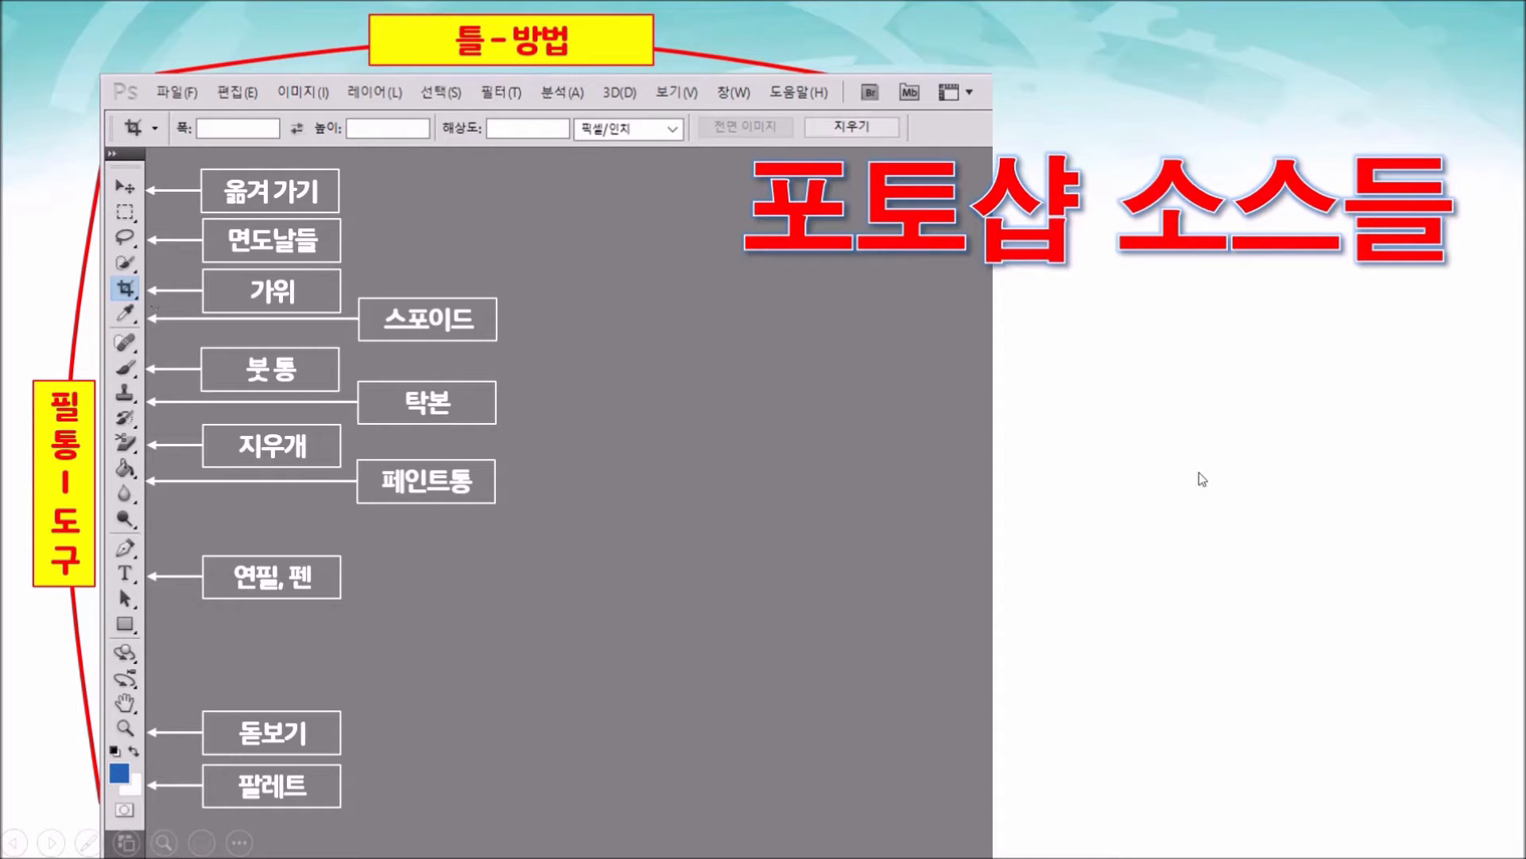
Step: Page through the slides to the one on rotating and removing blemishes, and close the slide show to the desktop
left_click(1143, 443)
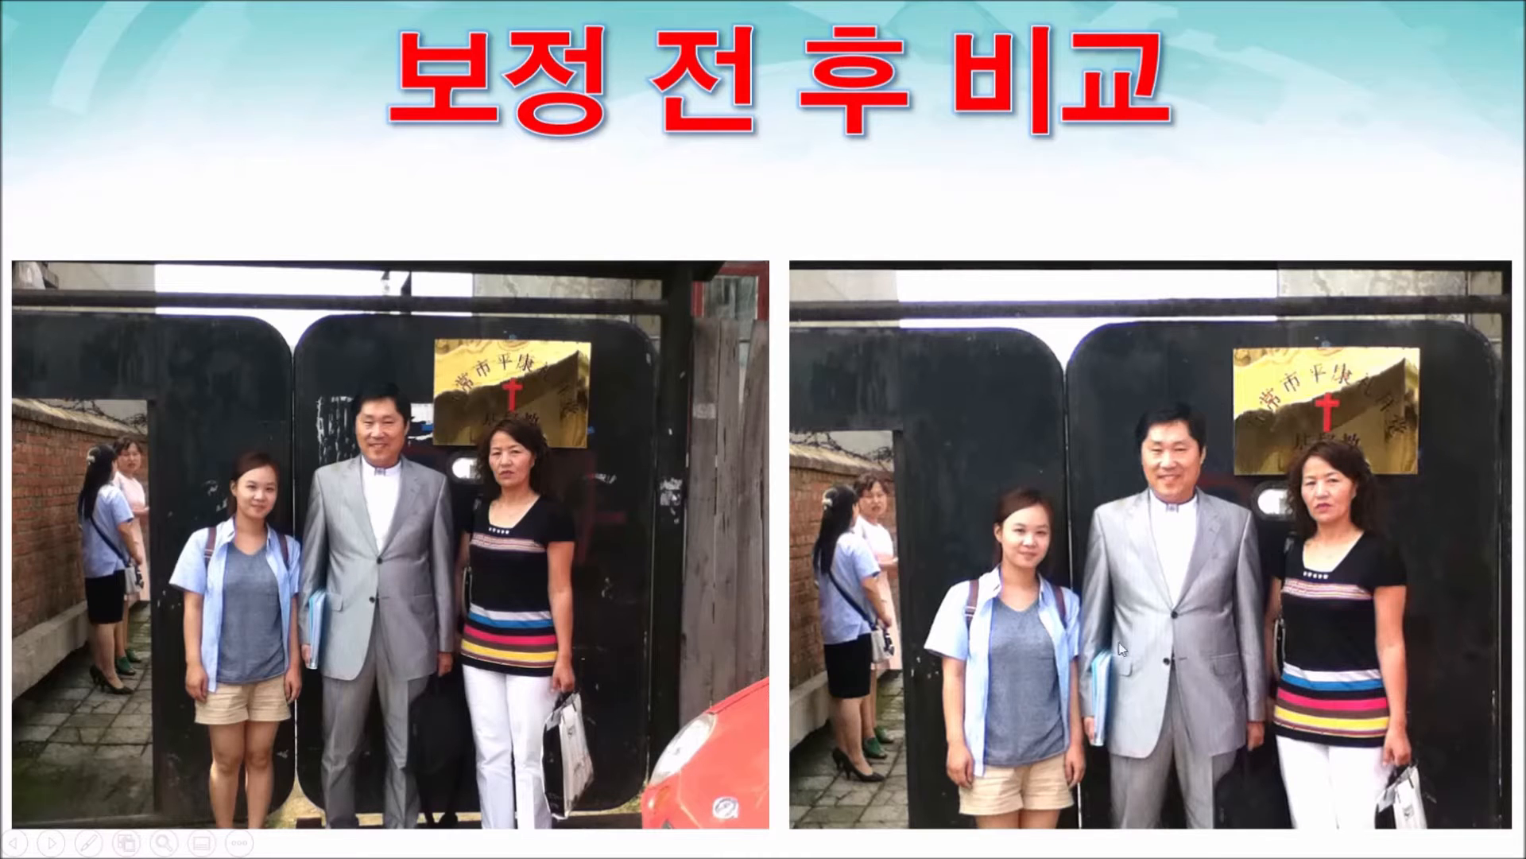
left_click(1153, 620)
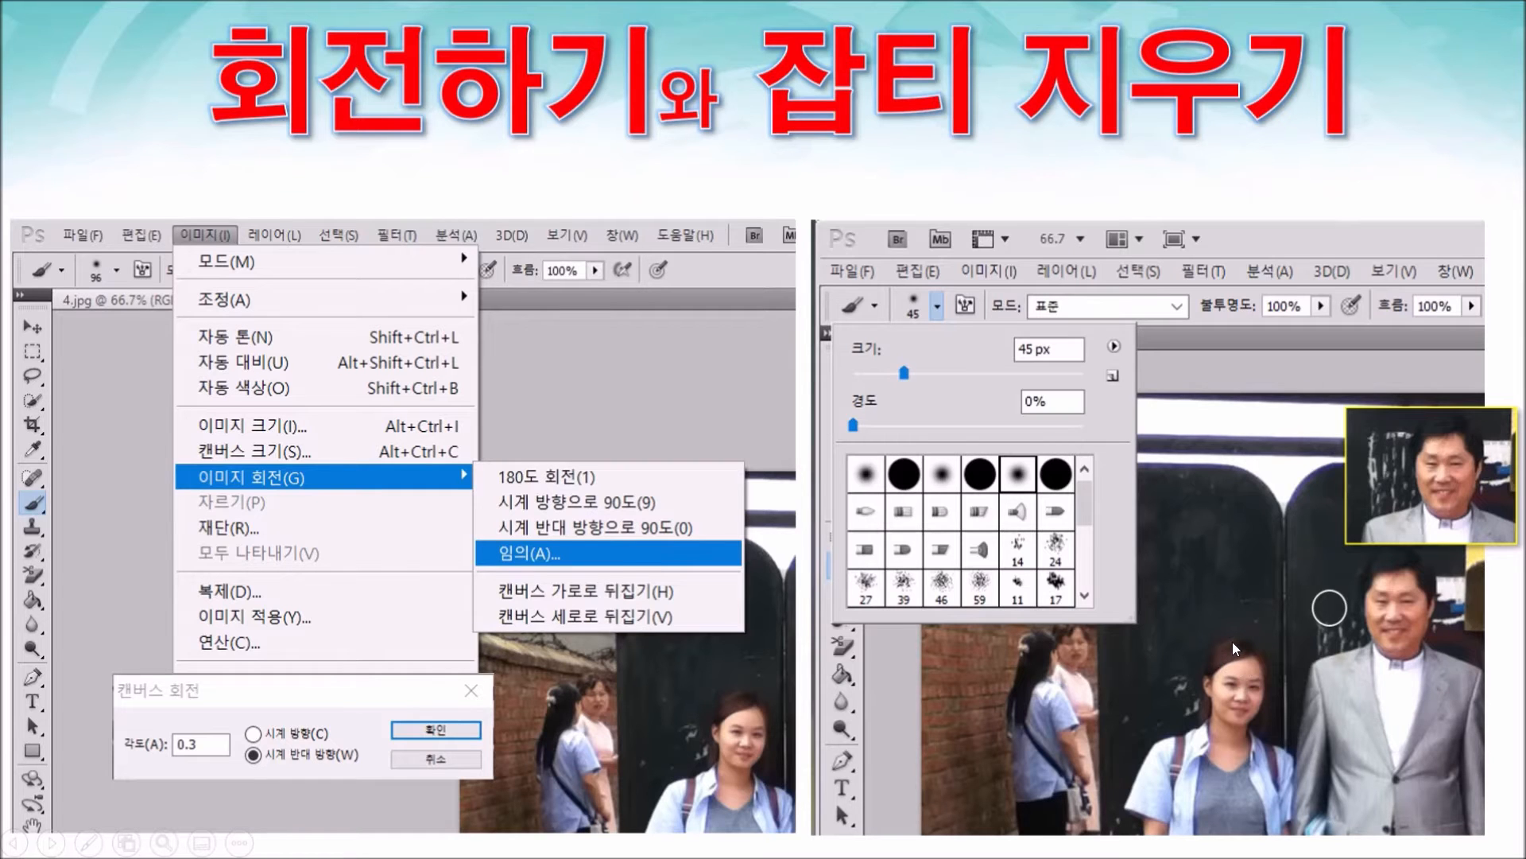
key("Escape")
left_click(1419, 15)
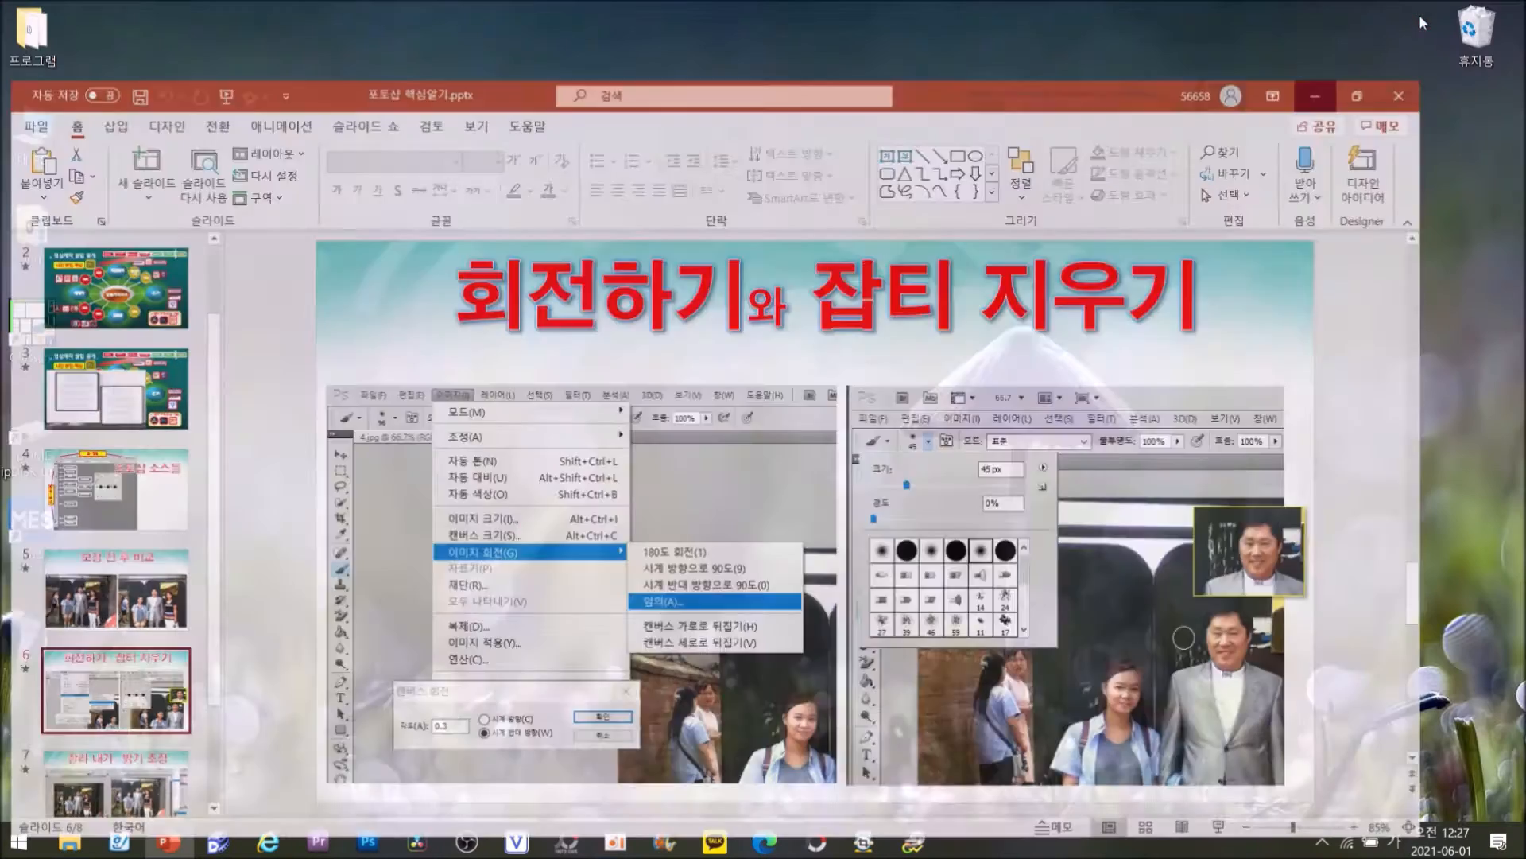
Step: Switch to Photoshop and open 4.jpg from the 11-포토샵 핀셋 보기 folder
left_click(367, 841)
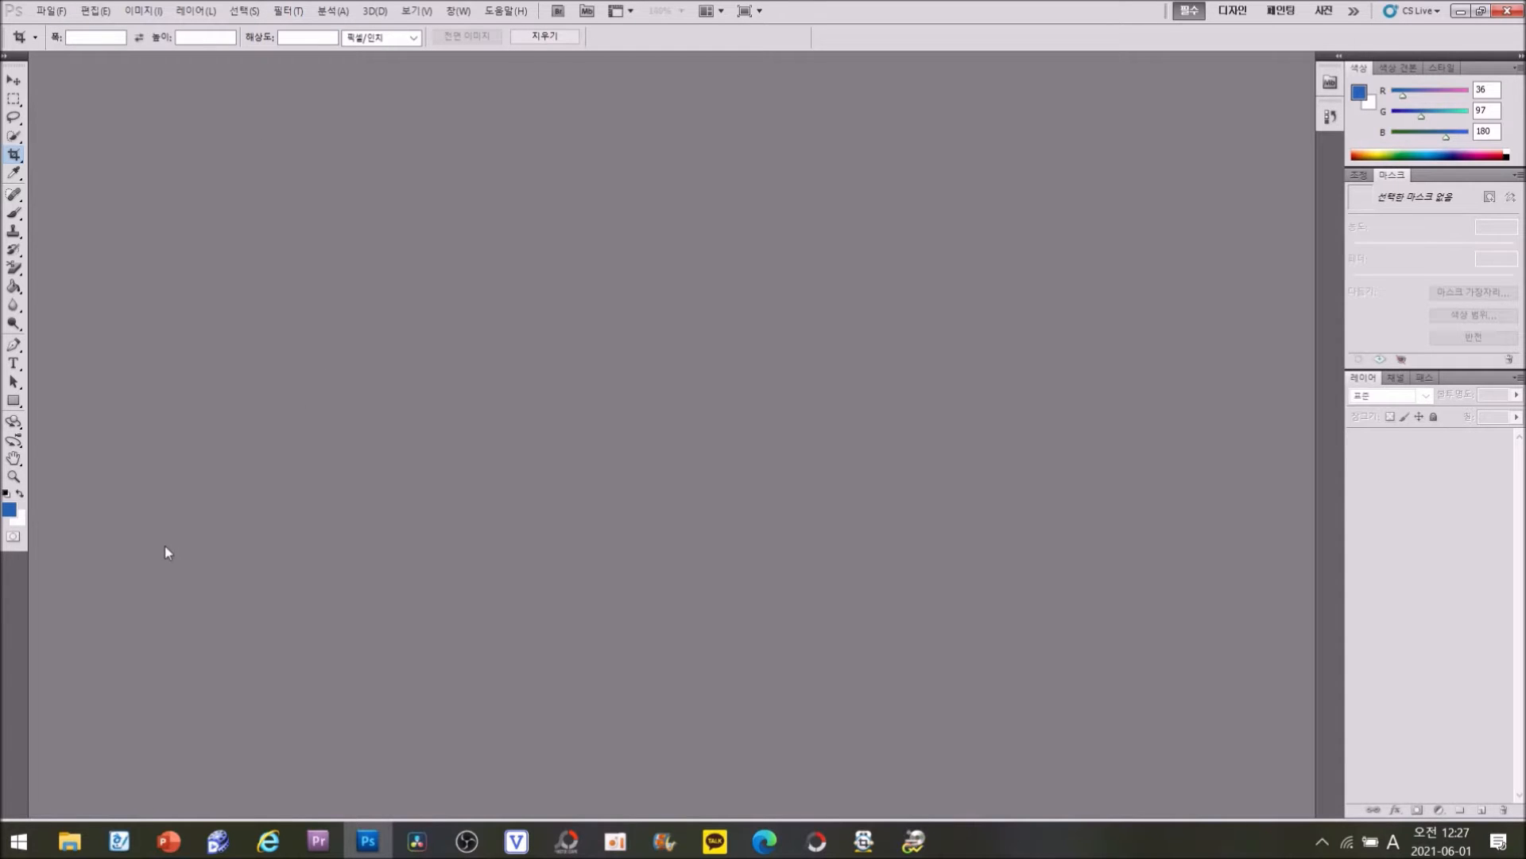
left_click(68, 842)
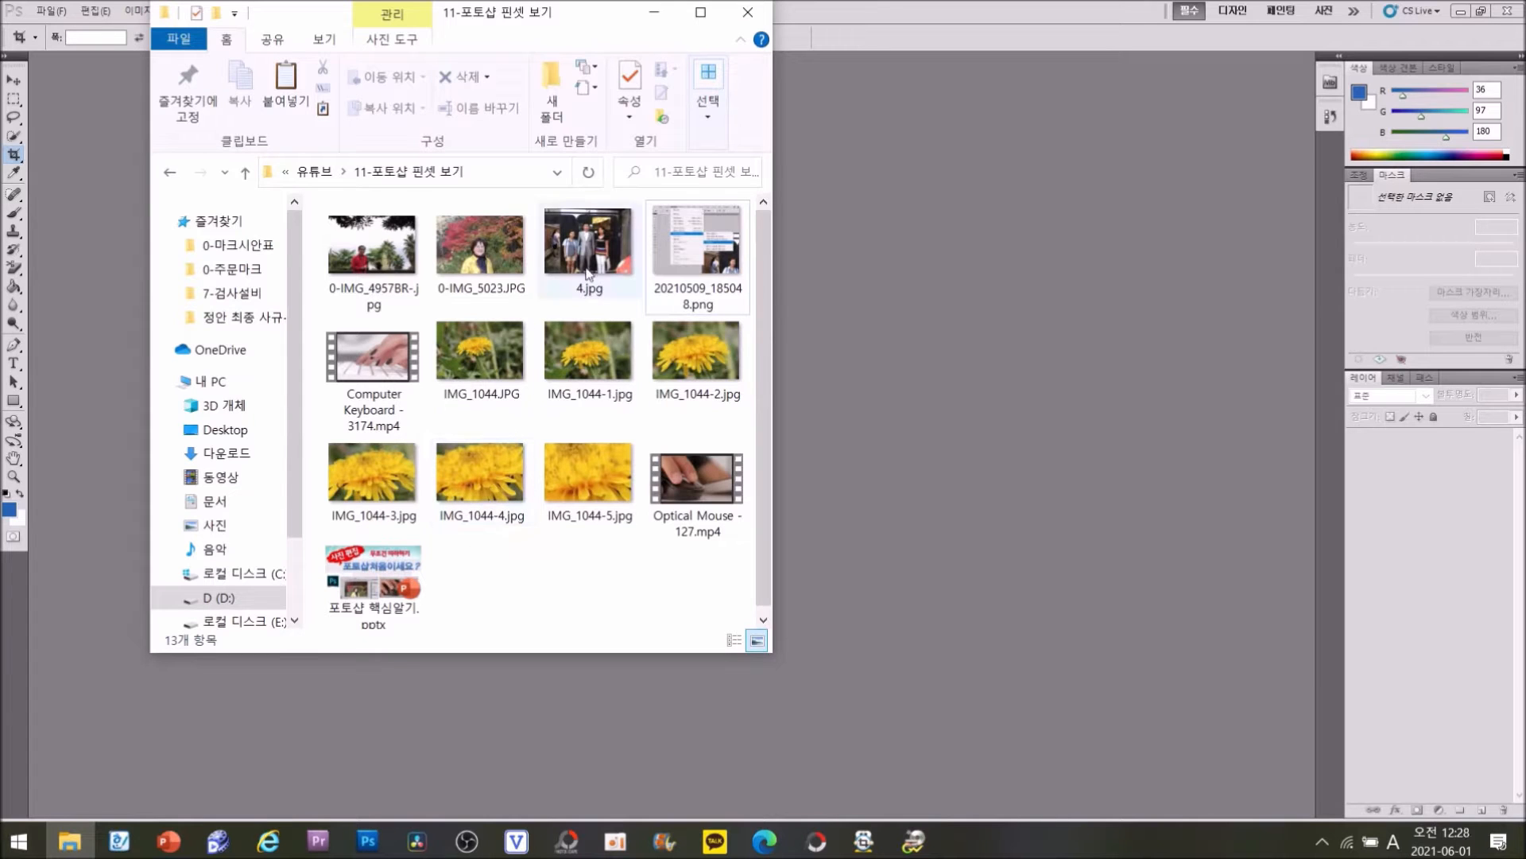
left_click_drag(596, 245, 924, 434)
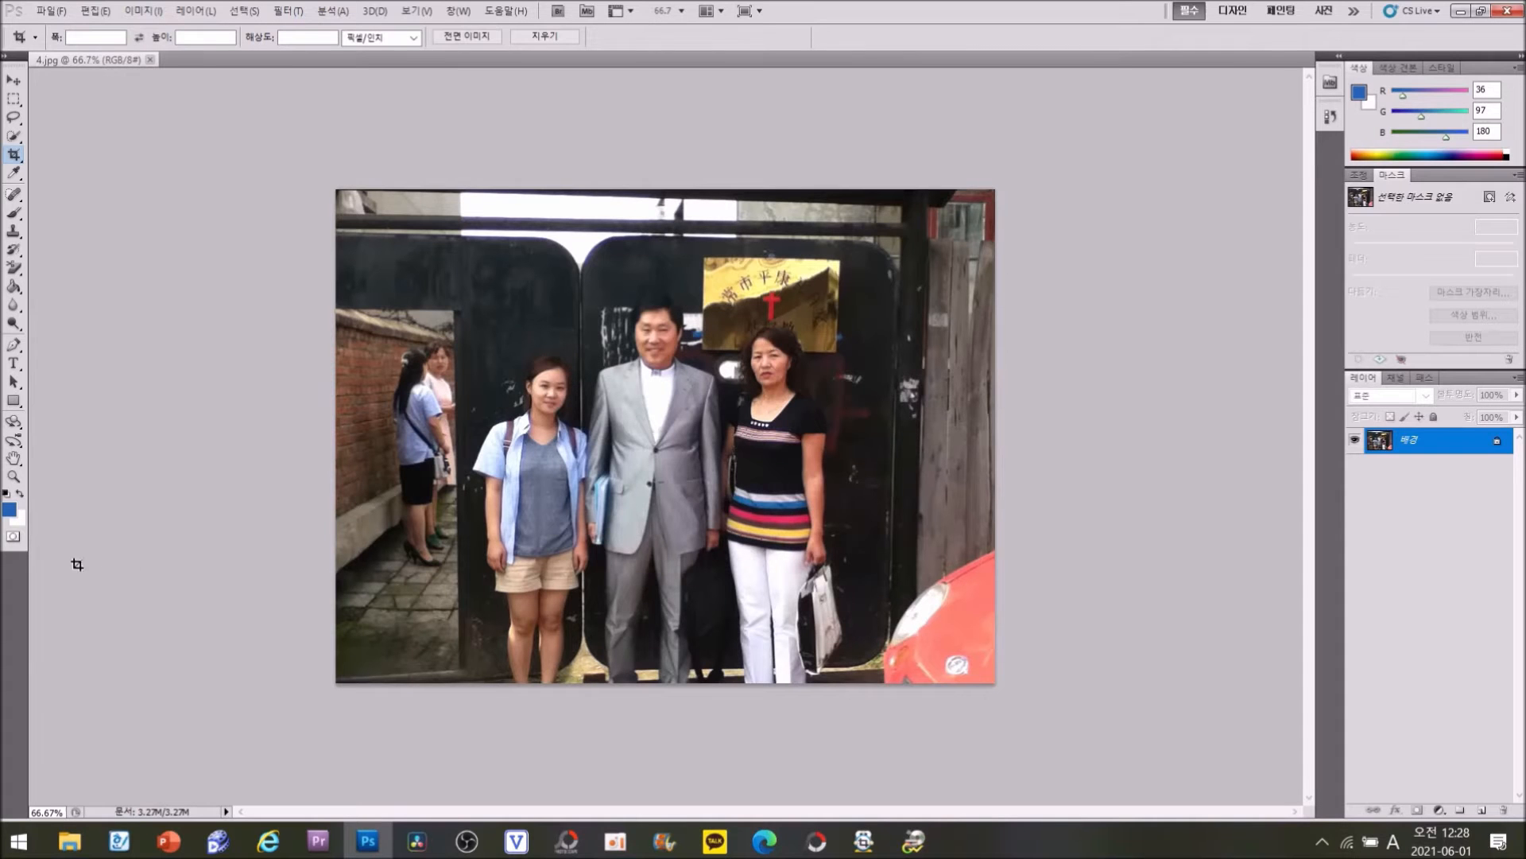
Step: Zoom in on the group photo to 100% and zoom back out to 66.7%
left_click(13, 476)
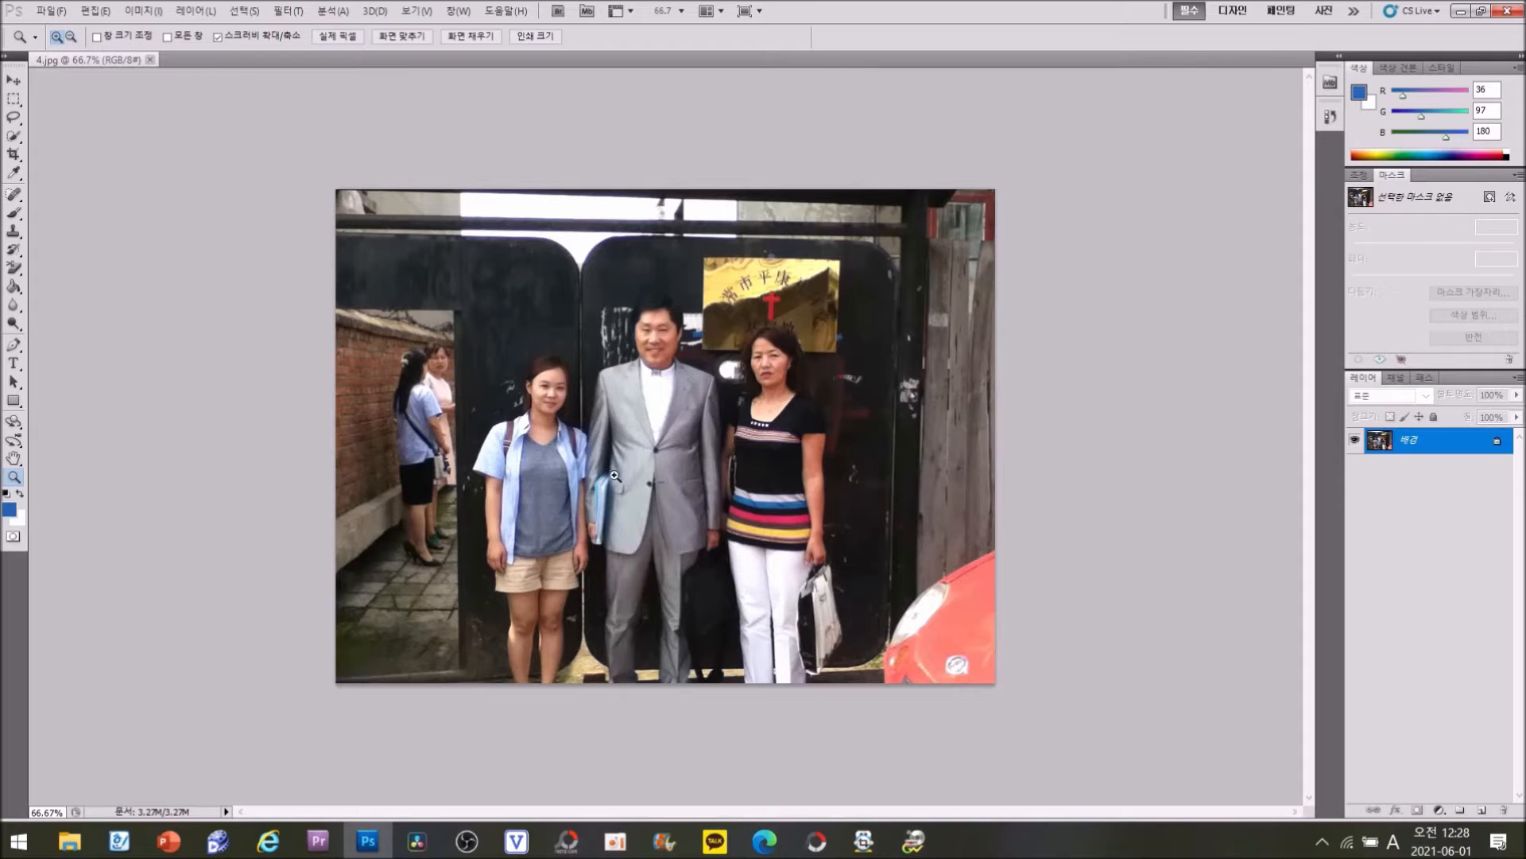
left_click(634, 495)
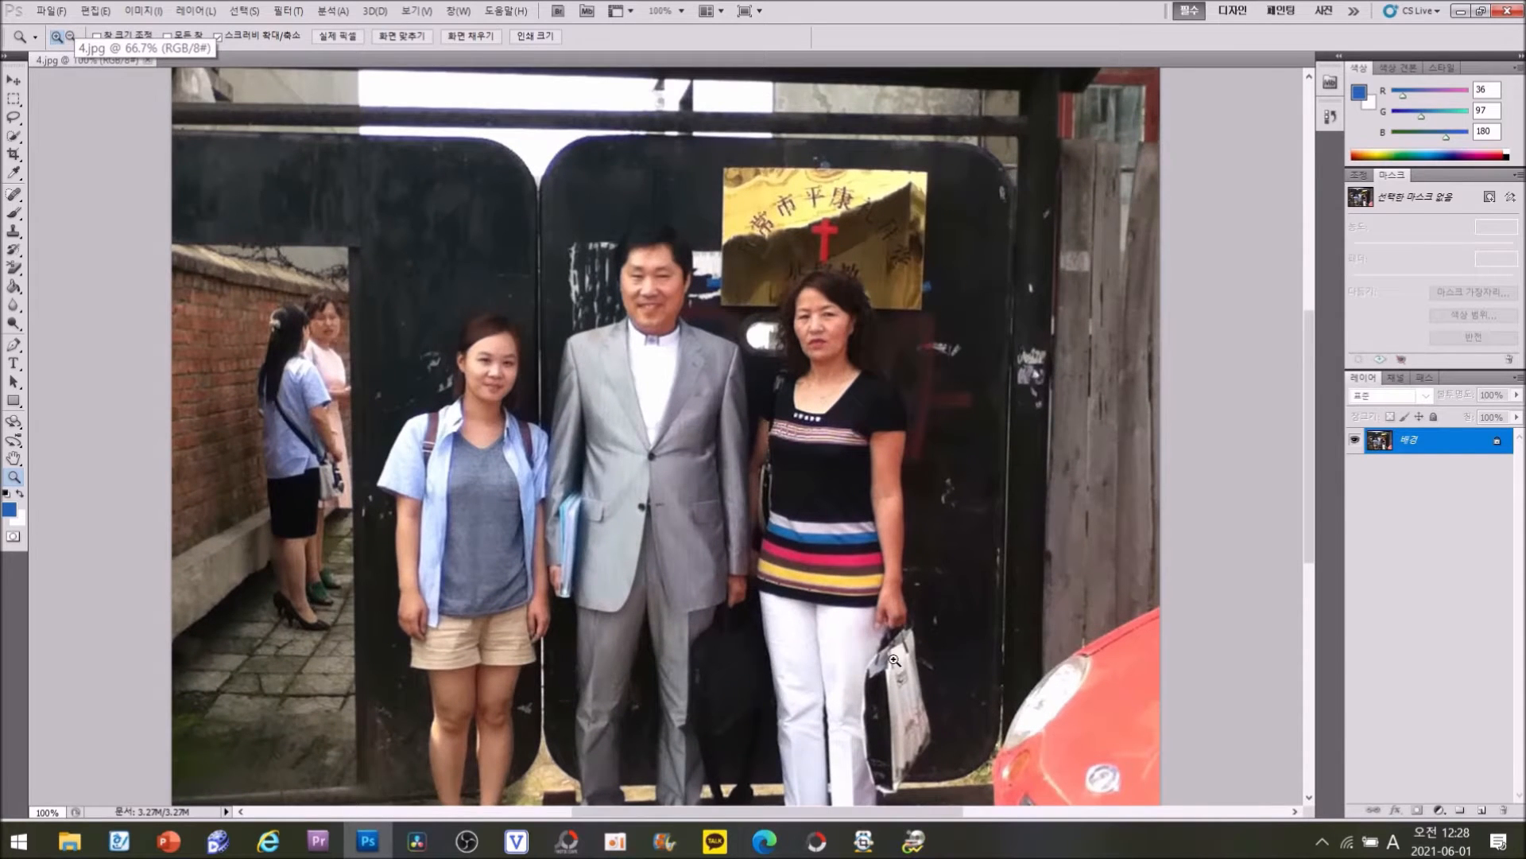
left_click(71, 36)
left_click(638, 431)
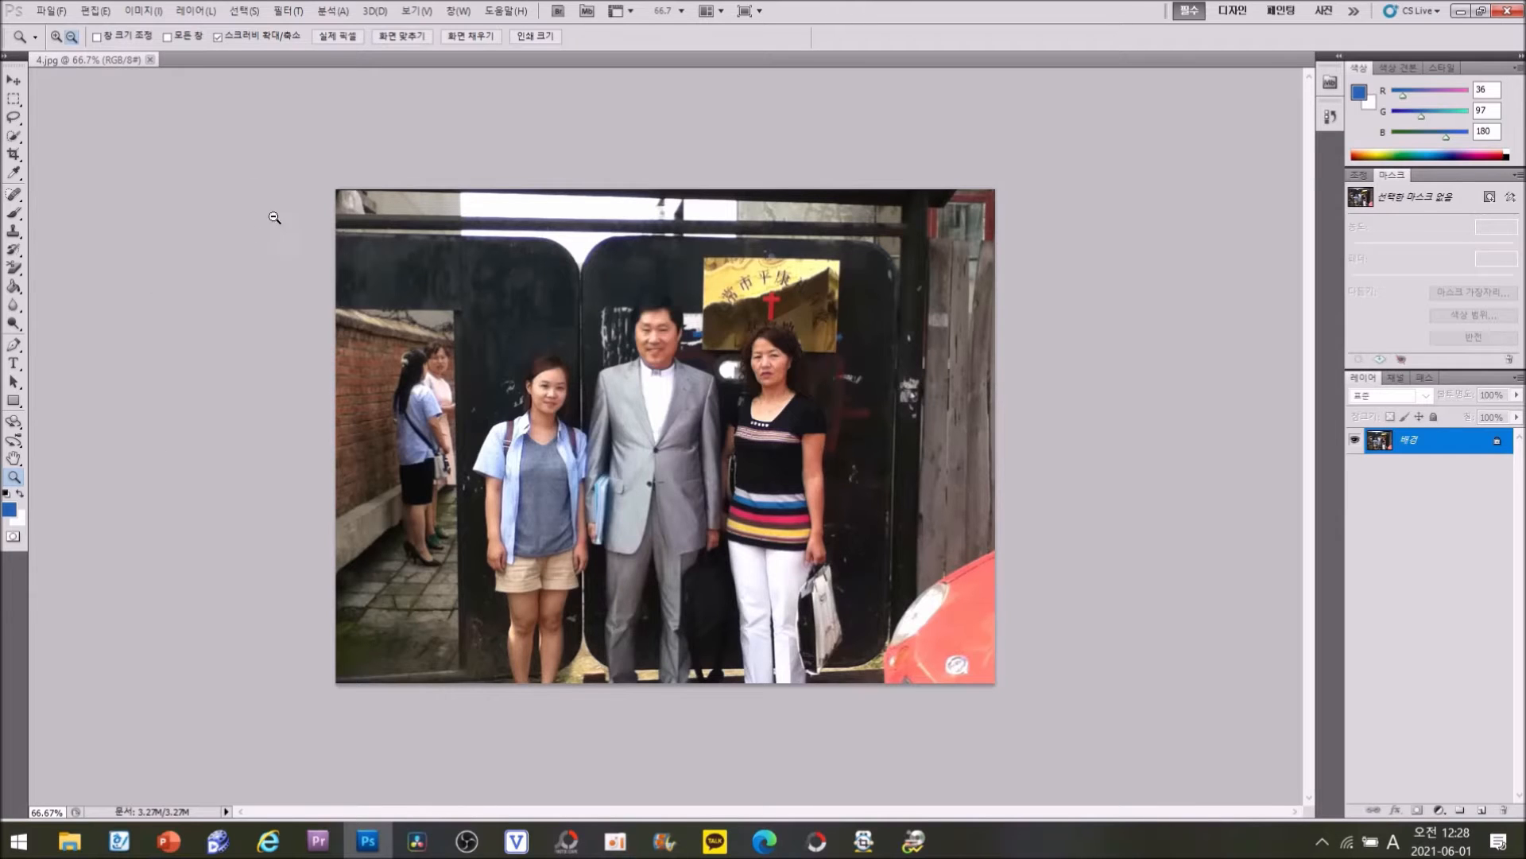
Step: Try rotating the image by 180 degrees and undo the rotation
left_click(144, 12)
left_click(143, 12)
left_click(144, 12)
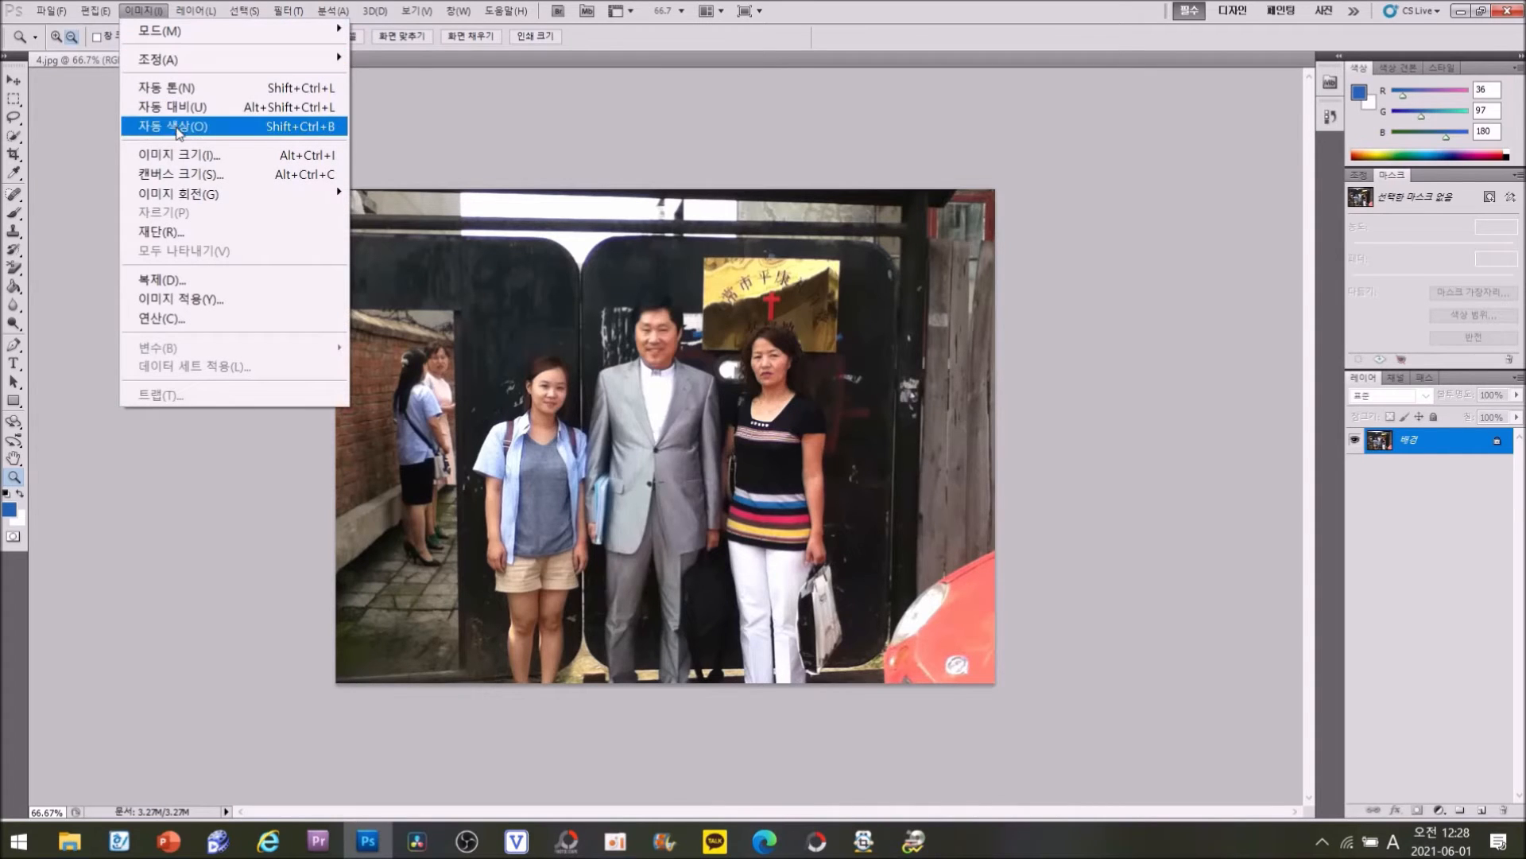
mouse_move(182, 194)
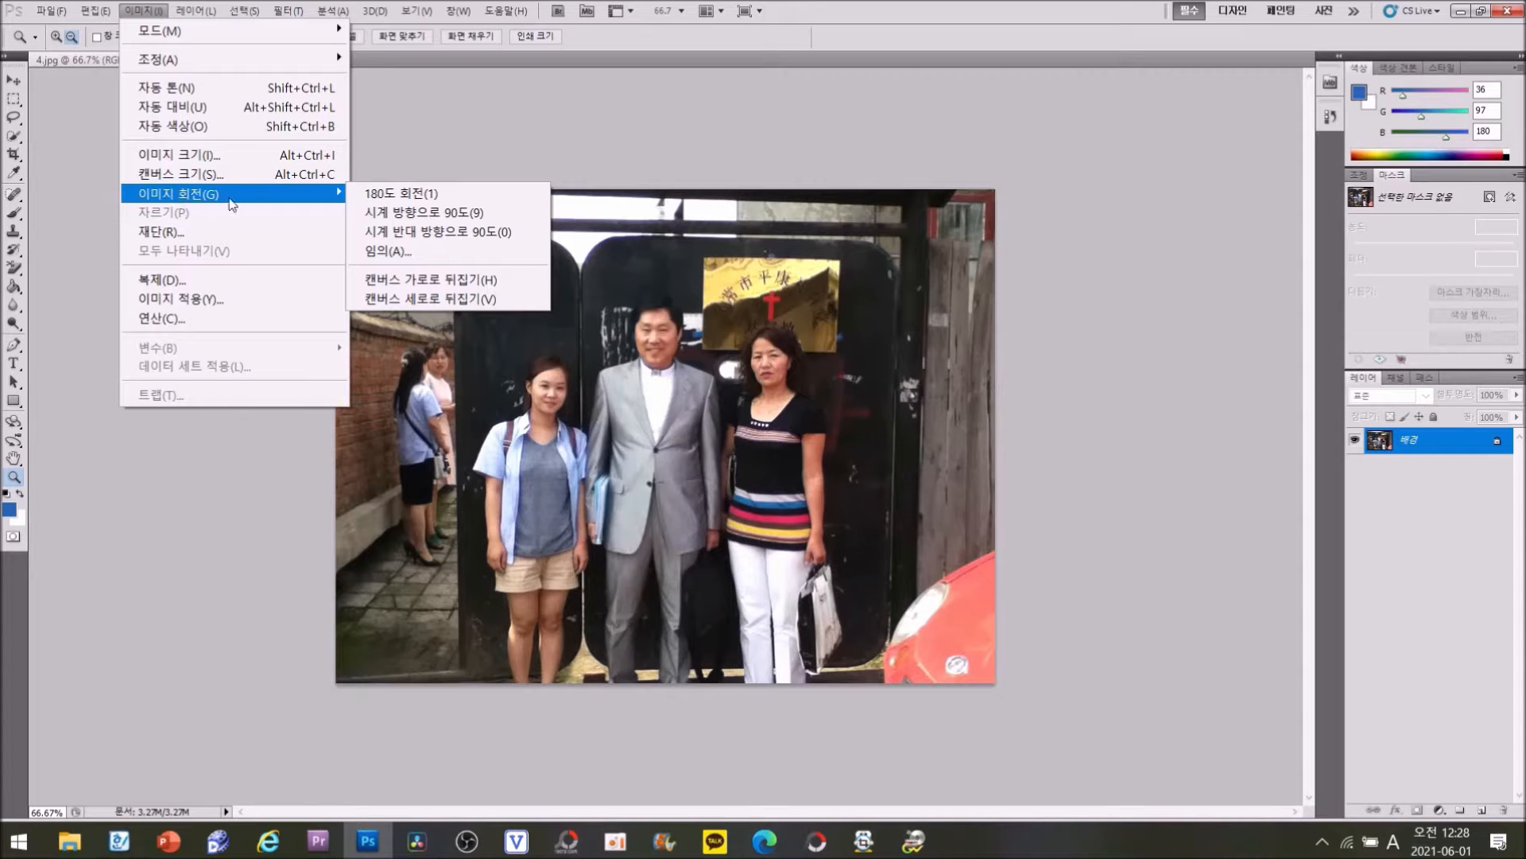
left_click(372, 196)
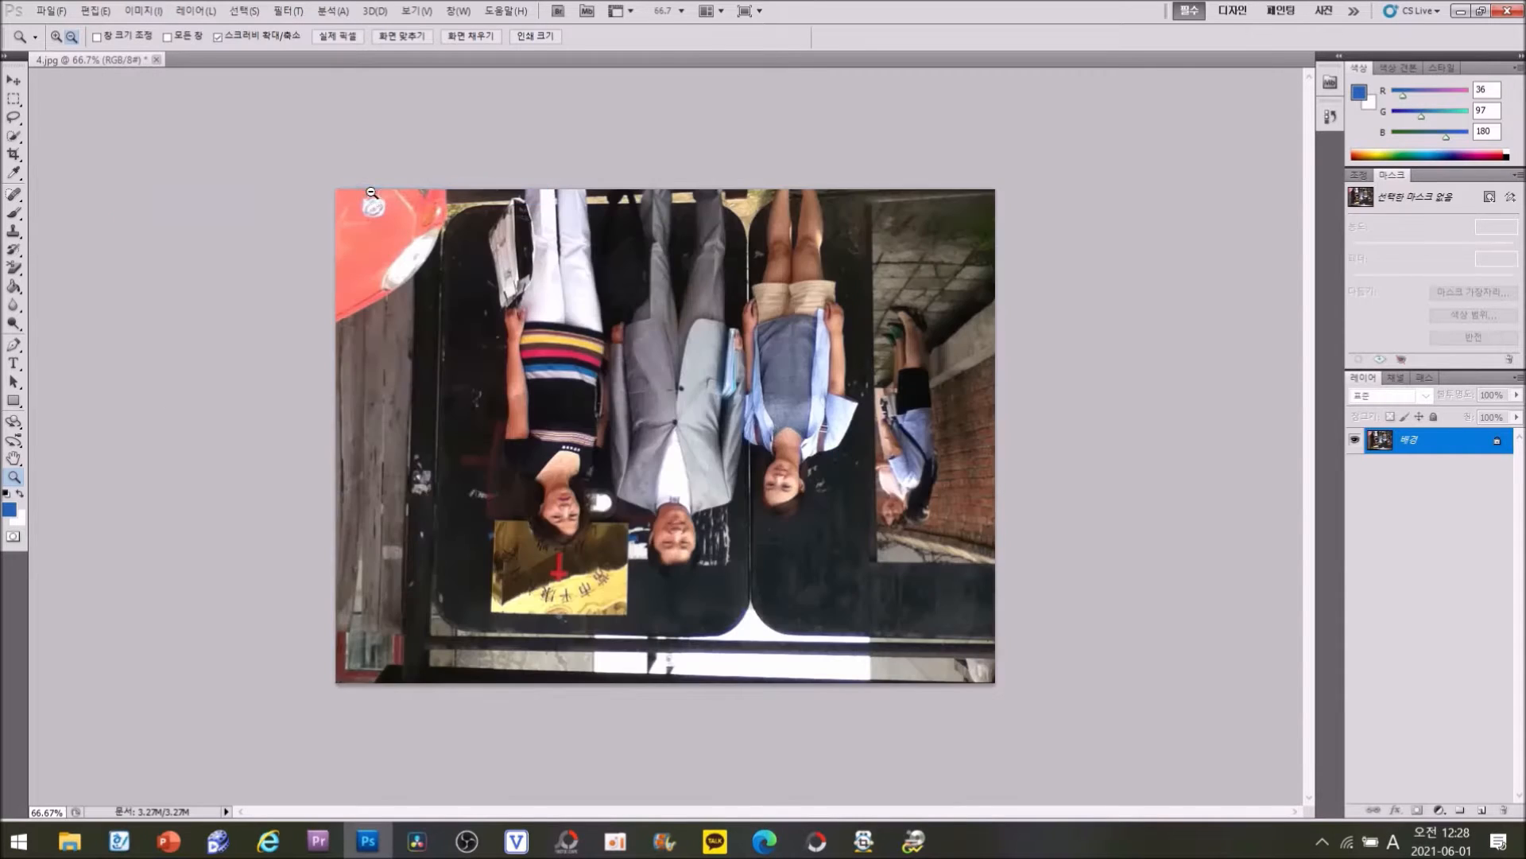
left_click(95, 12)
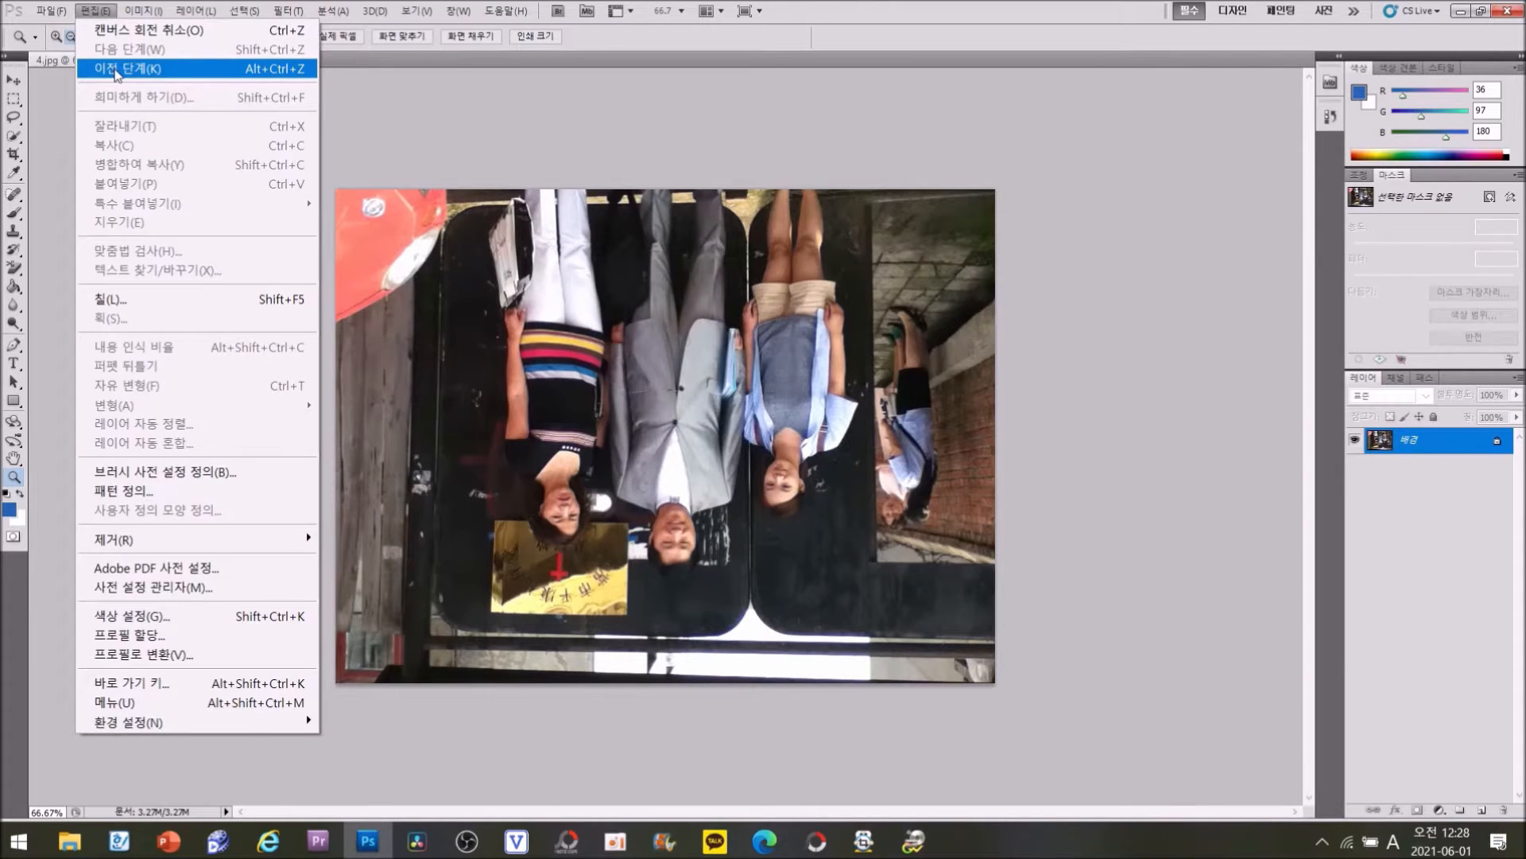
left_click(117, 70)
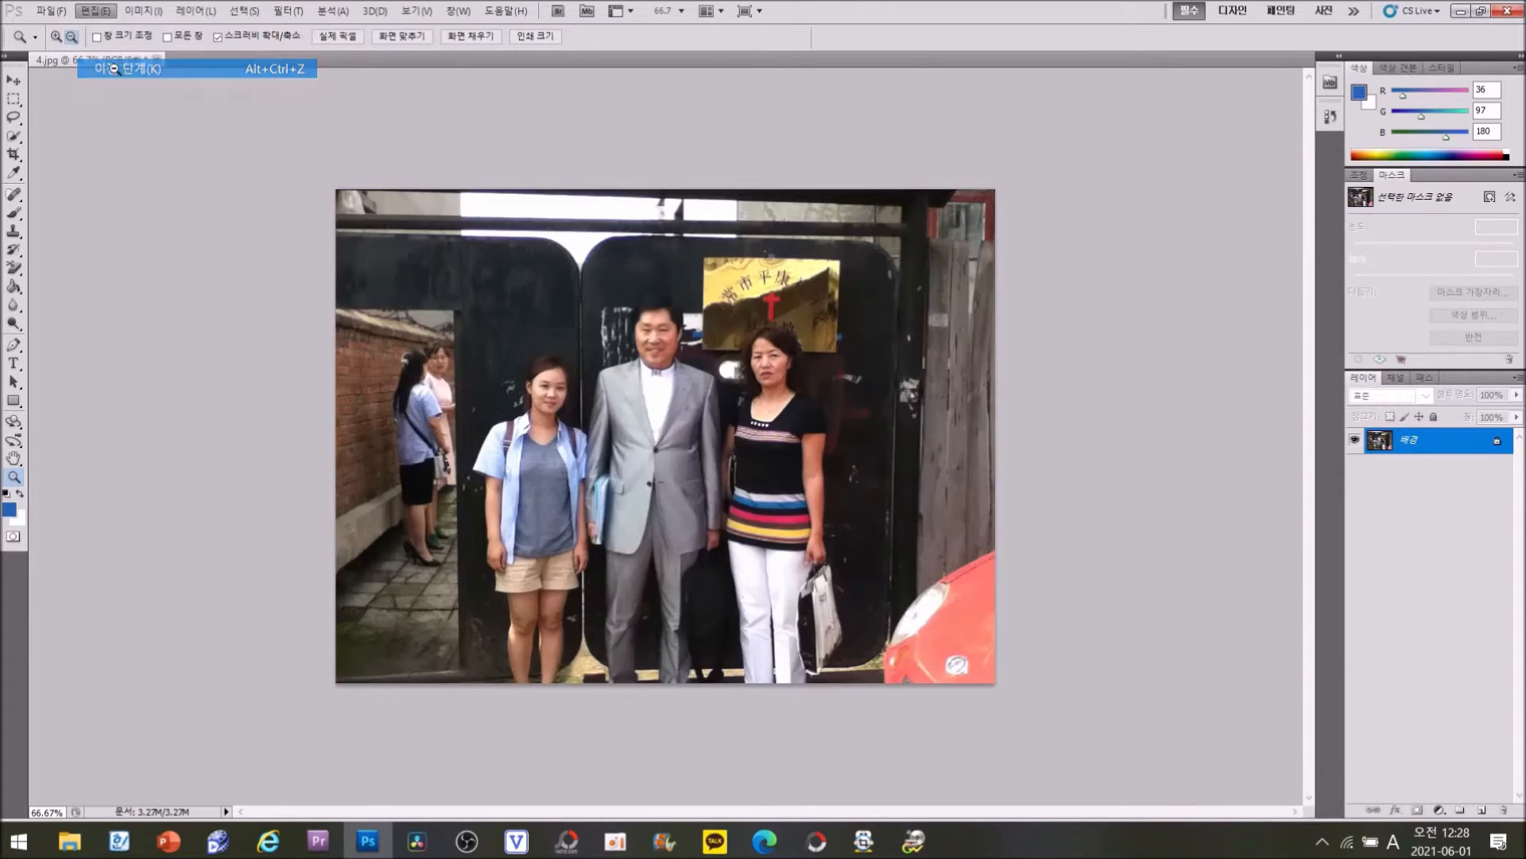
Step: Try rotating the image 90 degrees clockwise and undo the rotation
left_click(145, 13)
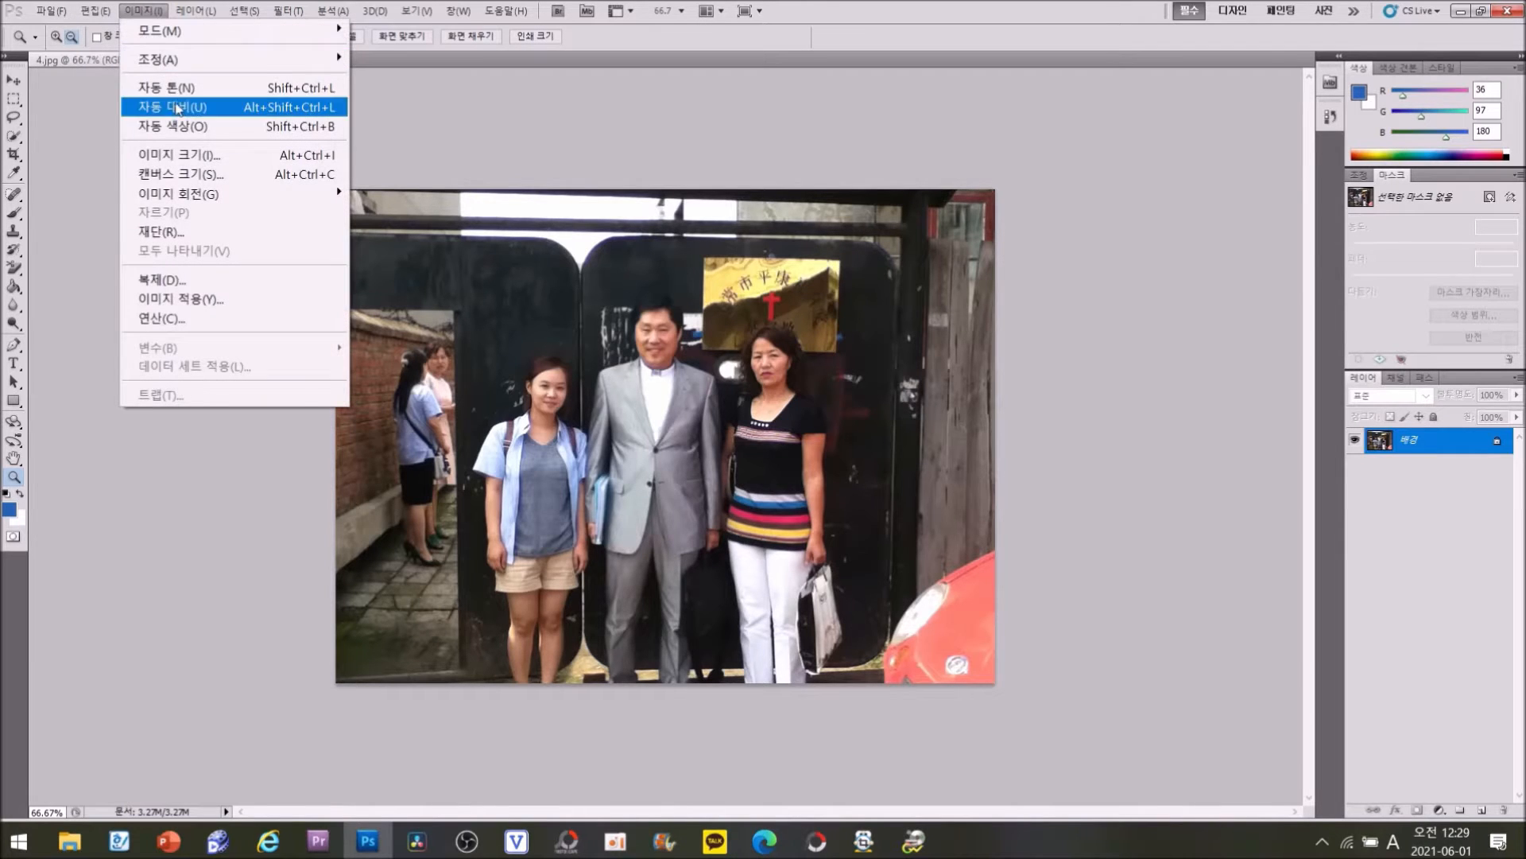
mouse_move(205, 203)
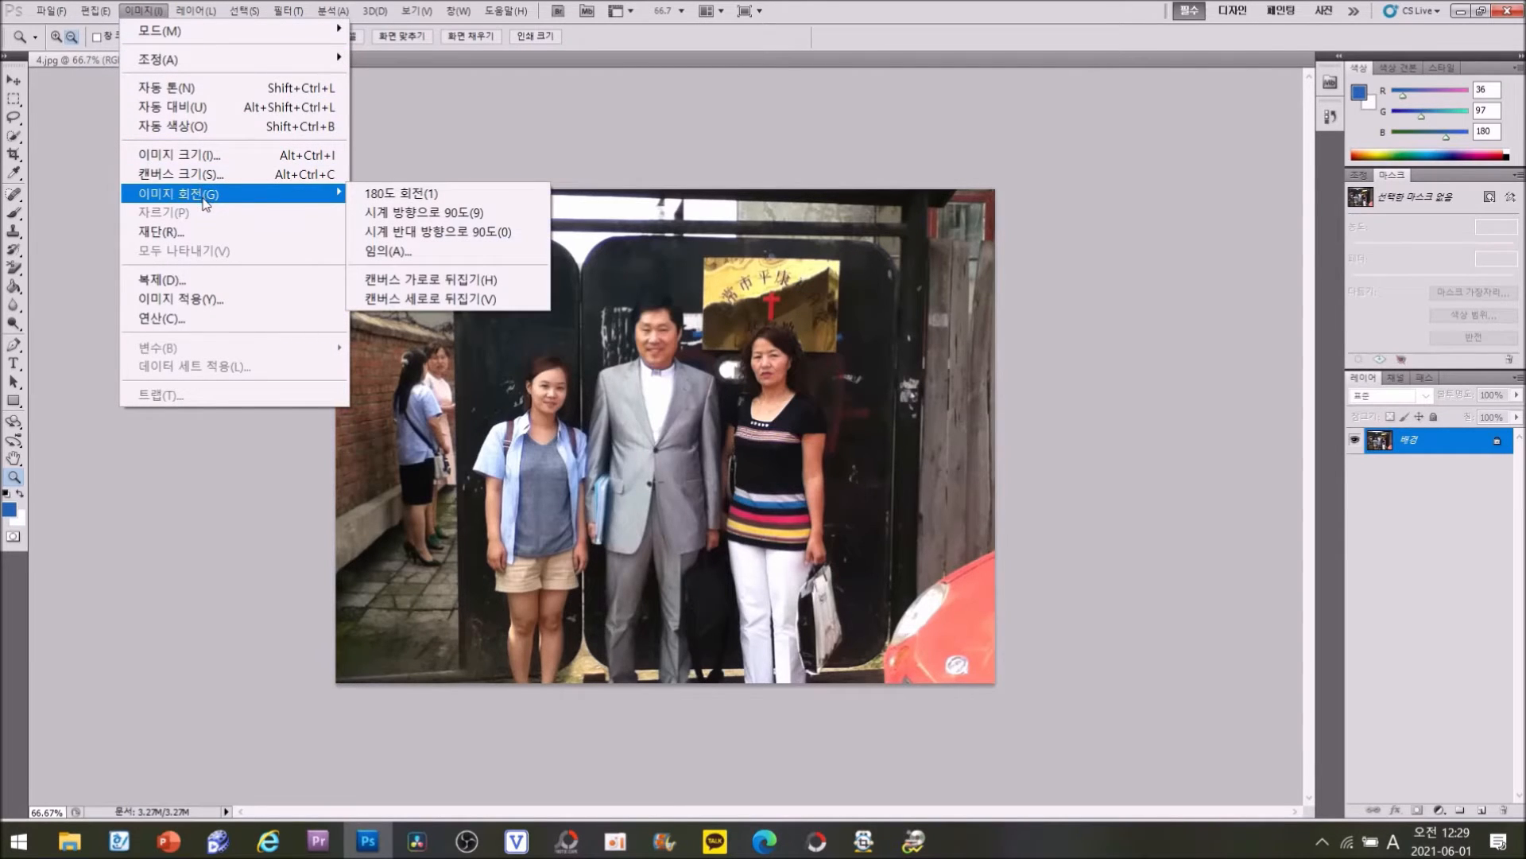
left_click(396, 212)
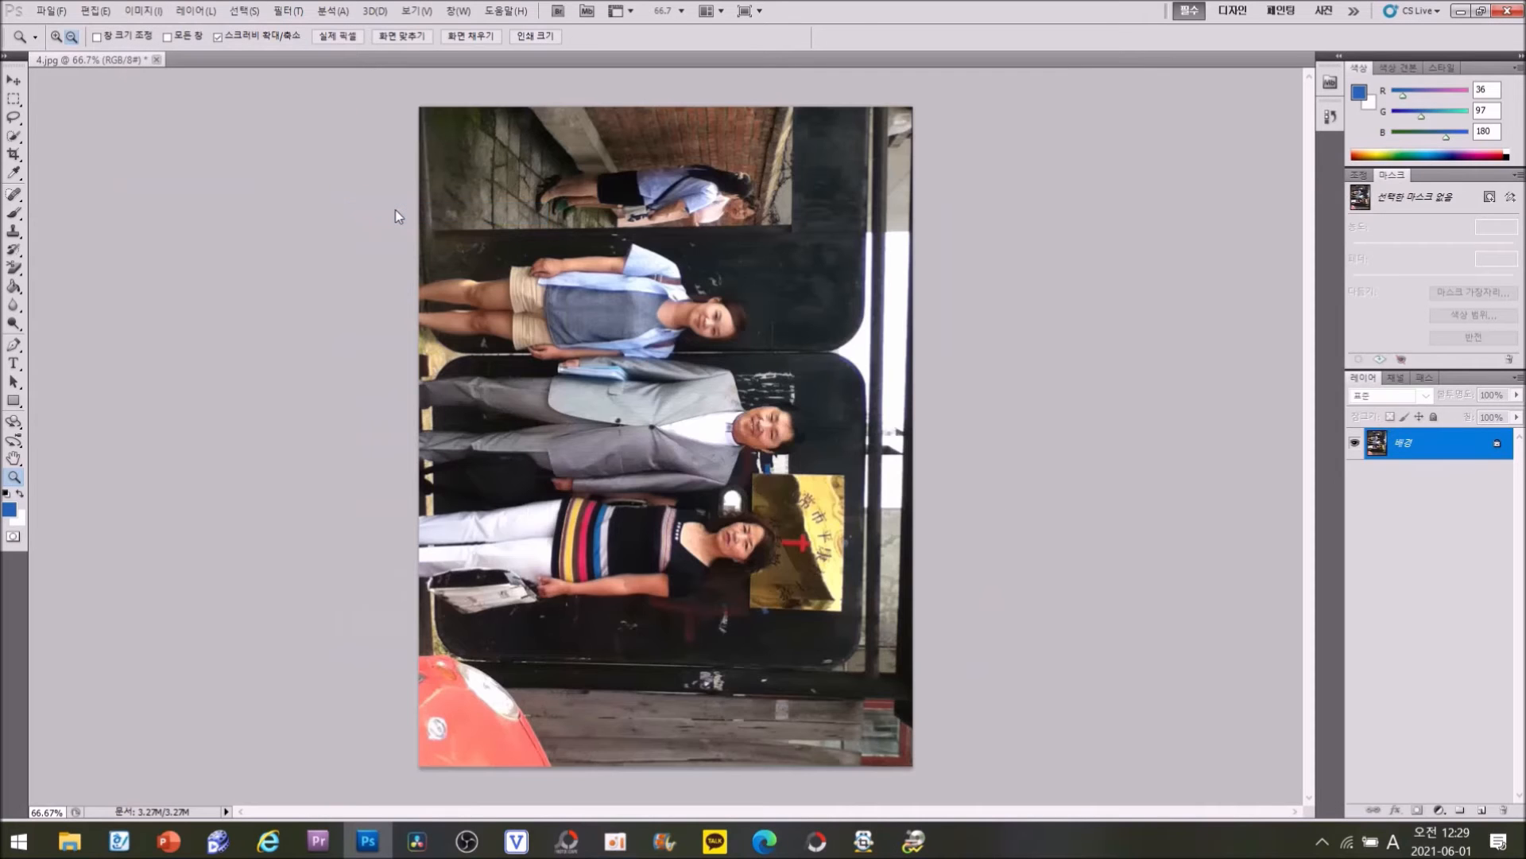
left_click(95, 11)
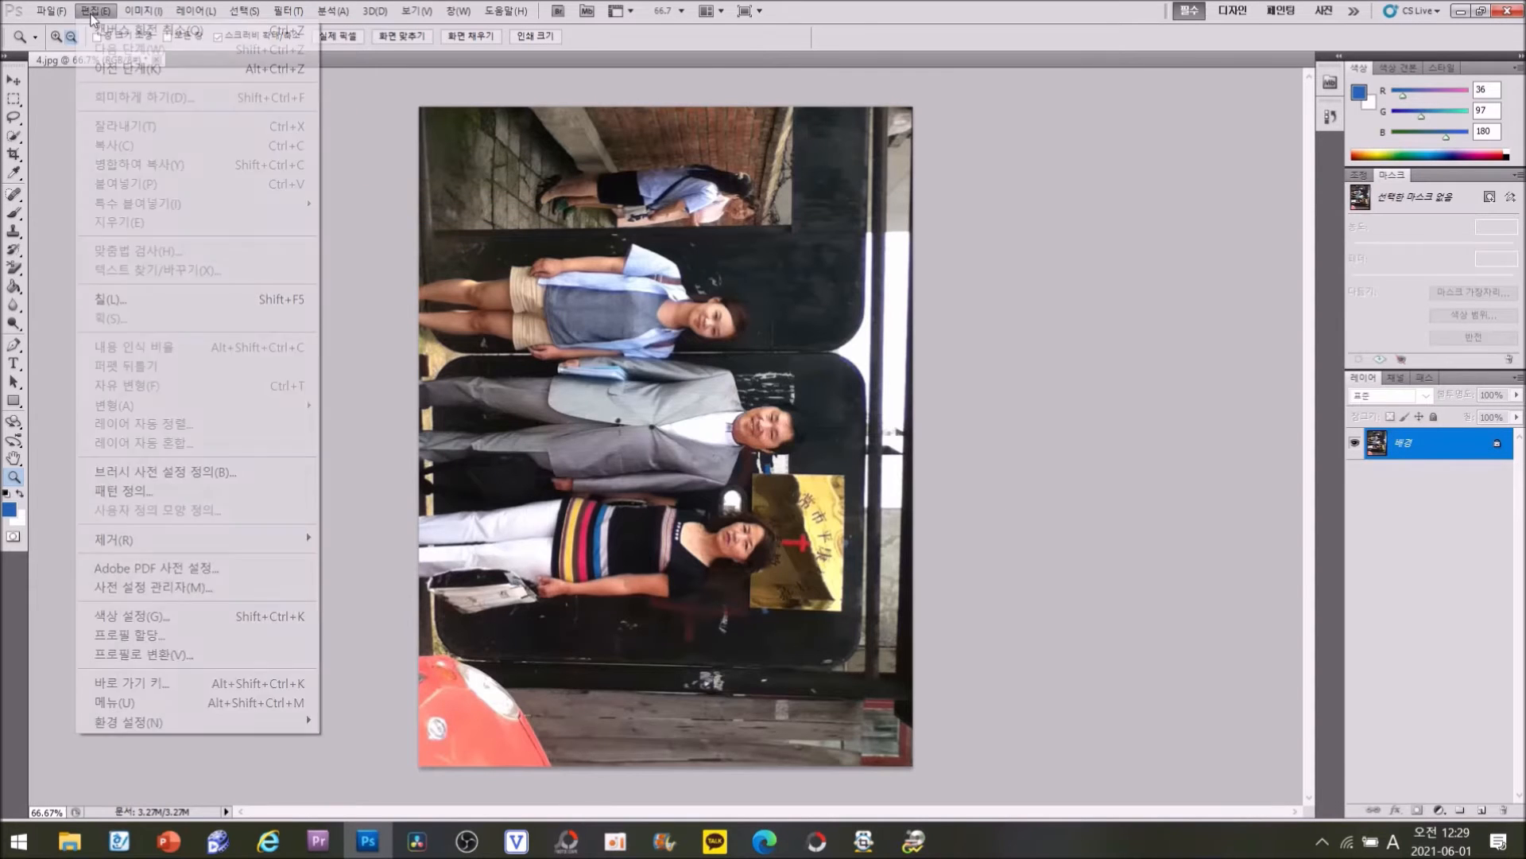
left_click(120, 69)
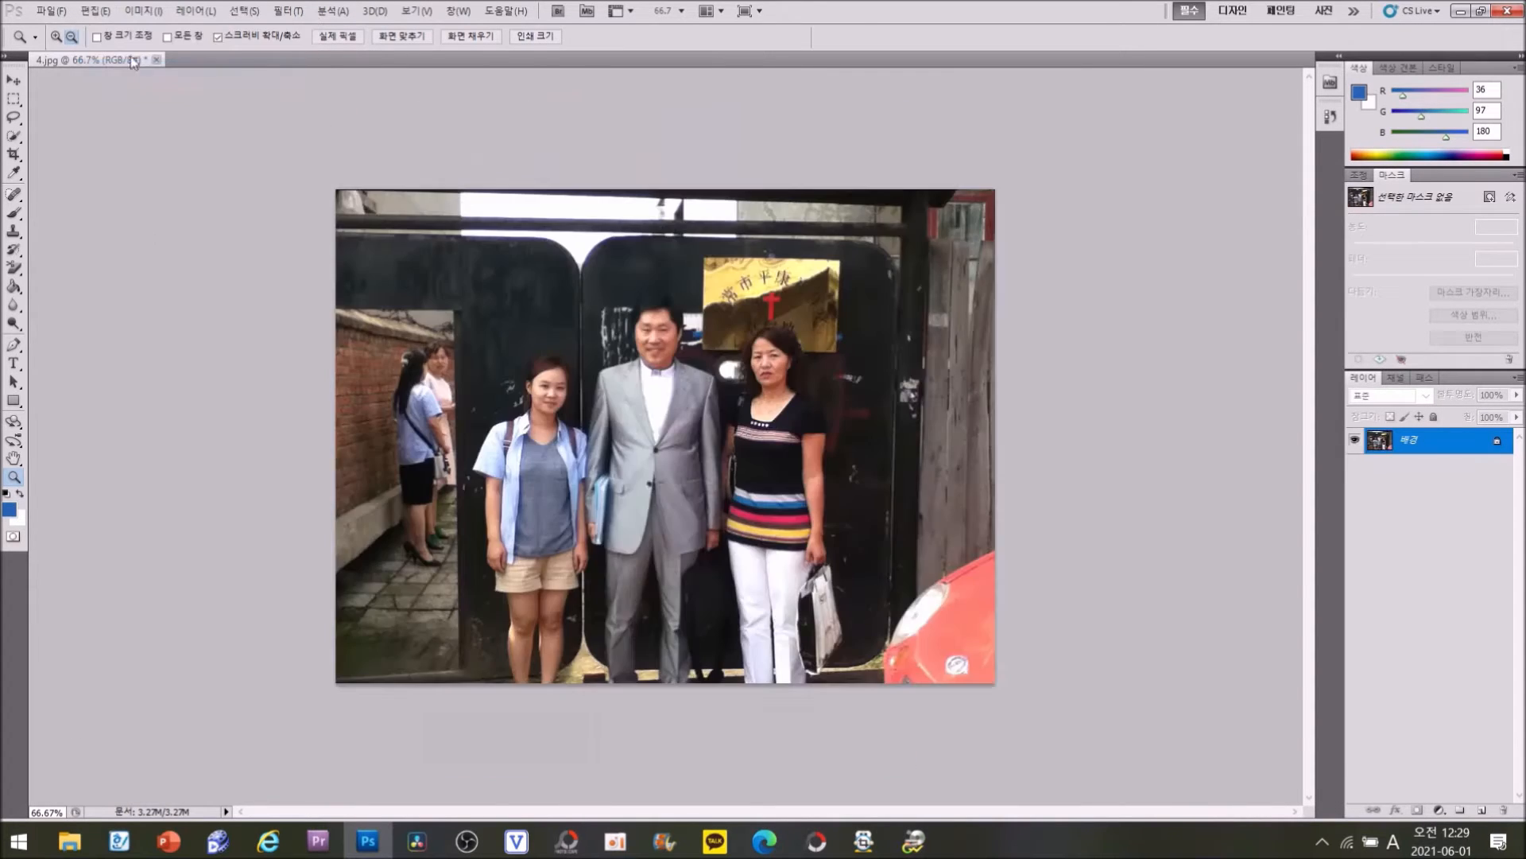
Step: Rotate the canvas by an arbitrary angle of 1 degree counterclockwise to straighten the photo
left_click(144, 11)
mouse_move(199, 196)
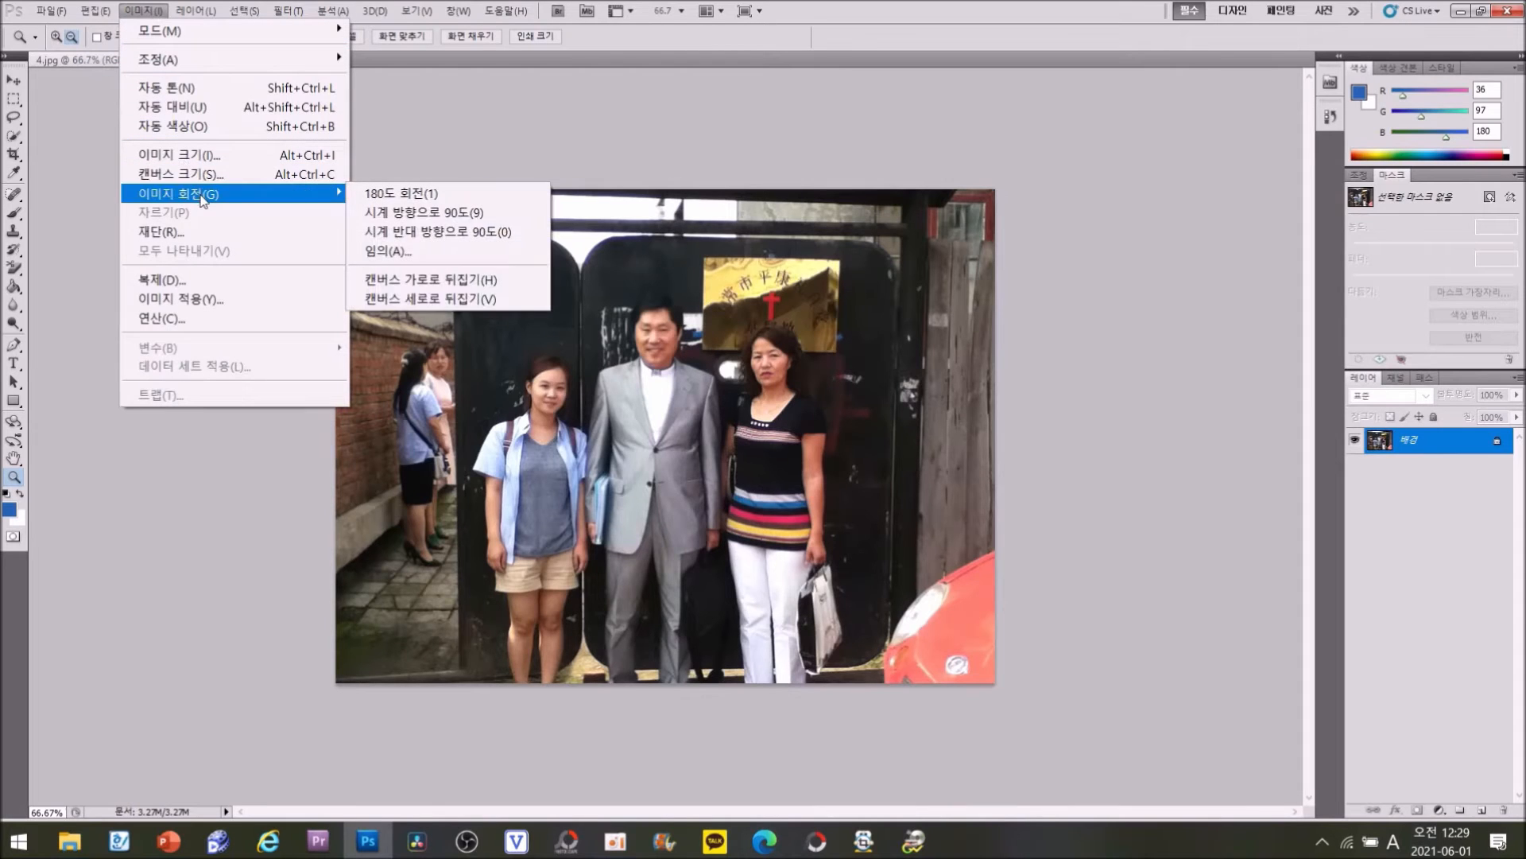
left_click(387, 253)
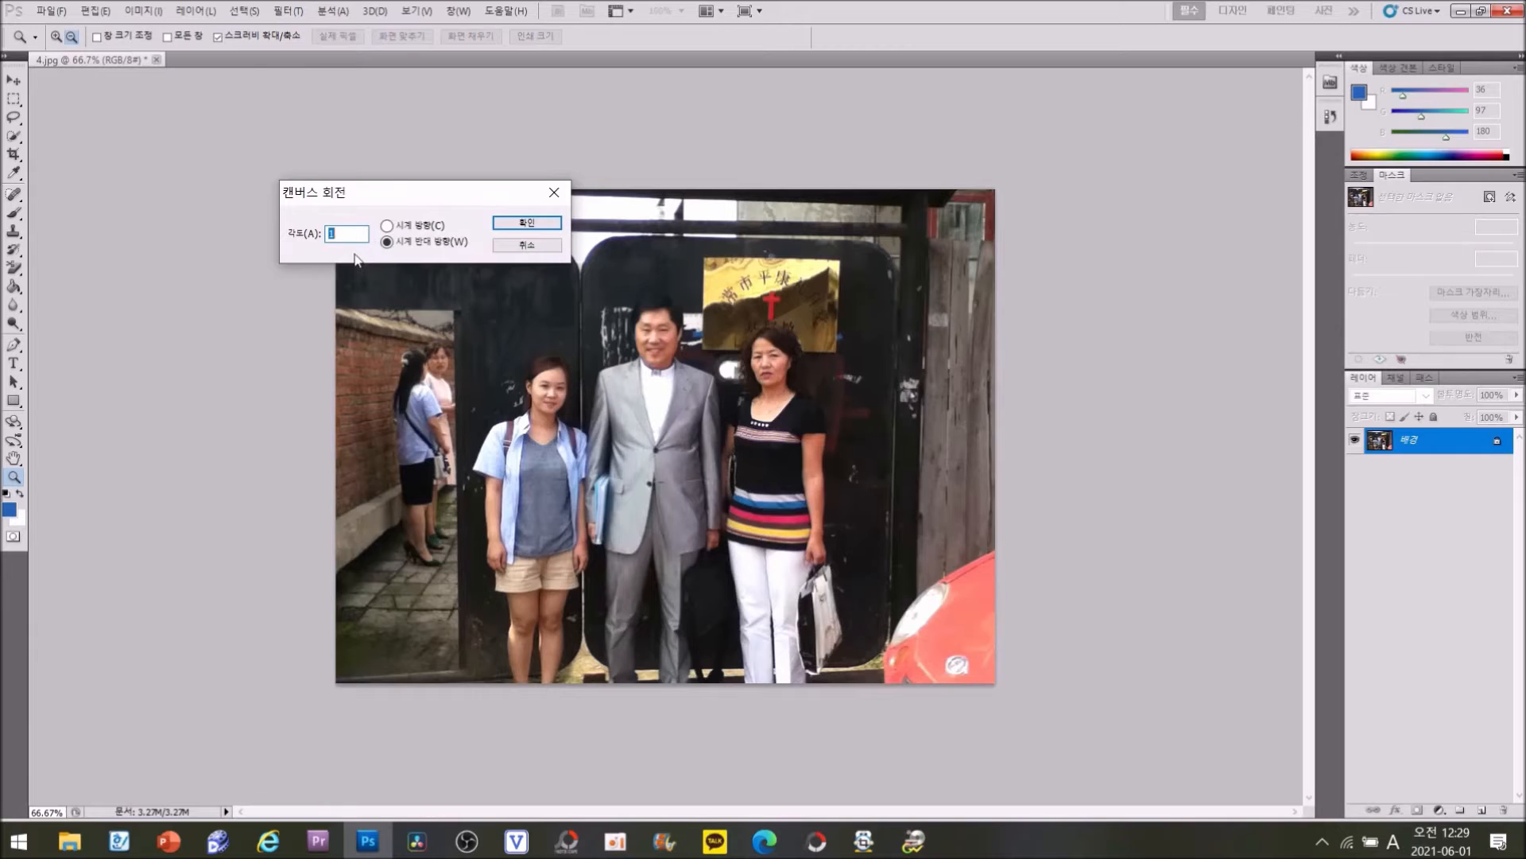
left_click_drag(393, 192, 343, 98)
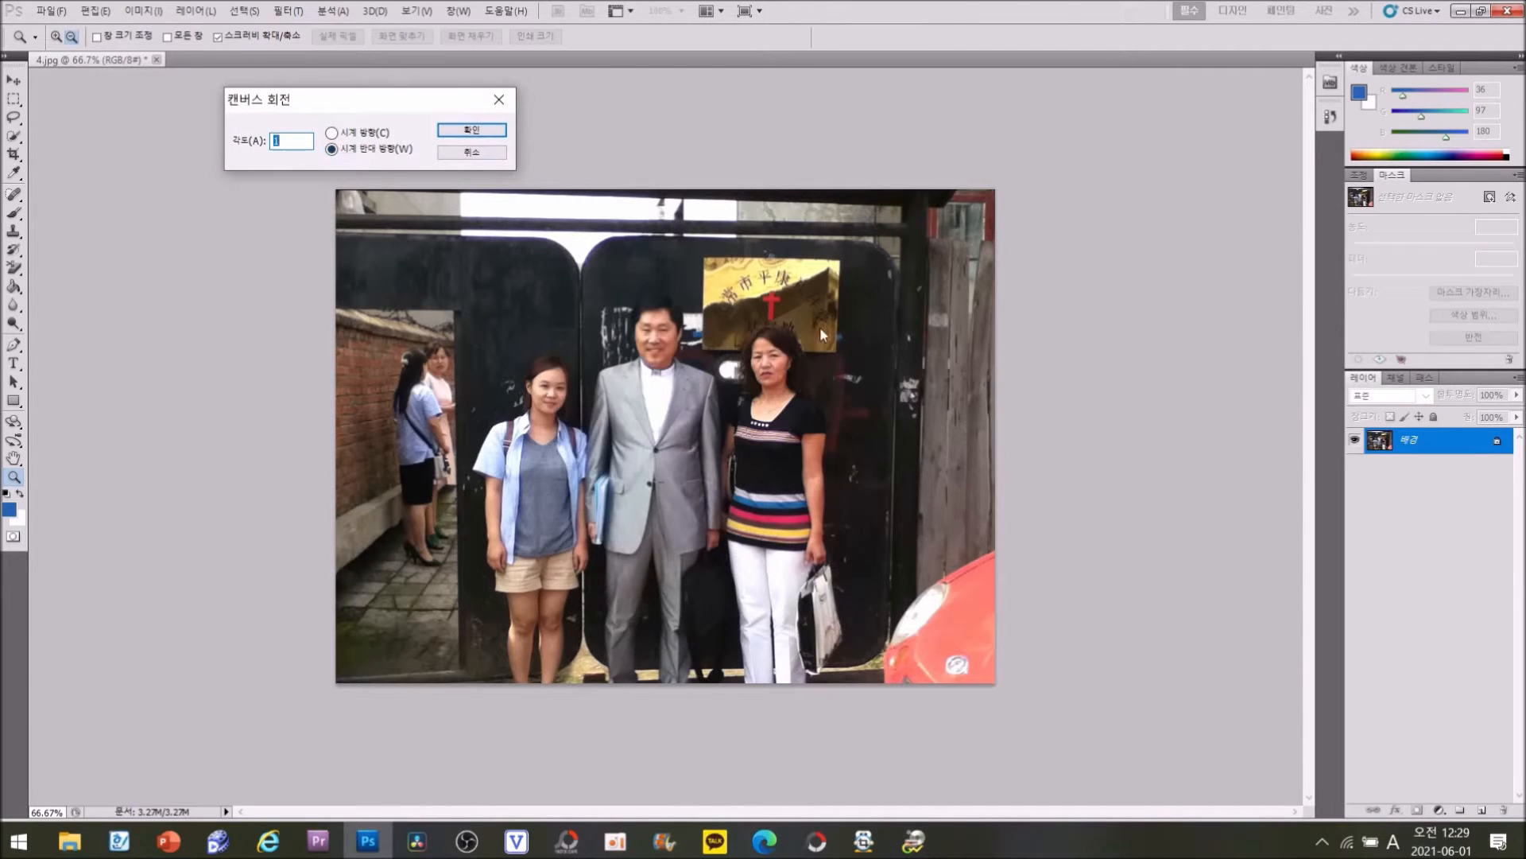
left_click(475, 131)
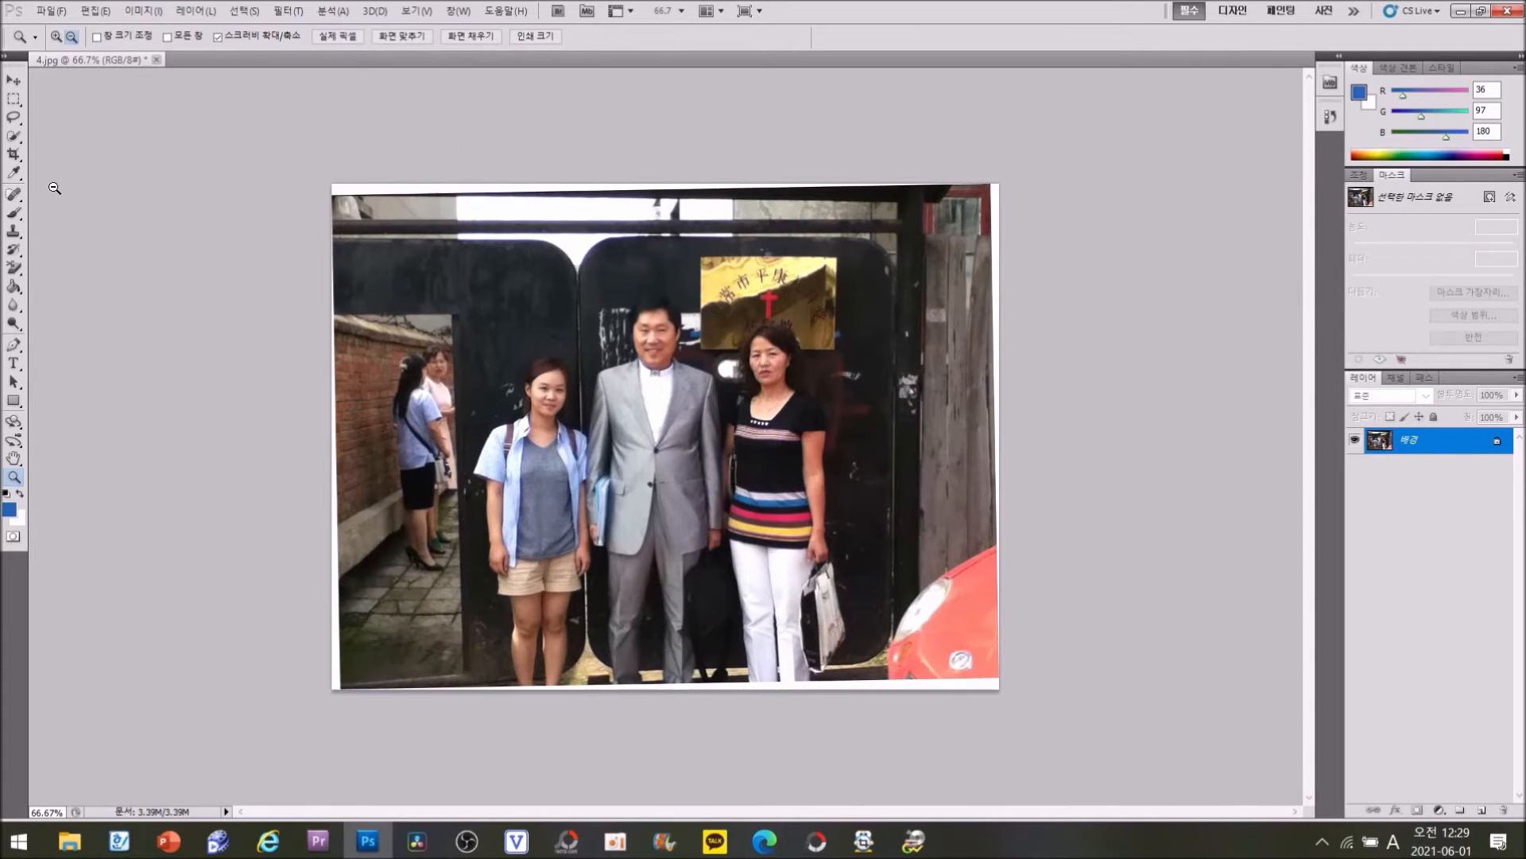
Step: Check how level the photo's upper edge is against a thin temporary crop frame and discard the frame
left_click(14, 156)
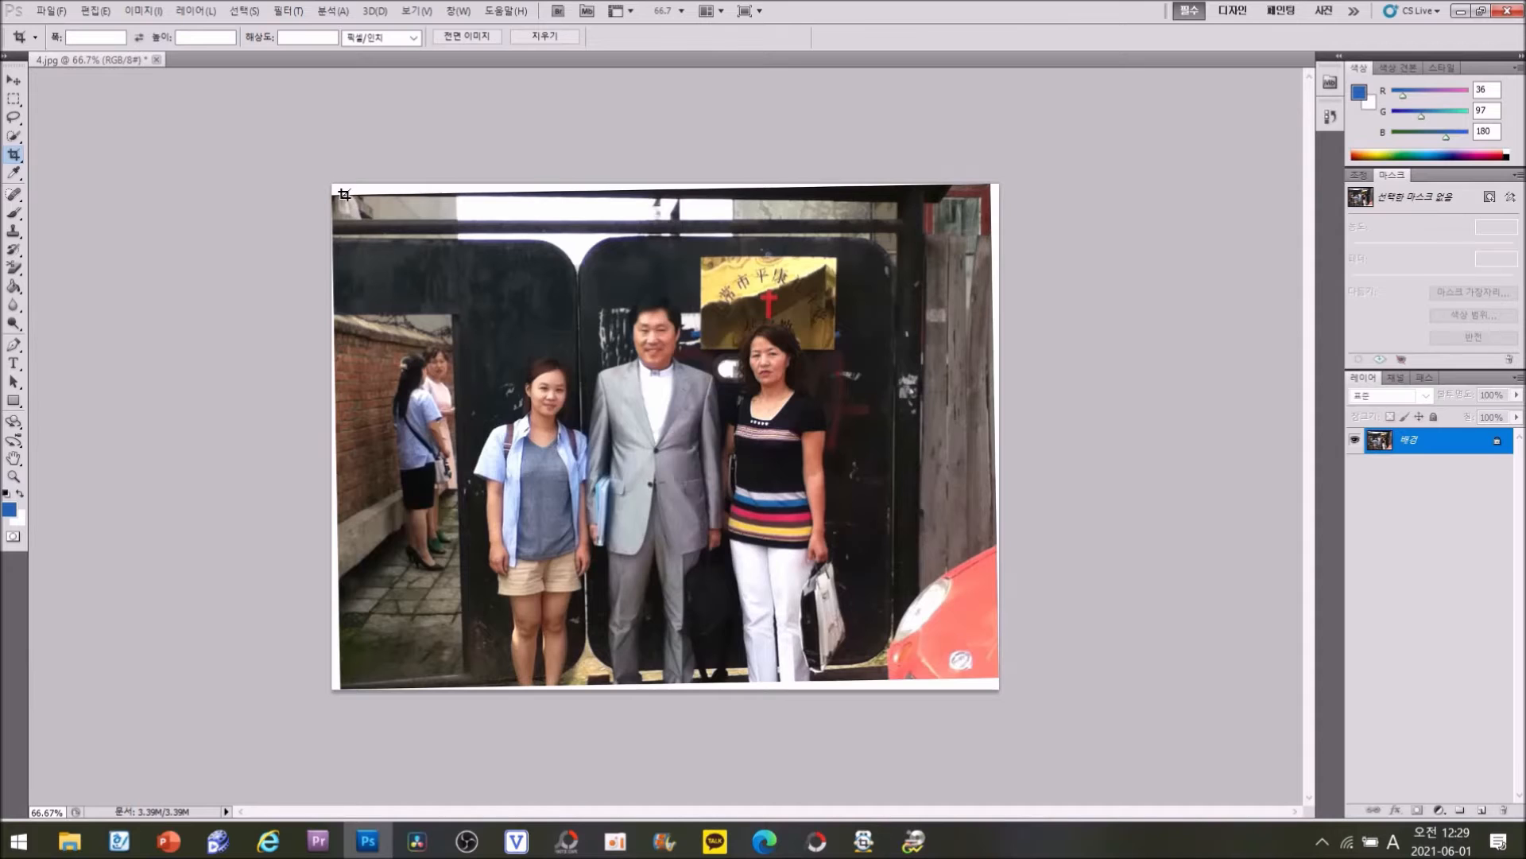
left_click_drag(344, 197, 911, 214)
left_click_drag(910, 214, 911, 214)
right_click(878, 211)
left_click(914, 239)
Step: Rotate the canvas a further 0.4 degrees counterclockwise
left_click(183, 12)
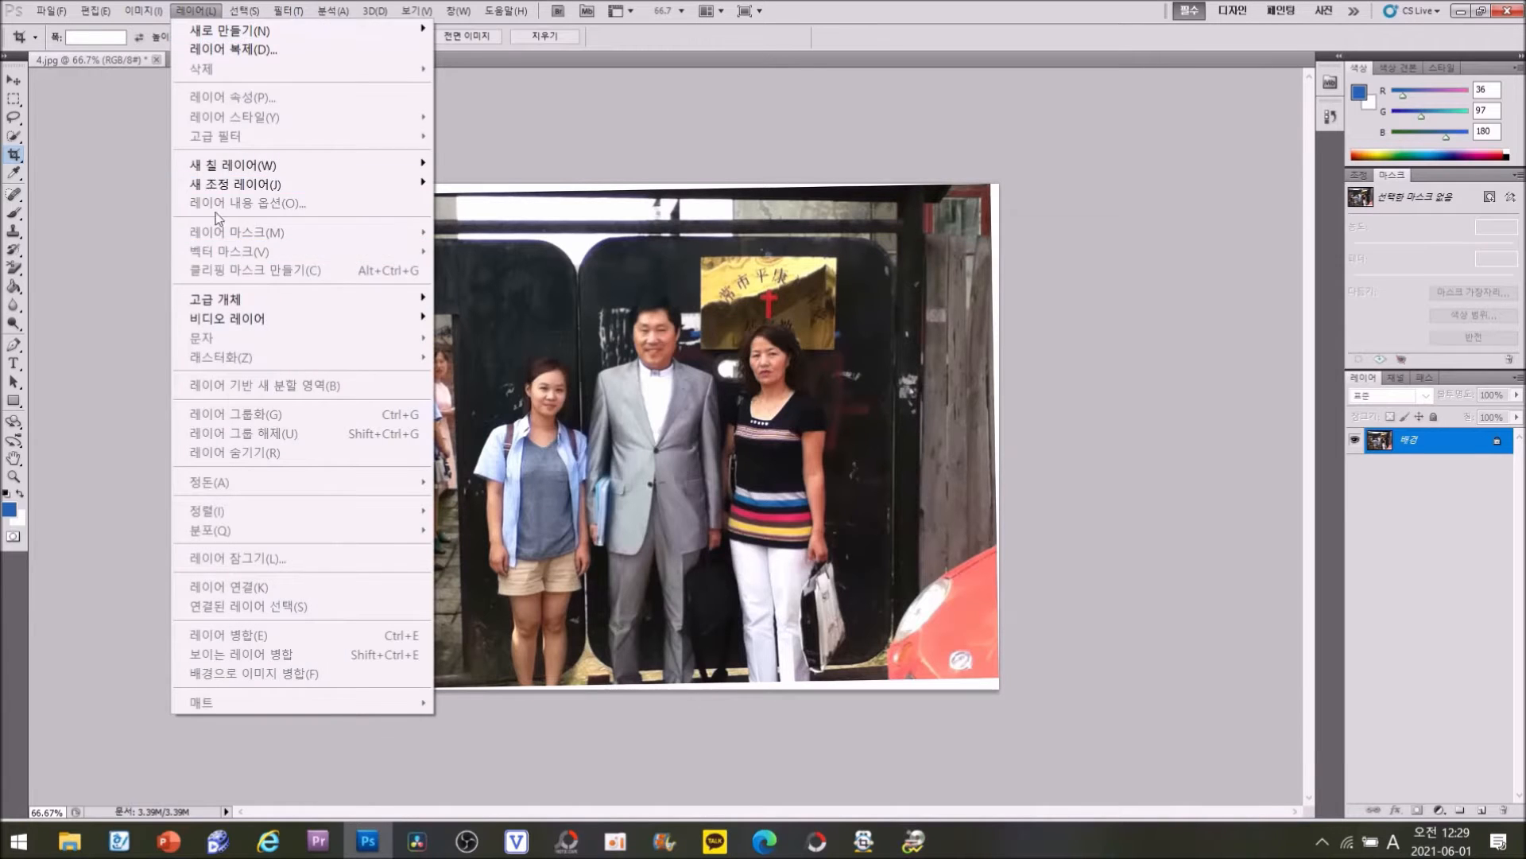
mouse_move(143, 10)
mouse_move(194, 195)
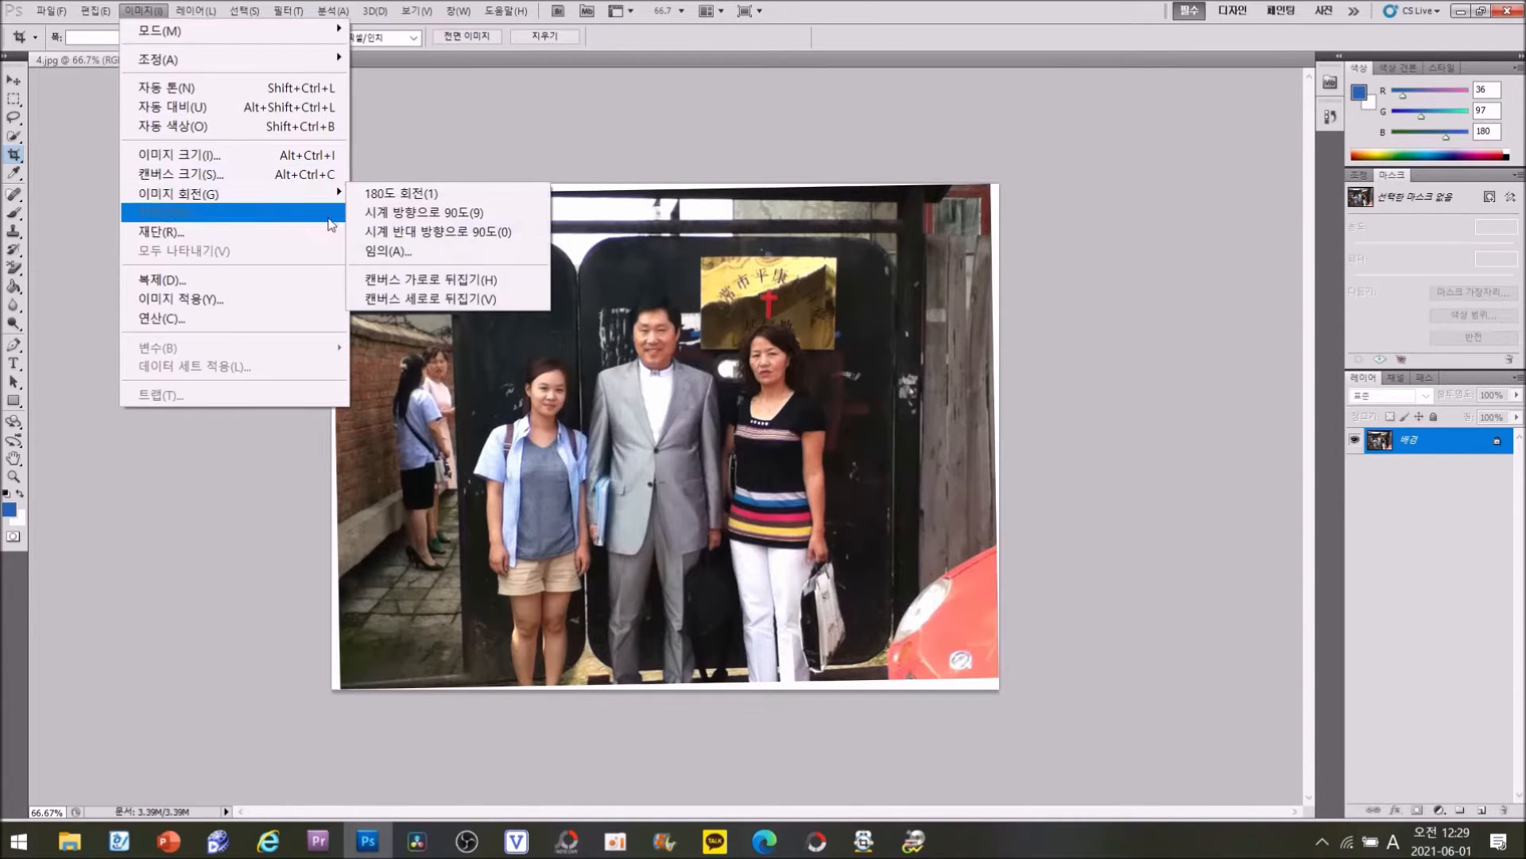
left_click(400, 252)
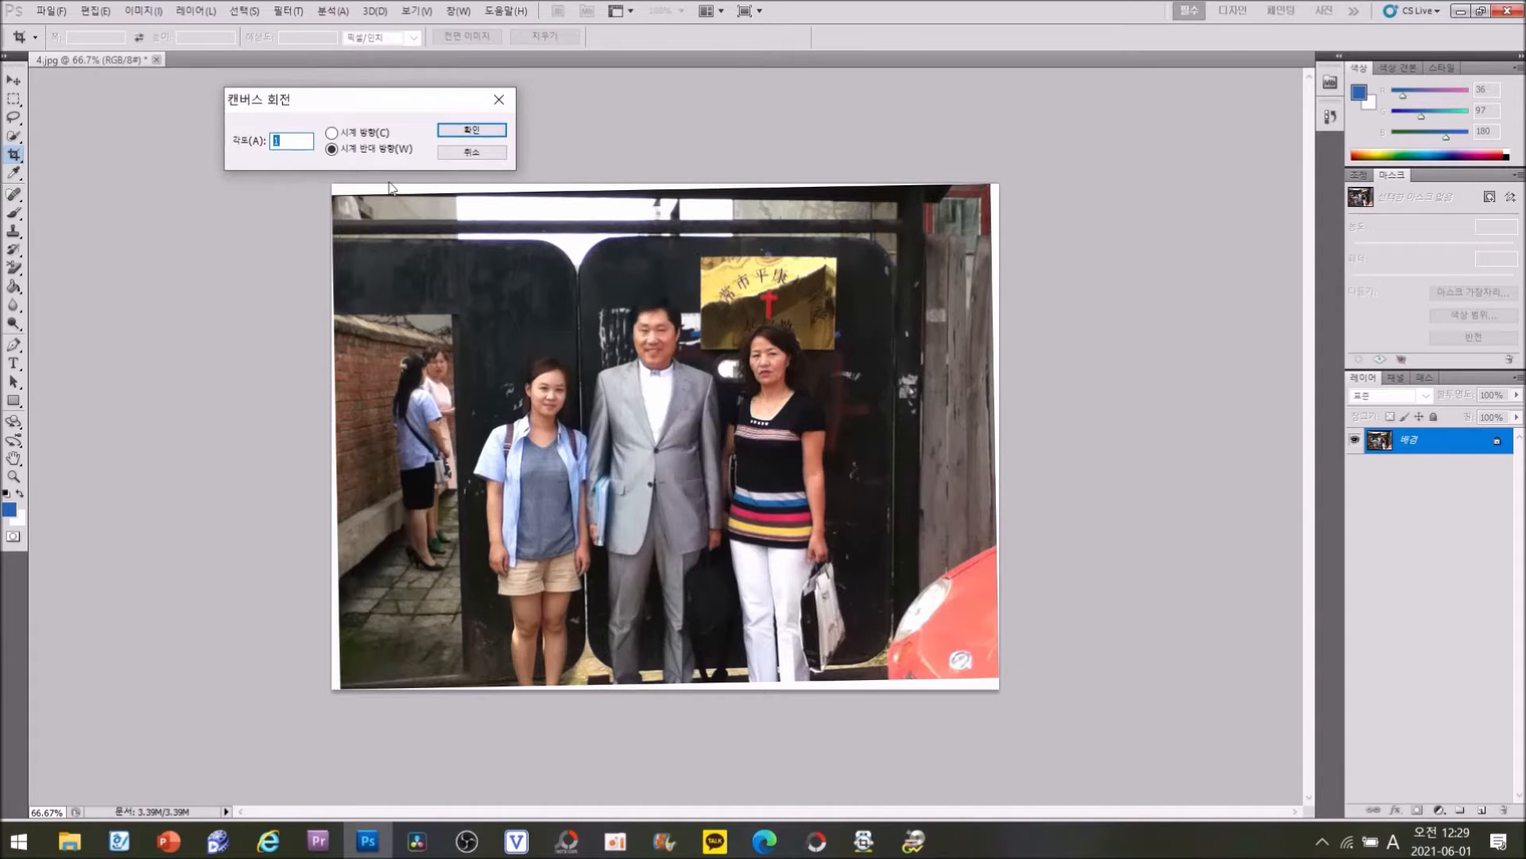
type("0.4")
left_click(480, 131)
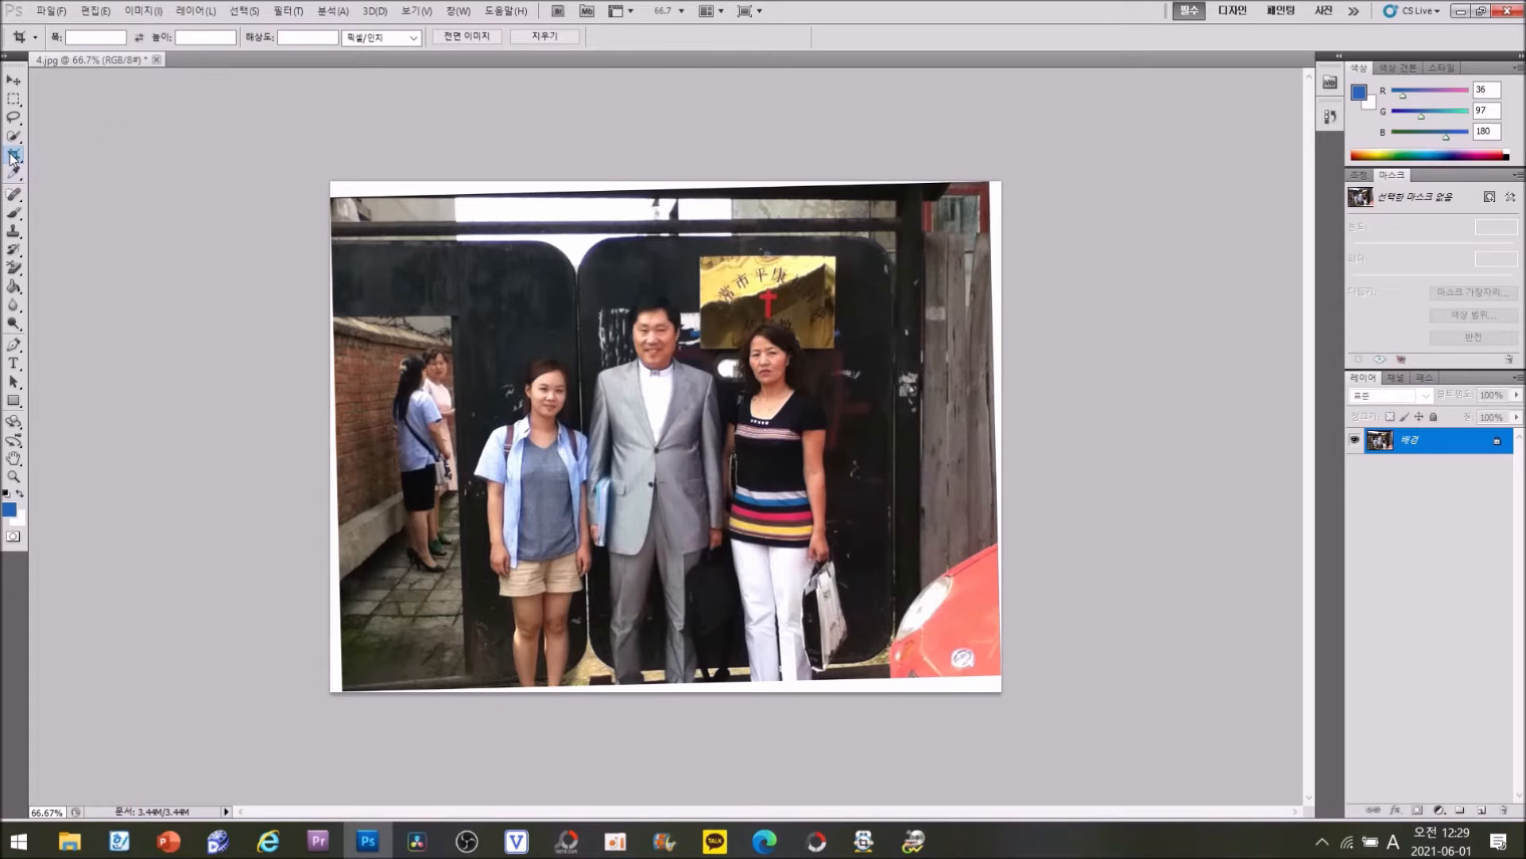
Step: Recheck the tilt of the photo's upper edge with a narrow crop frame and cancel the crop
mouse_move(287, 137)
left_mouse_down()
mouse_move(858, 157)
mouse_move(950, 201)
left_mouse_up()
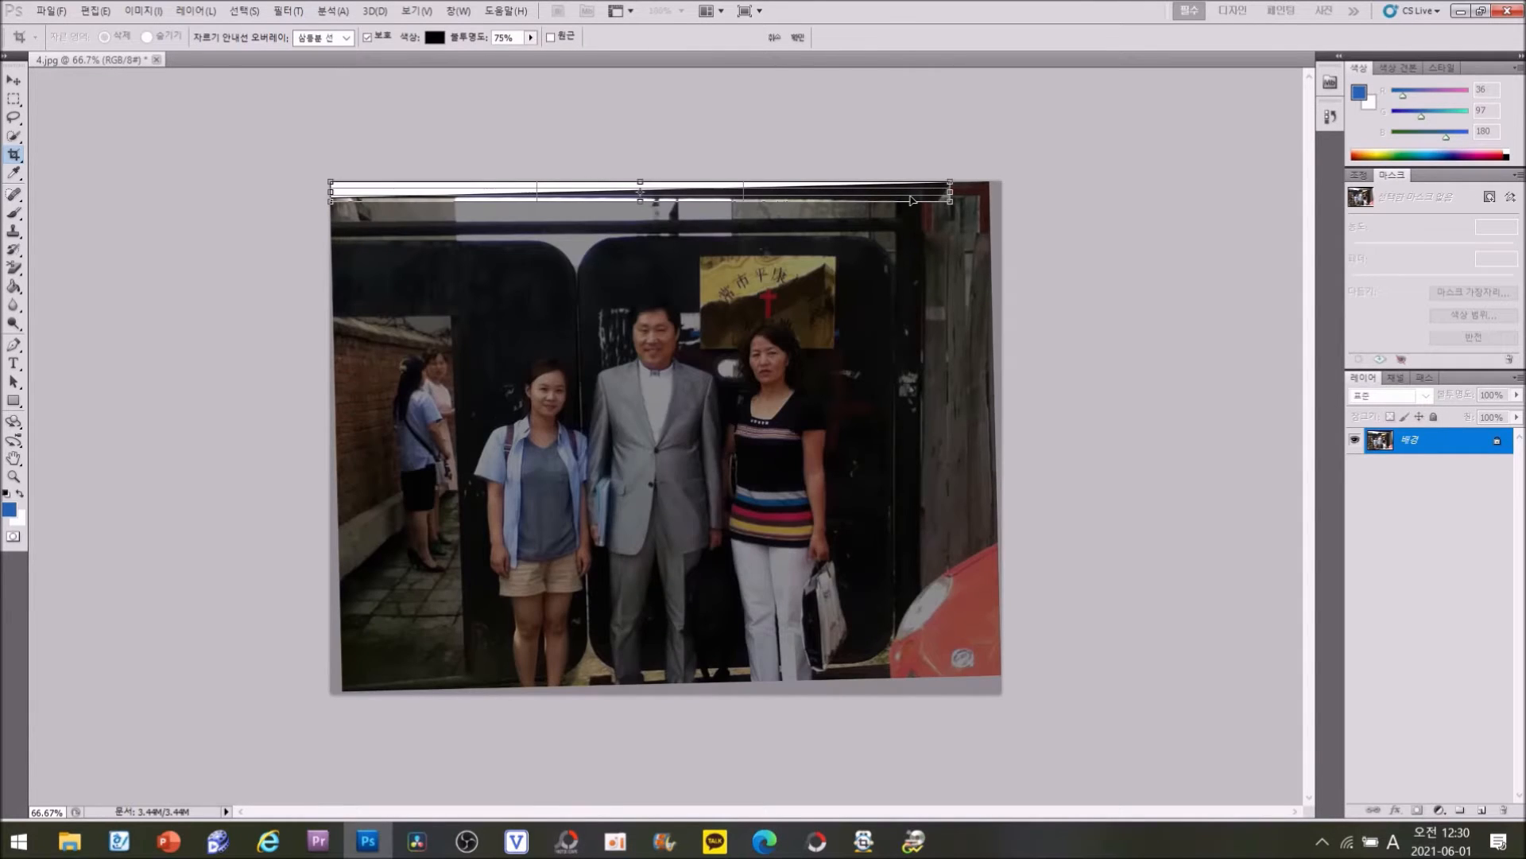
right_click(913, 200)
left_click(922, 225)
Step: Rotate the canvas counterclockwise once more by a fraction of a degree
left_click(144, 10)
mouse_move(183, 197)
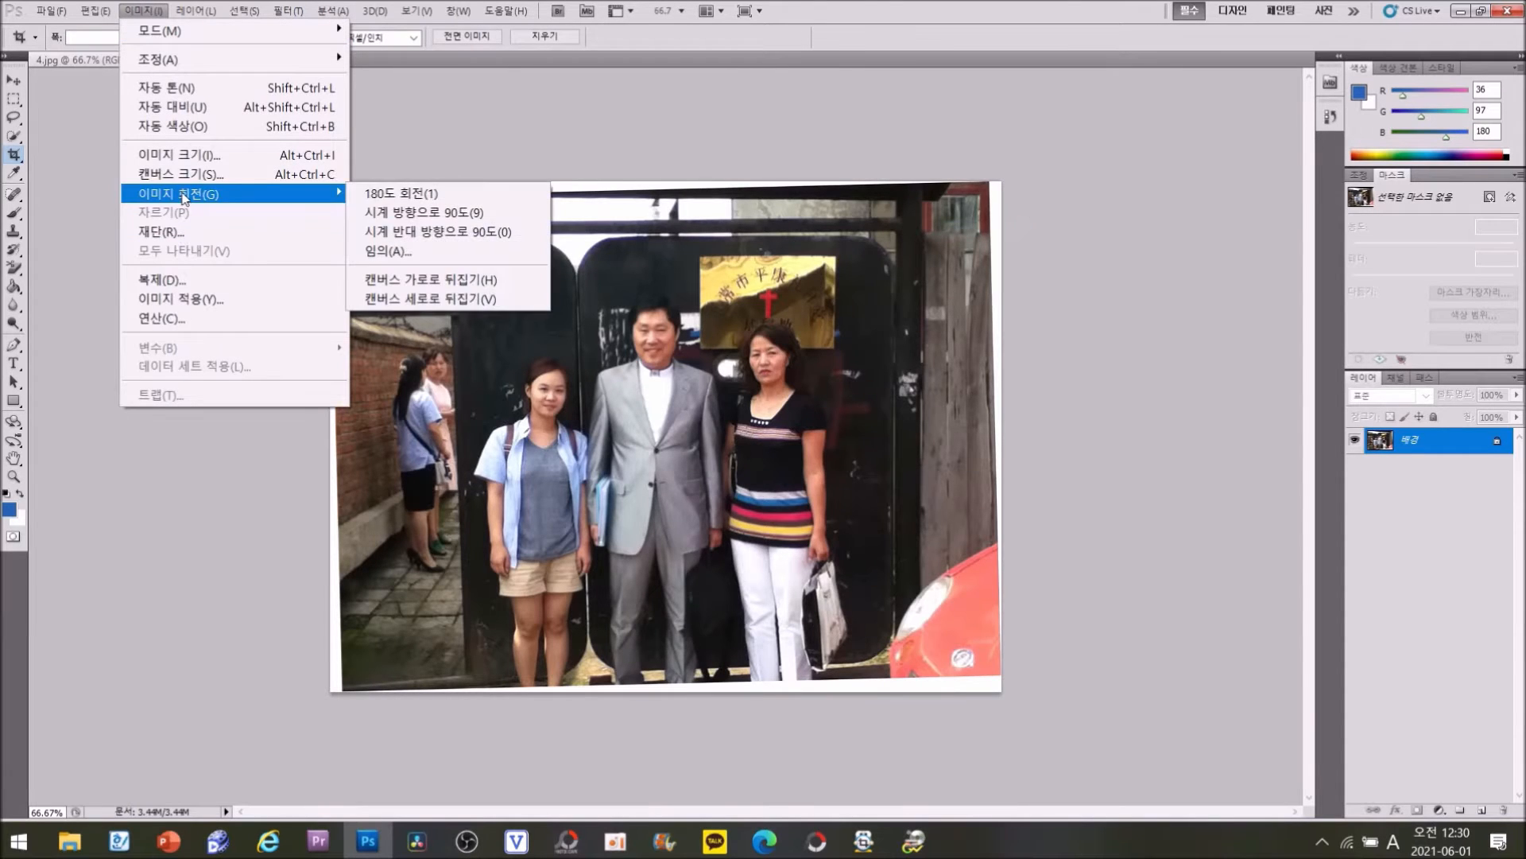
left_click(388, 251)
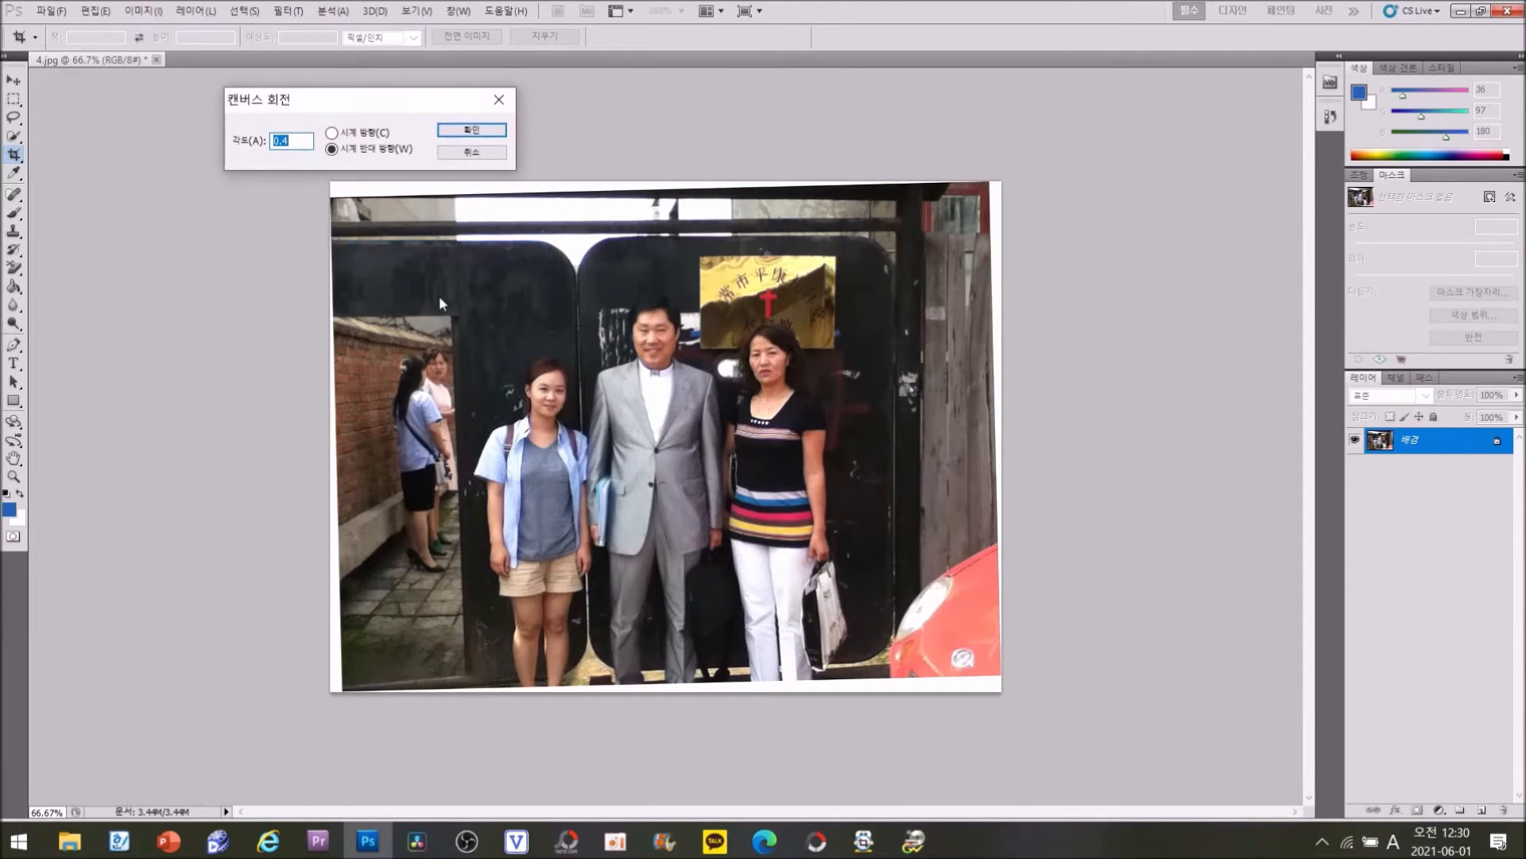
type("0.")
left_click(470, 130)
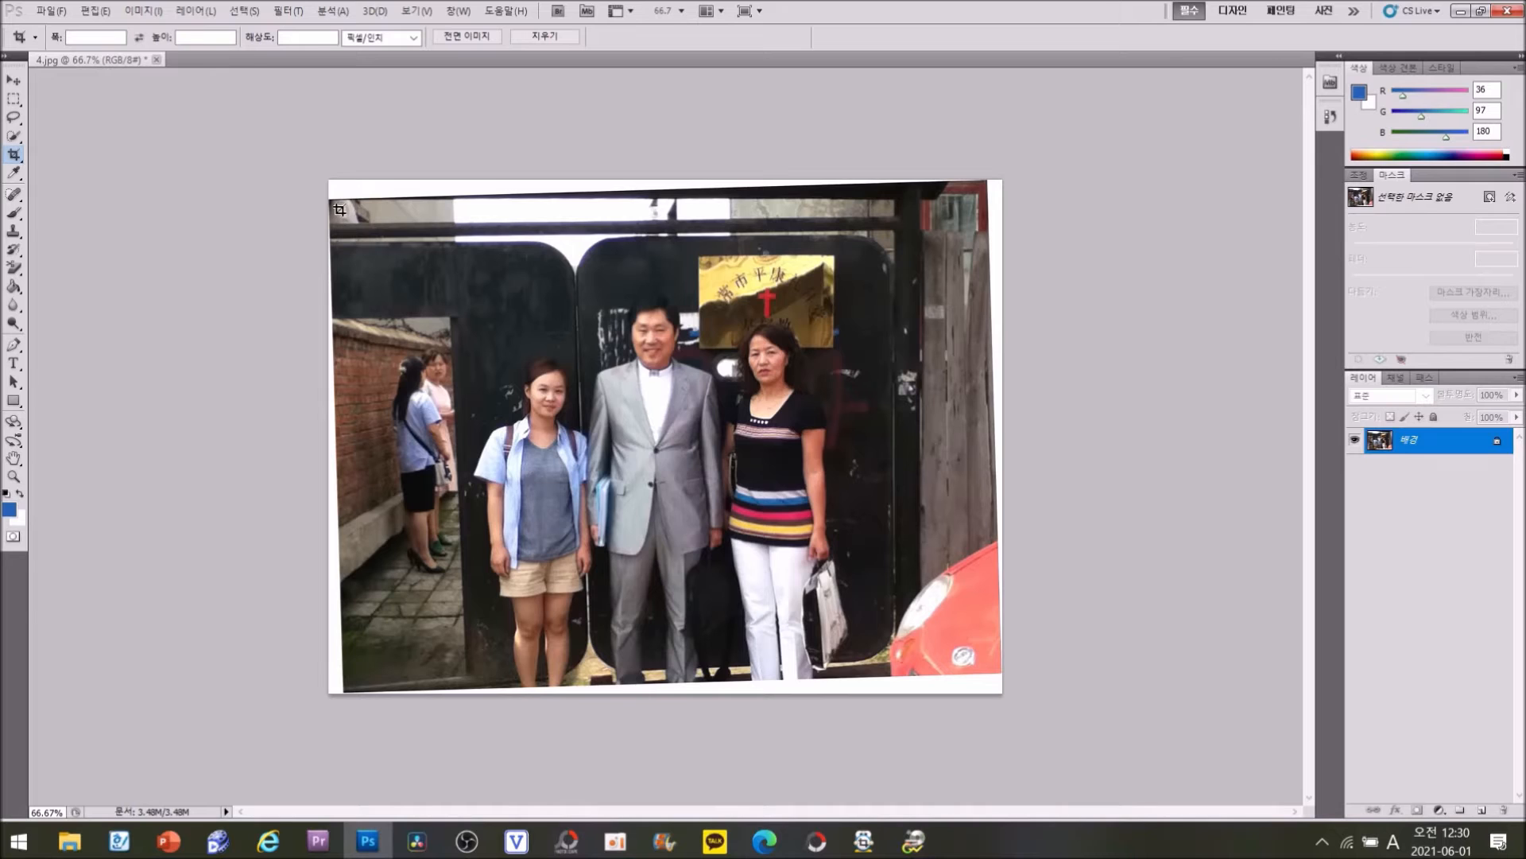
Step: Crop the photo to the three people in front of the door, cutting off the tilted borders, the red car and the lower legs
mouse_move(331, 195)
left_mouse_down()
mouse_move(720, 260)
mouse_move(889, 262)
mouse_move(901, 195)
mouse_move(901, 675)
left_mouse_up()
left_click_drag(329, 434, 346, 435)
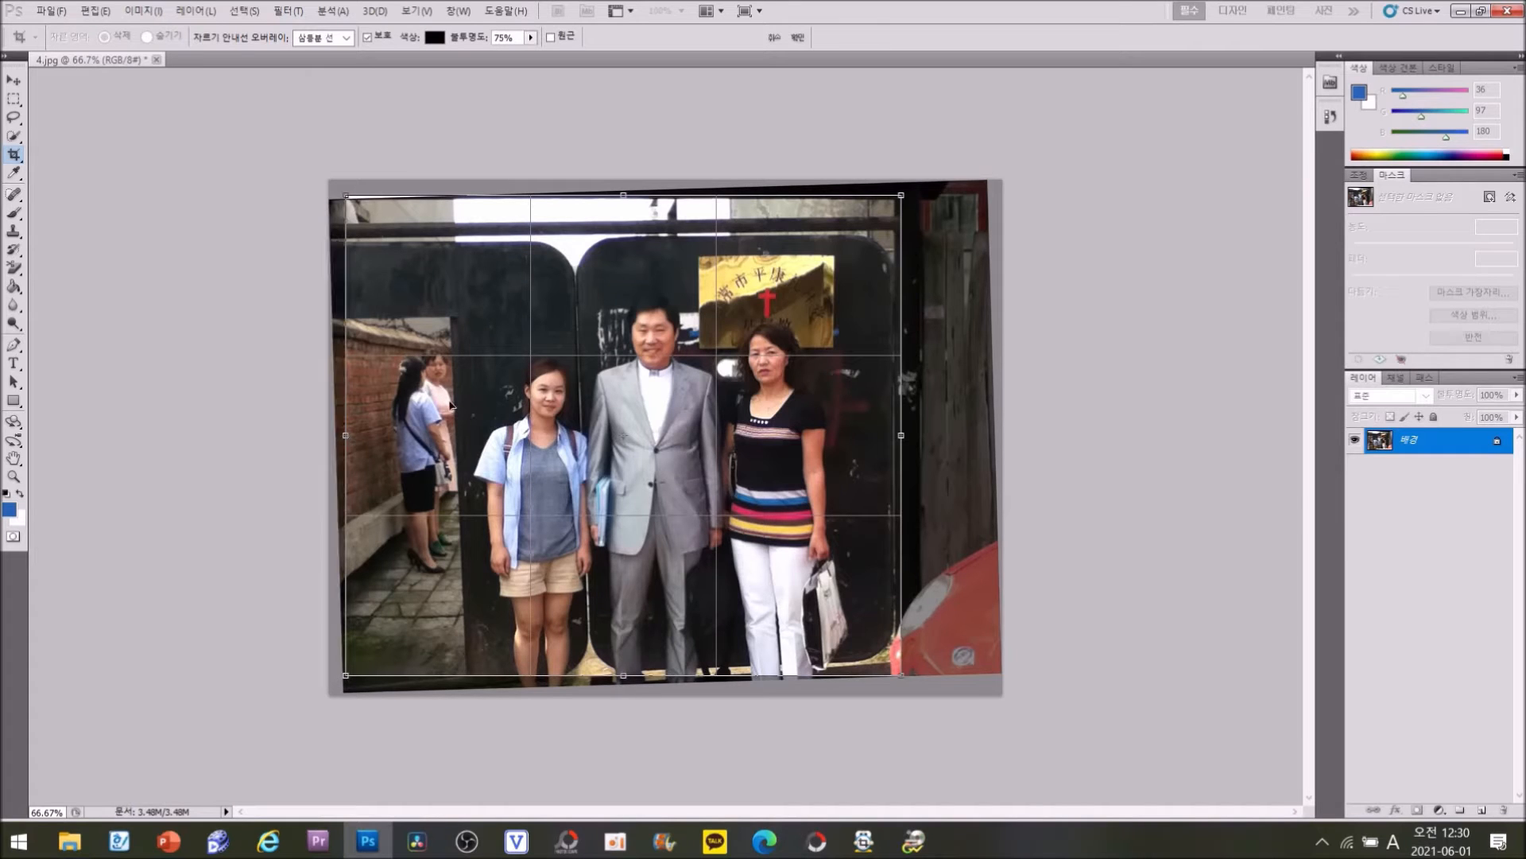
left_click_drag(621, 195, 622, 201)
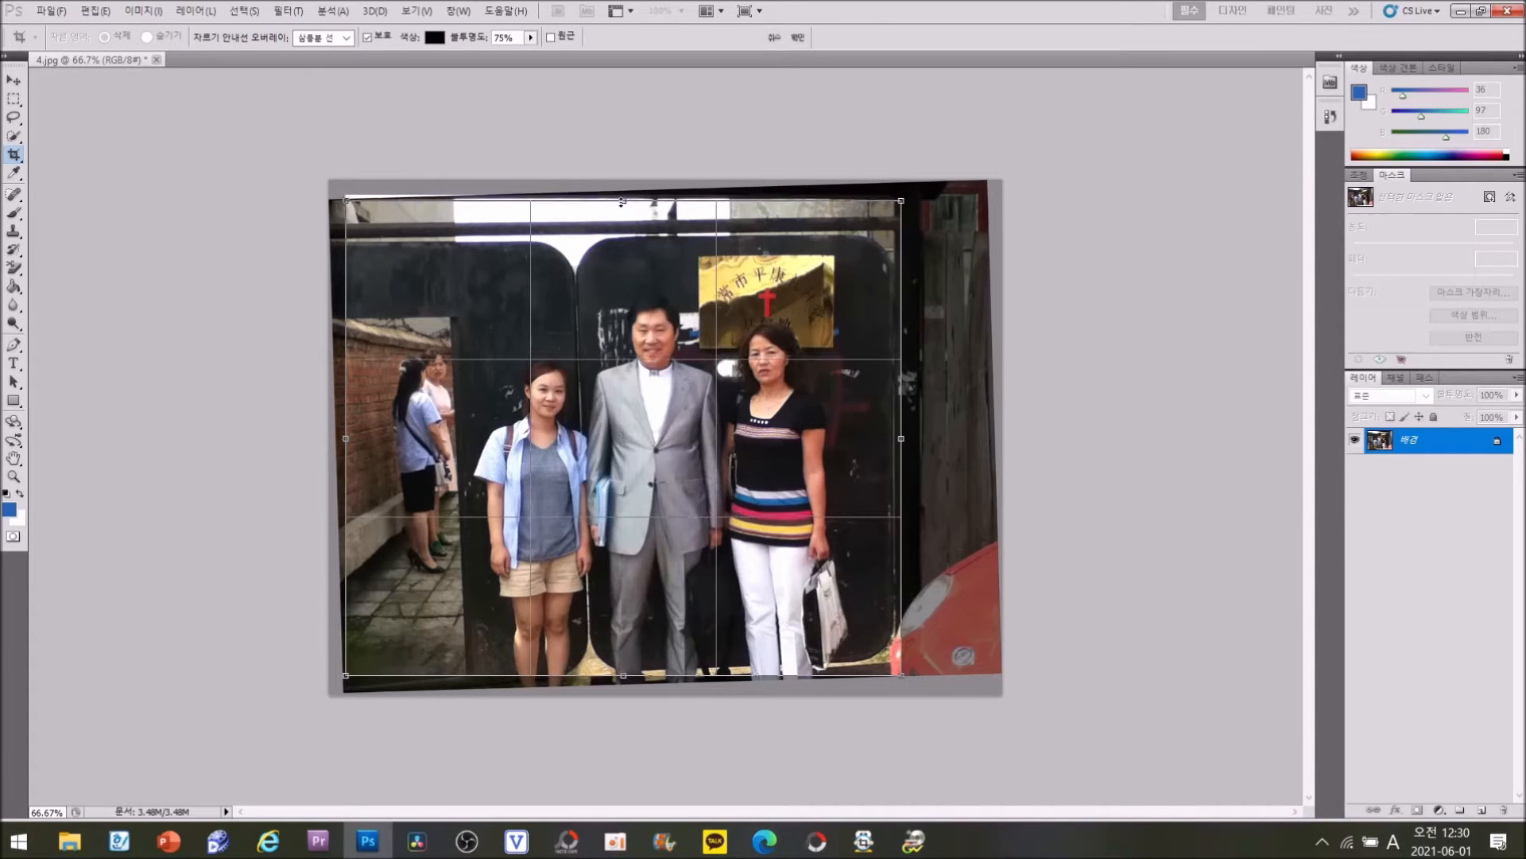
left_click_drag(900, 438, 886, 467)
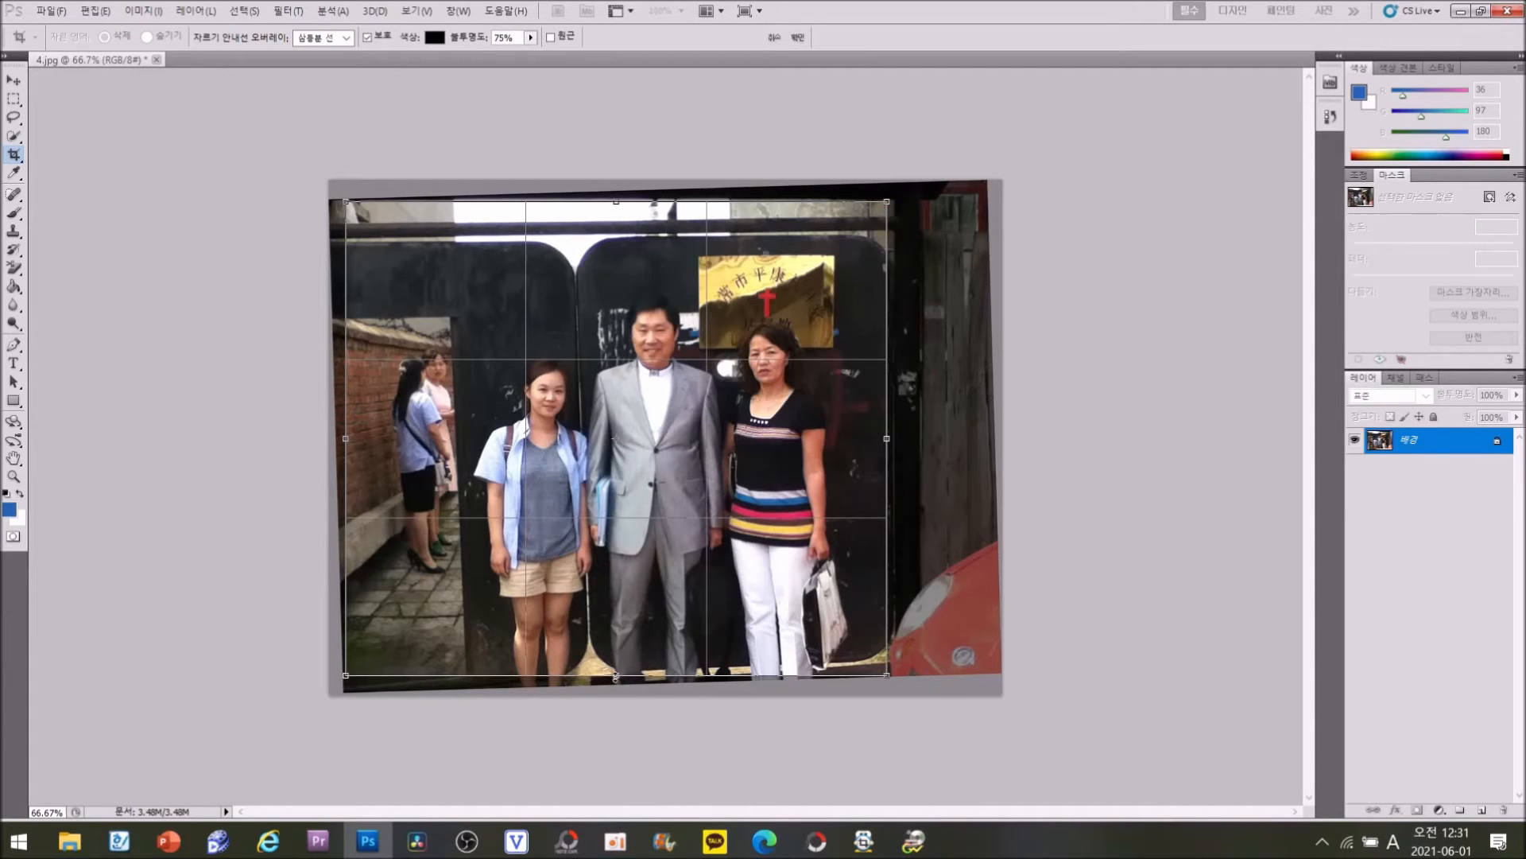
left_click_drag(616, 677, 628, 607)
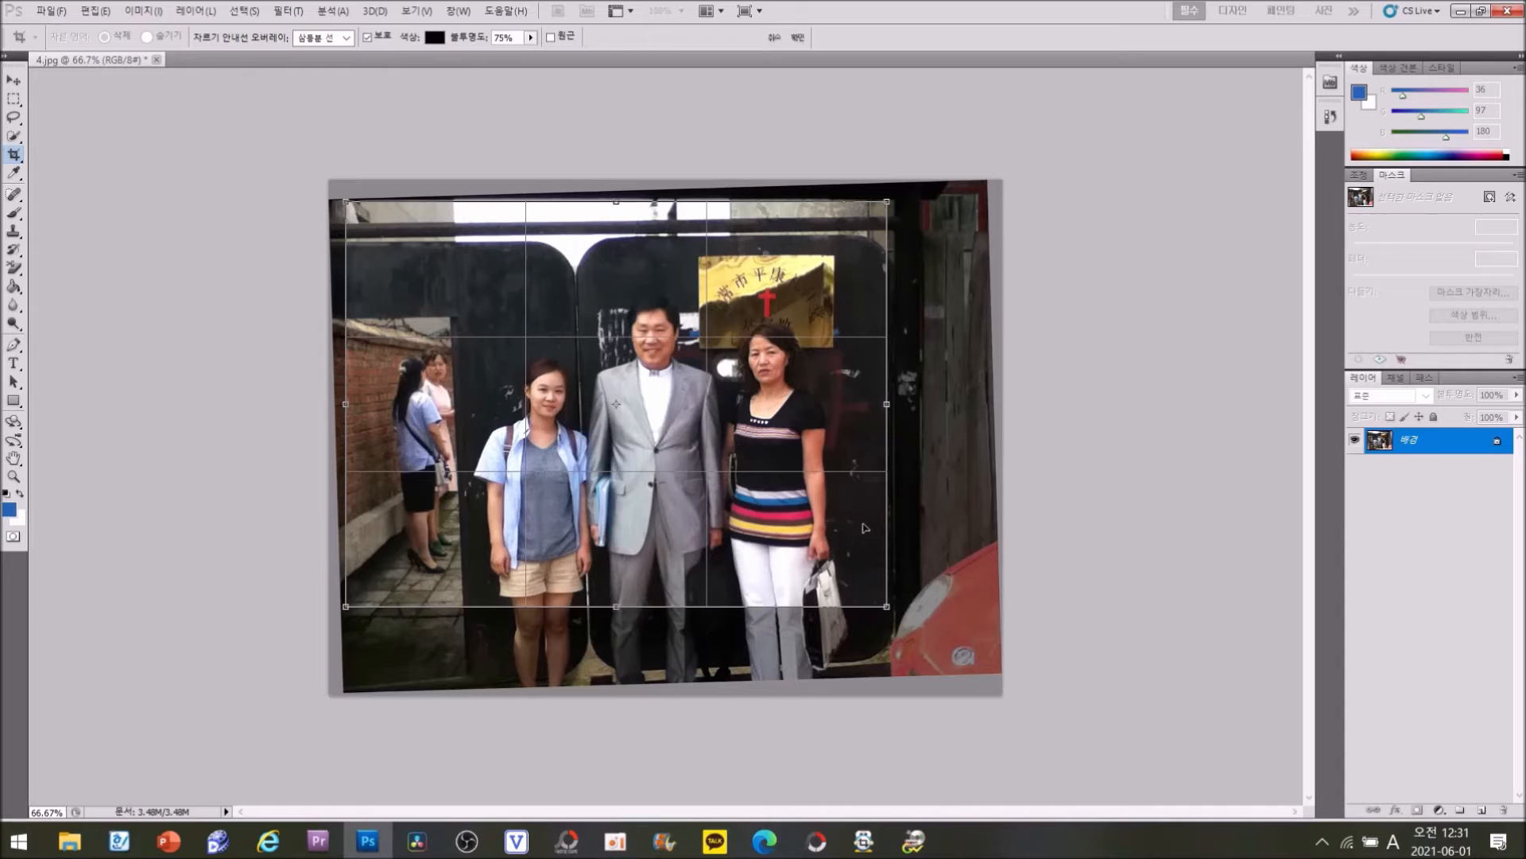
key("Return")
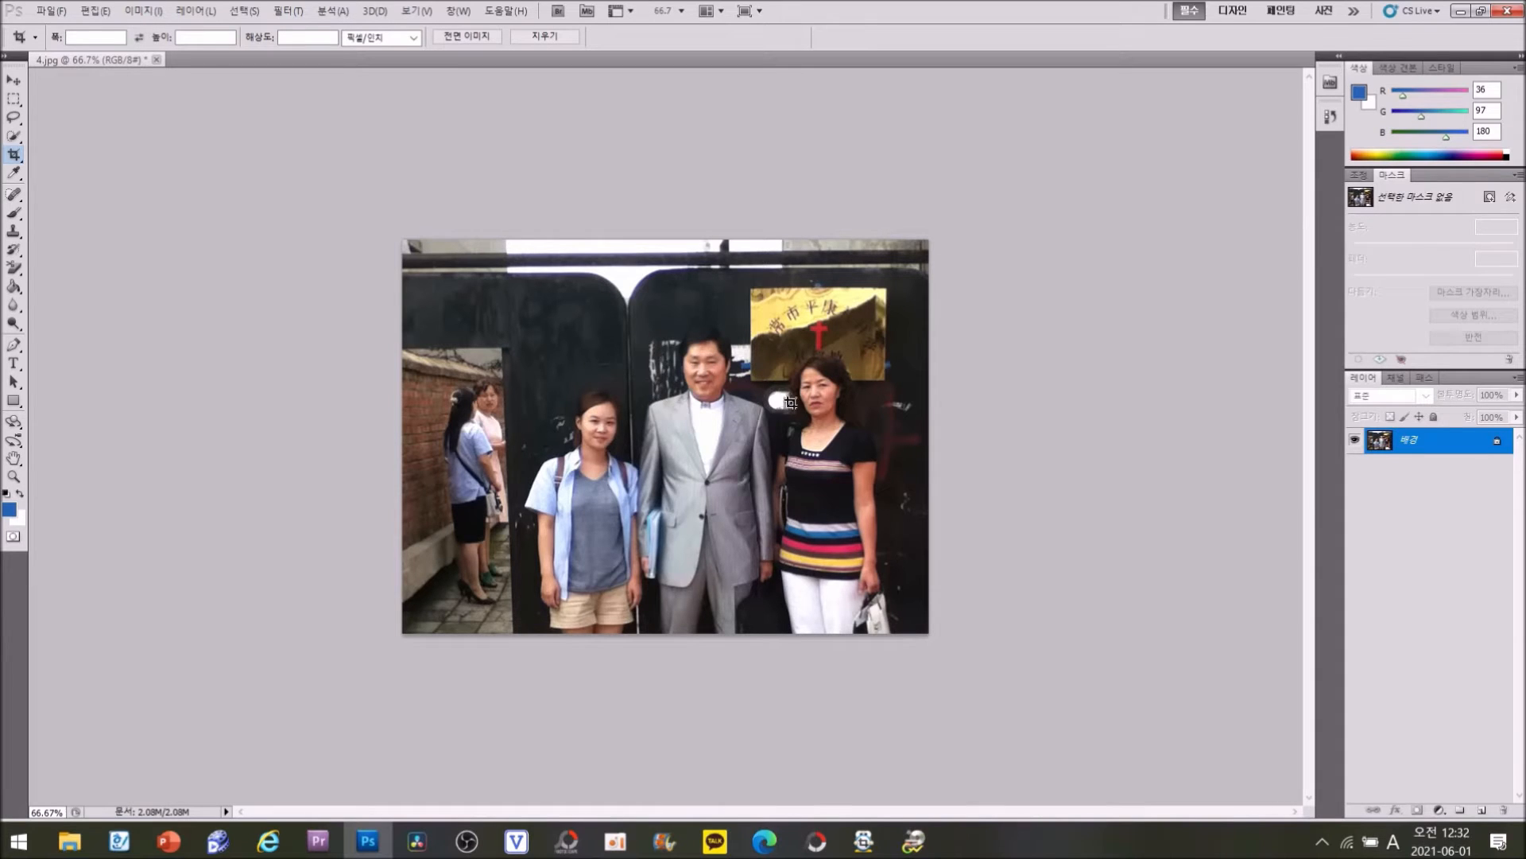
Step: Set up the Clone Stamp tool with a soft 32 px brush at 0% hardness
left_click(15, 231)
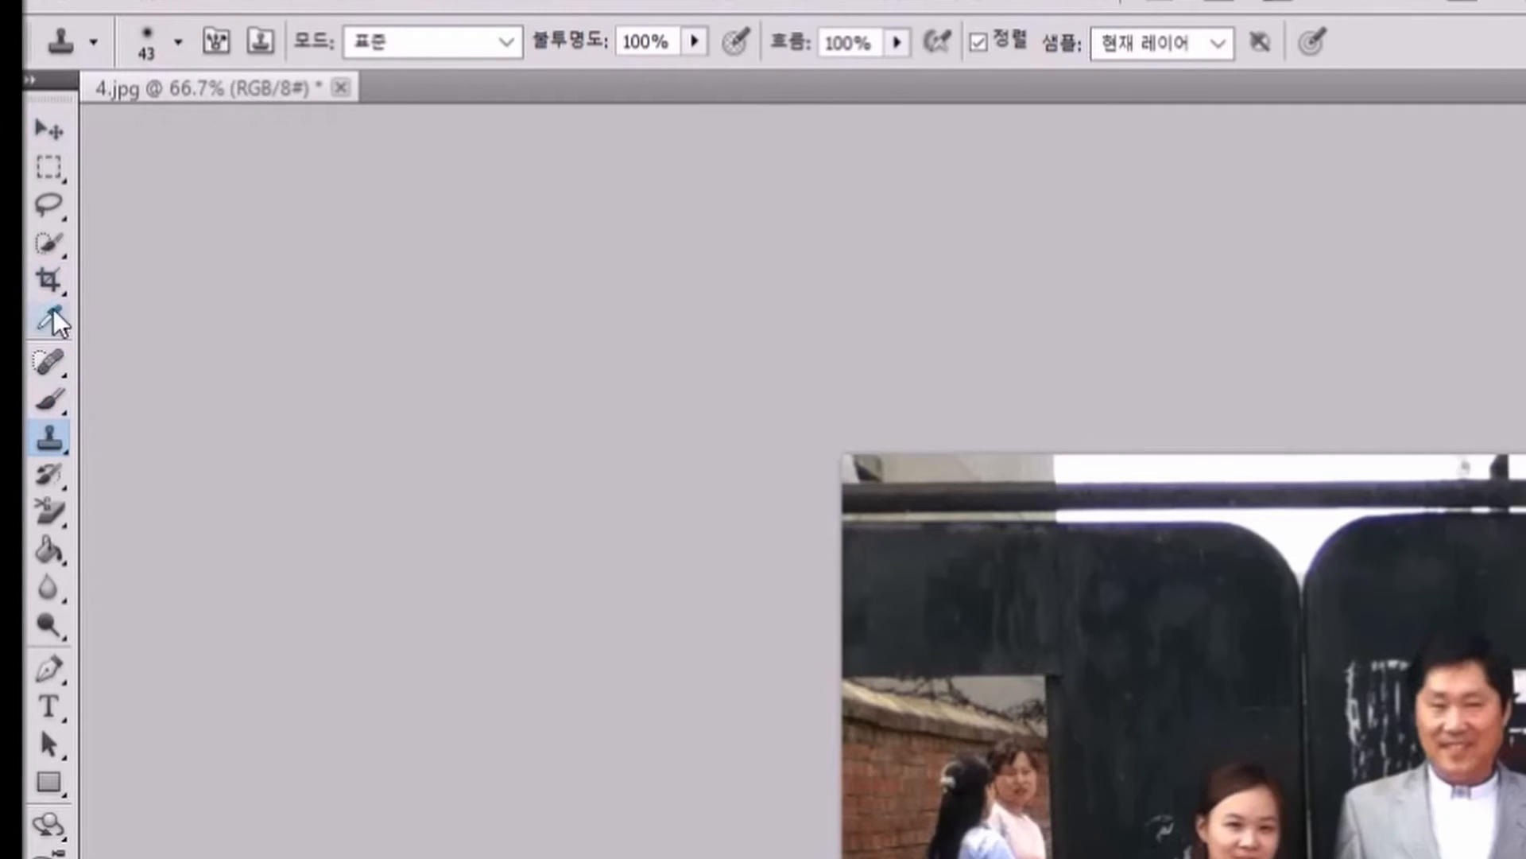
left_click(48, 278)
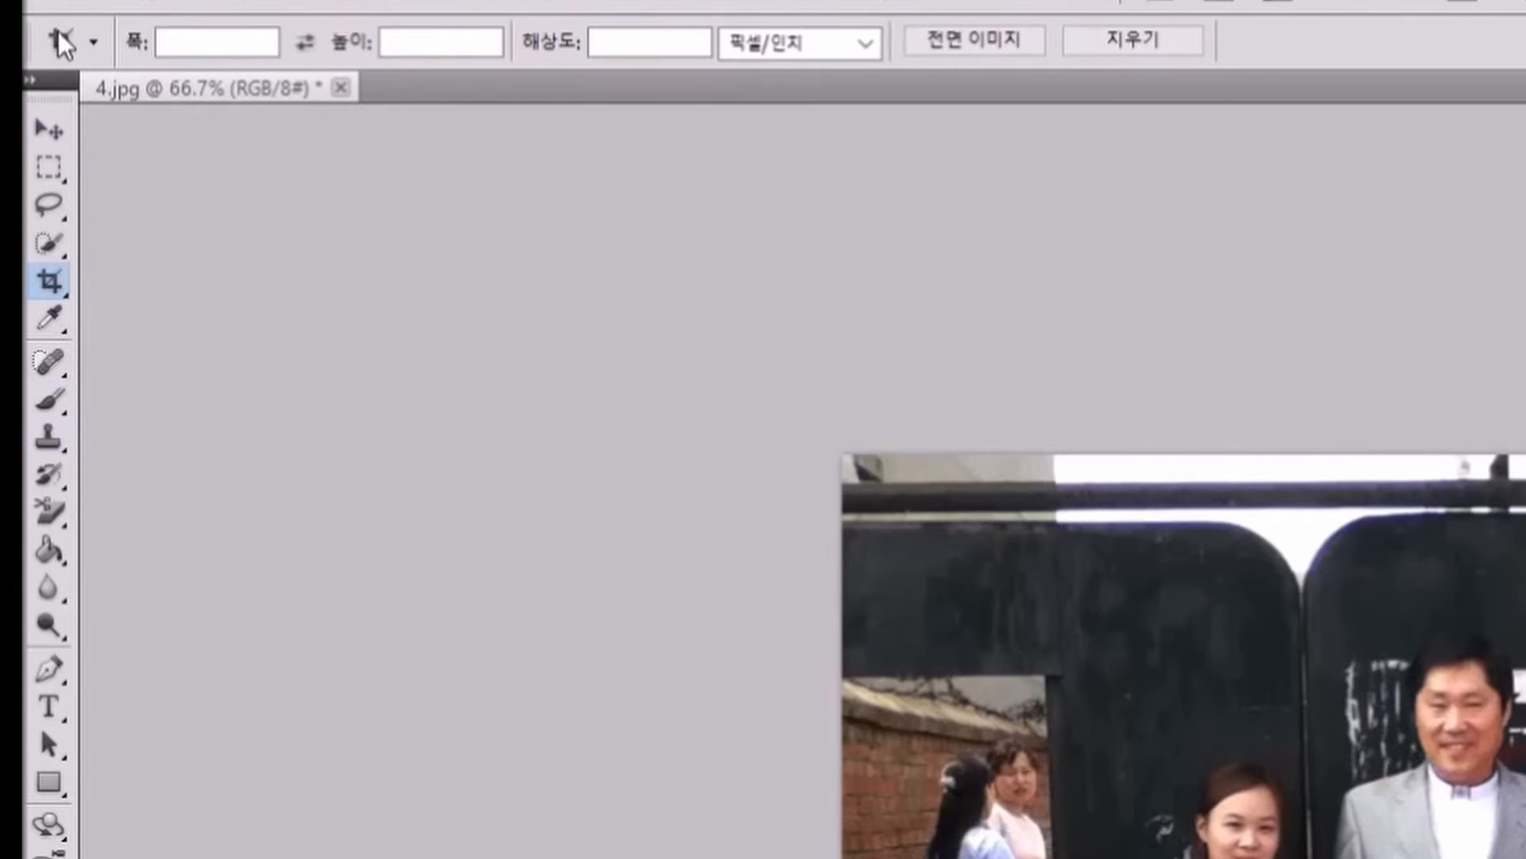
left_click(49, 437)
left_click(178, 46)
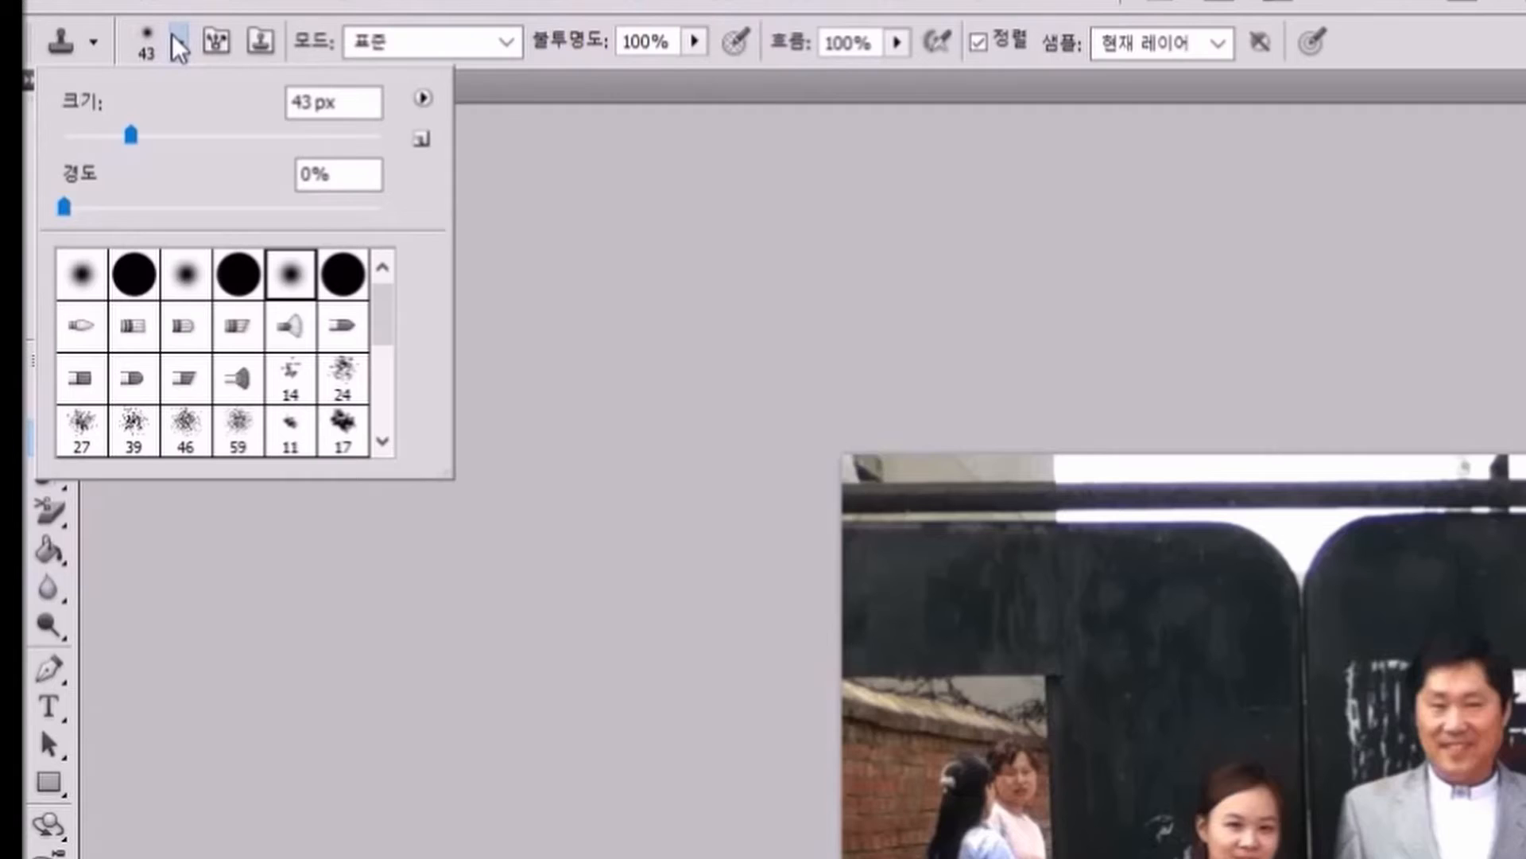
left_click_drag(130, 127, 121, 126)
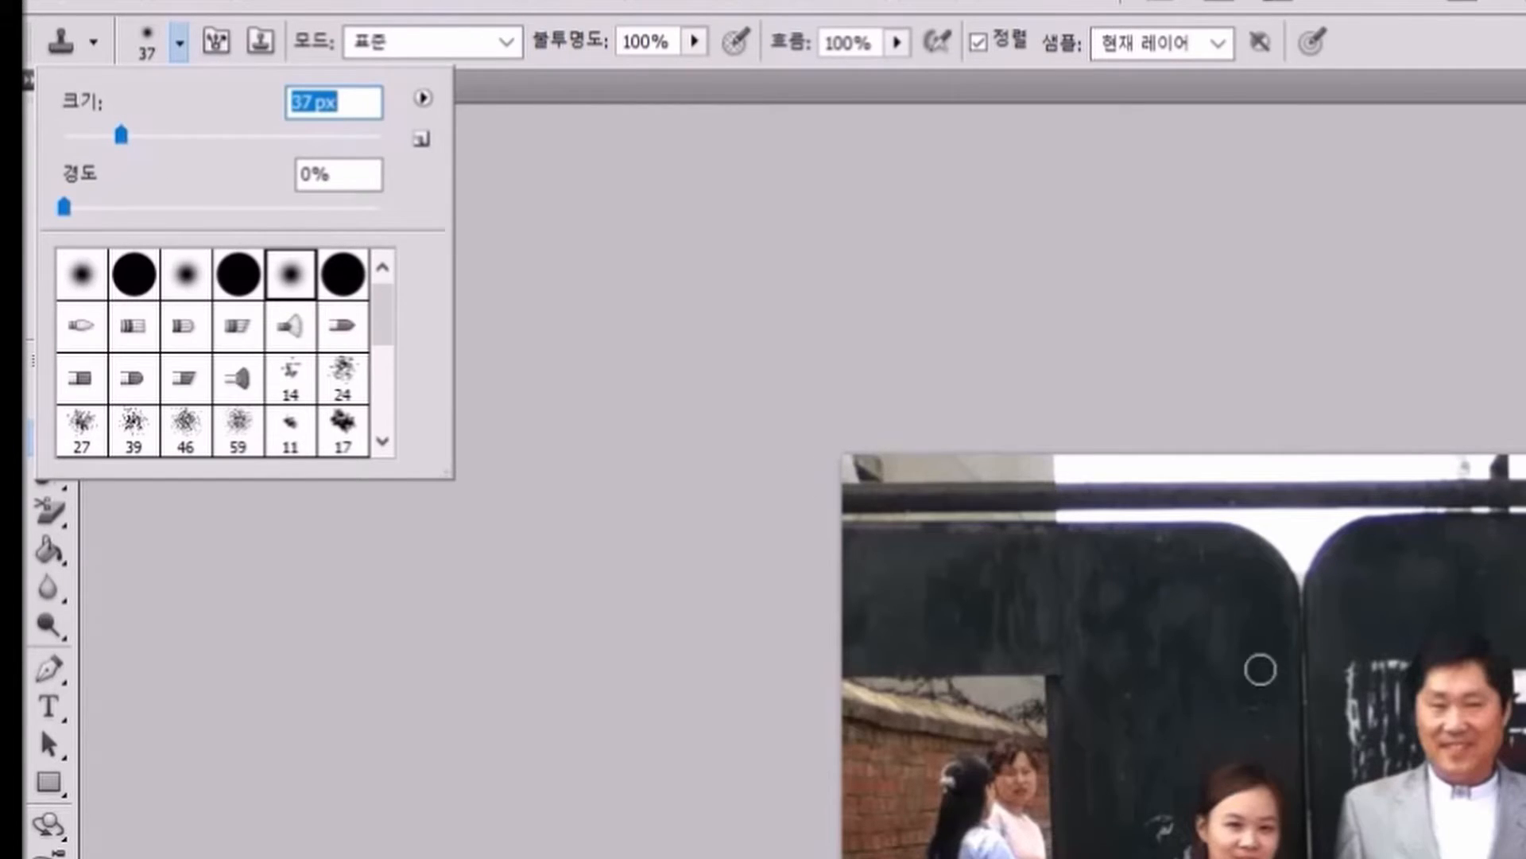
left_click_drag(123, 145, 111, 132)
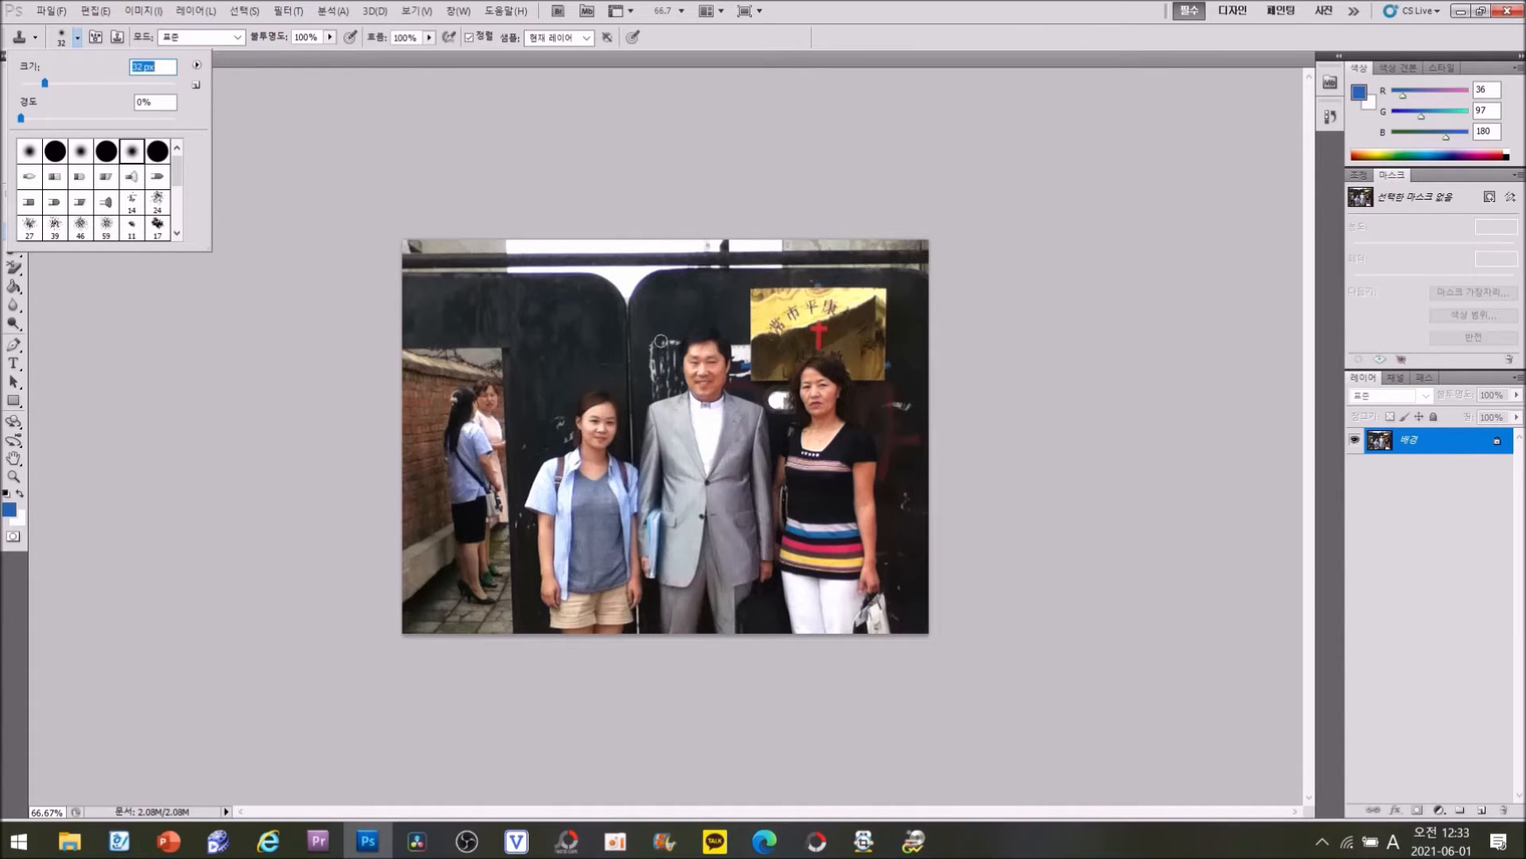
left_click(585, 345)
left_click(773, 312)
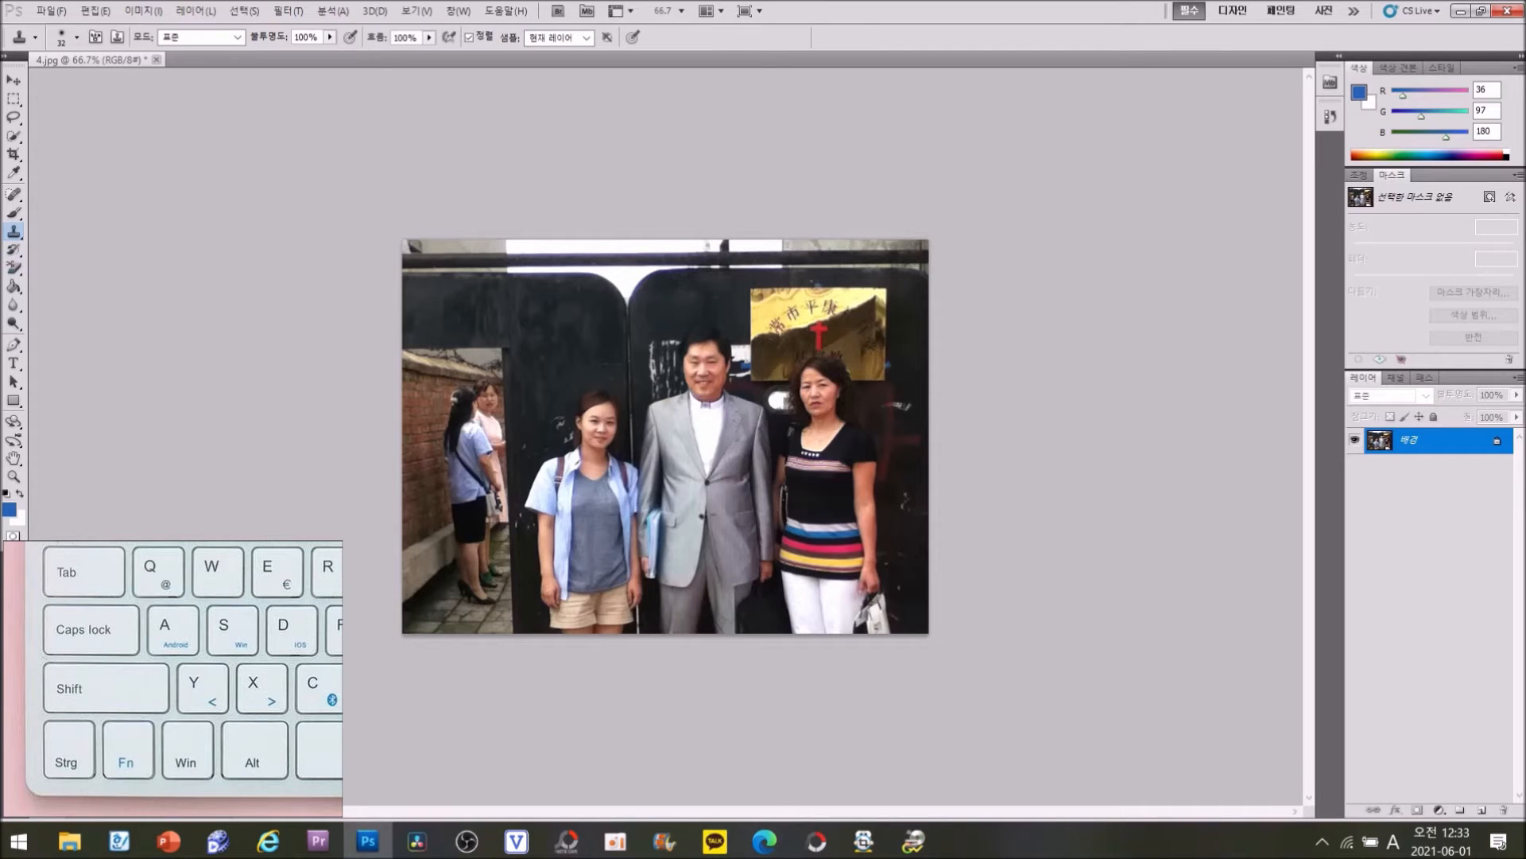
Step: Clone clean dark door surface from above the scratches over the white scratches beside the man's head
key("alt")
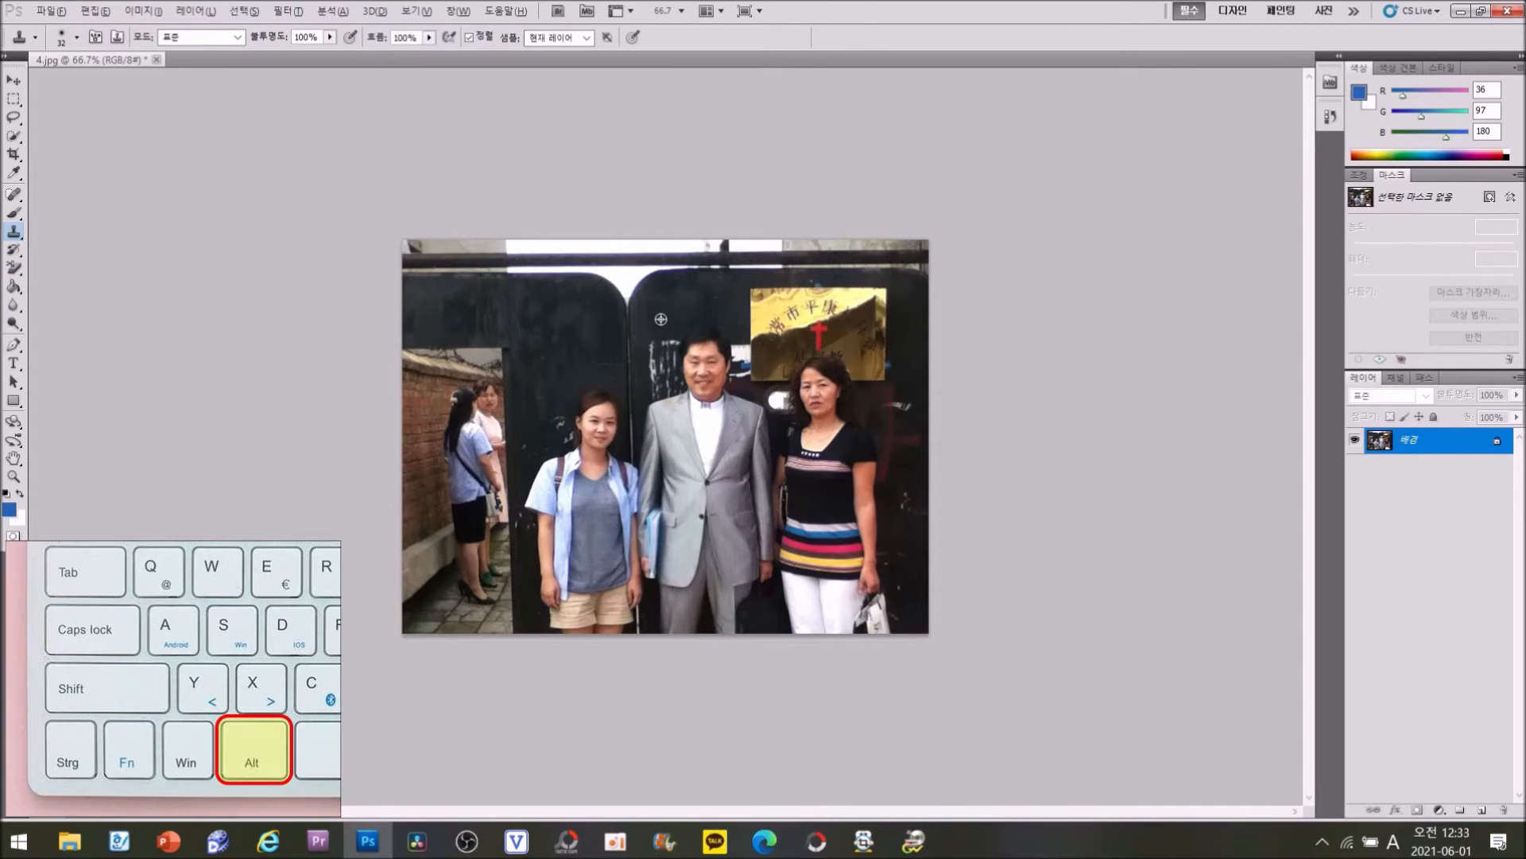
key("alt")
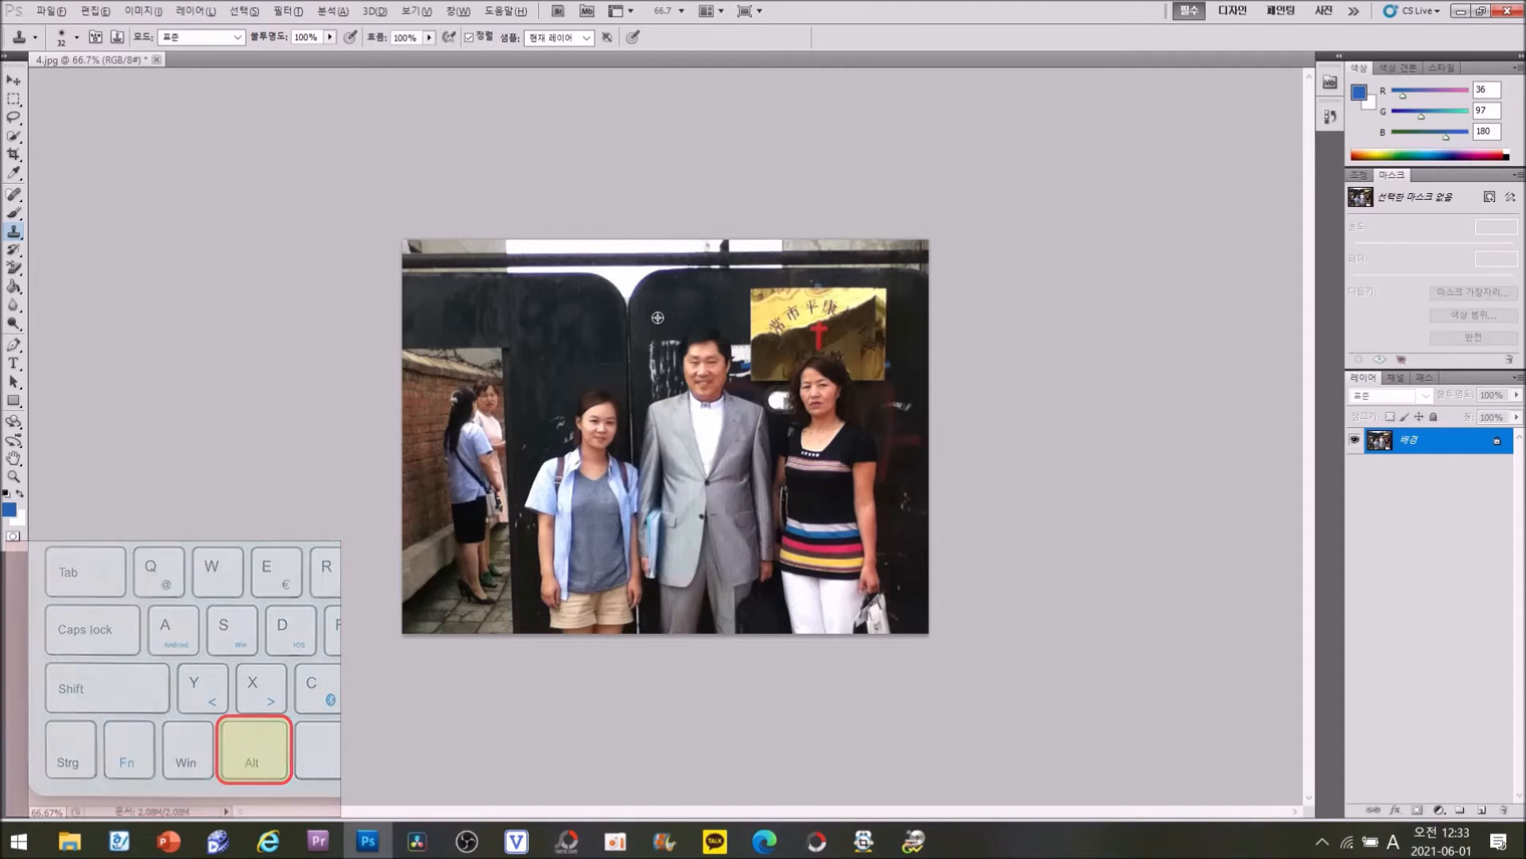
left_click(657, 318, "alt")
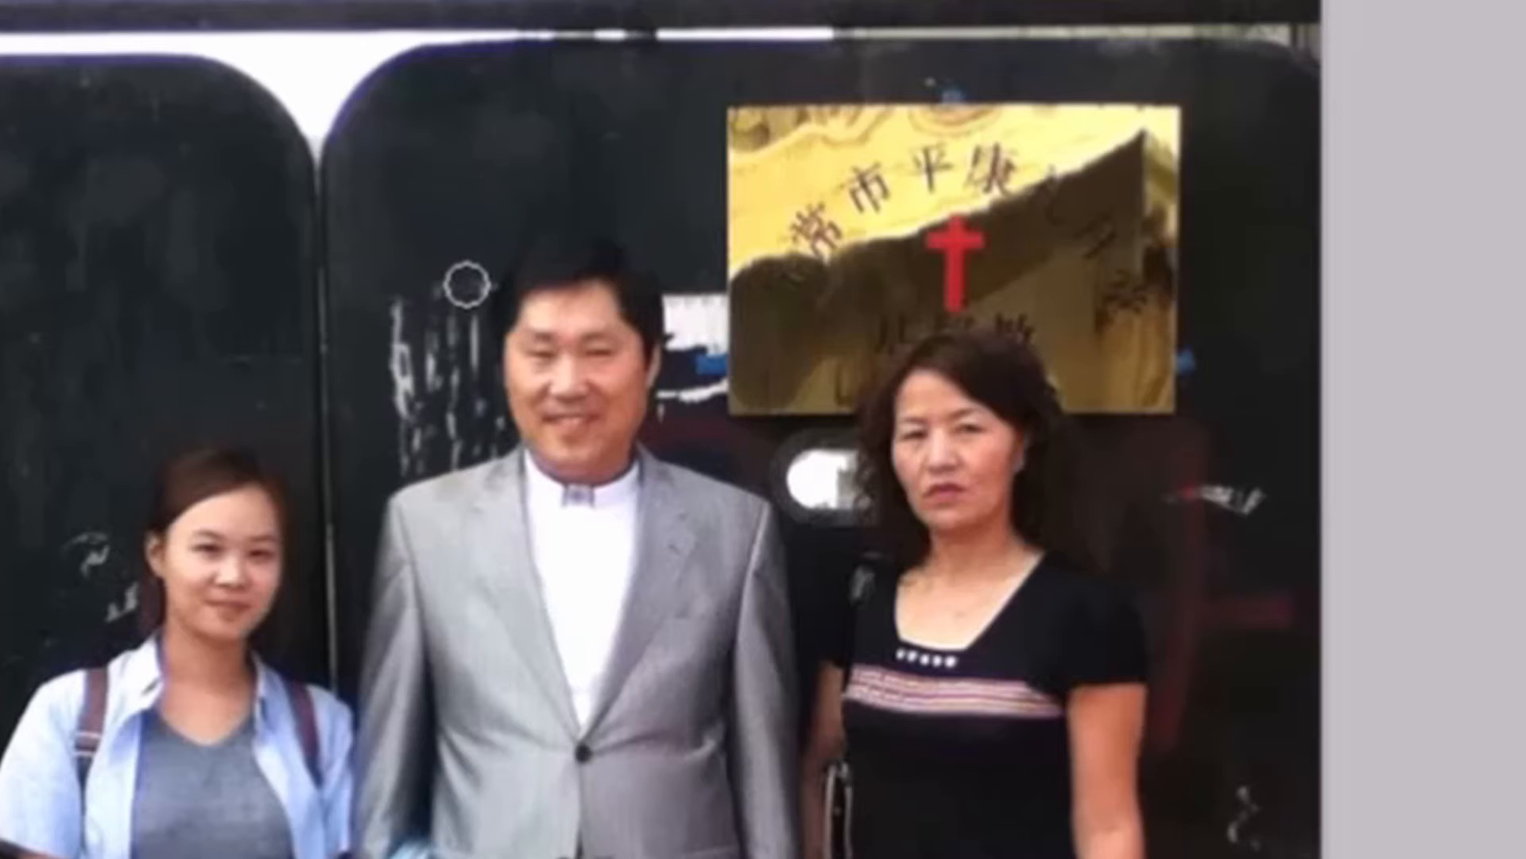
left_click_drag(671, 341, 656, 341)
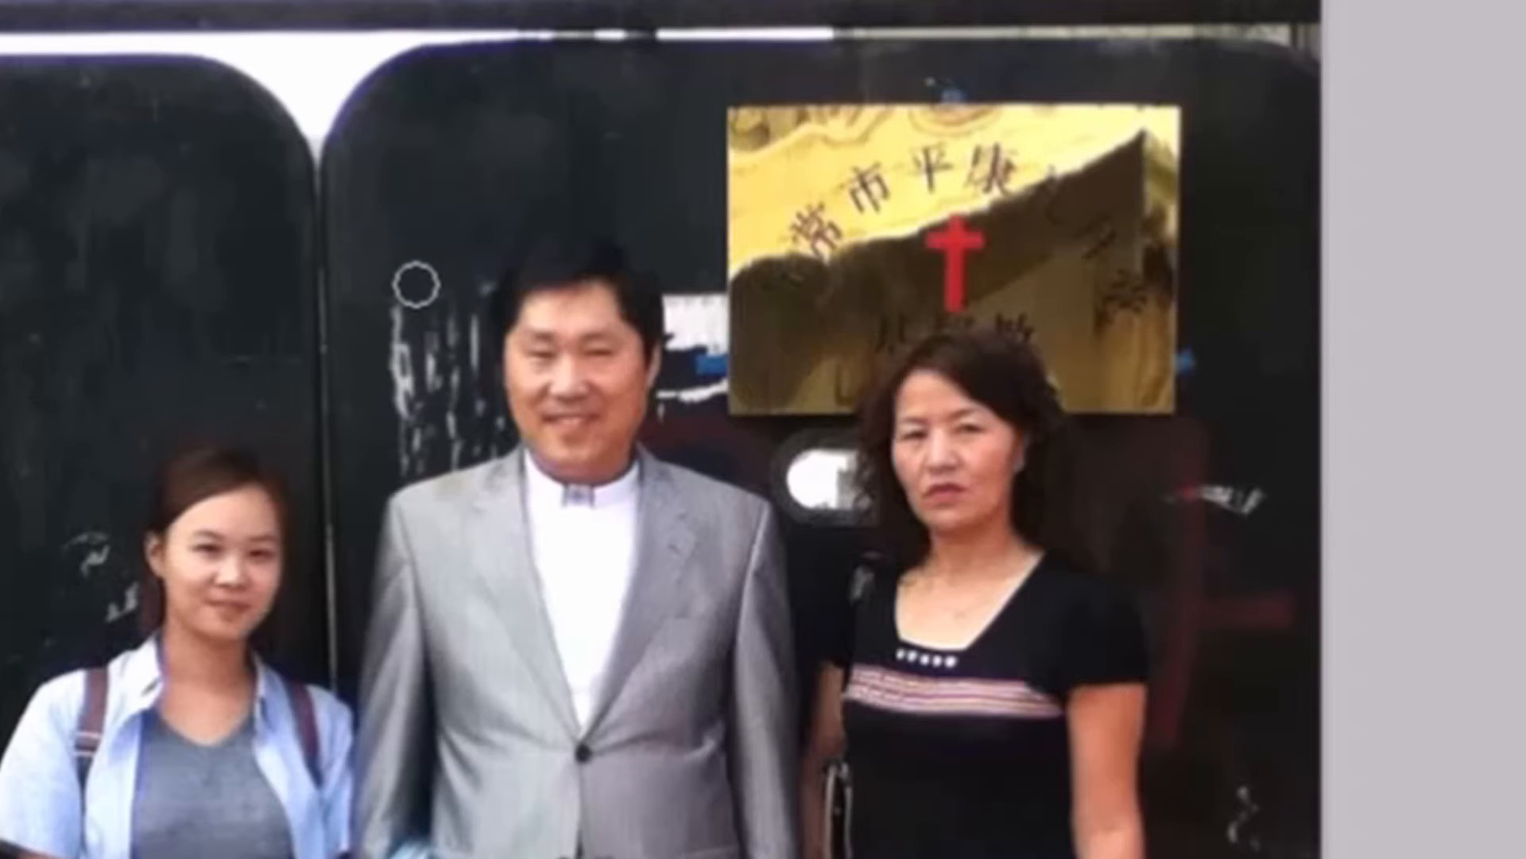
left_click(395, 301)
left_click(444, 288)
left_click(466, 281)
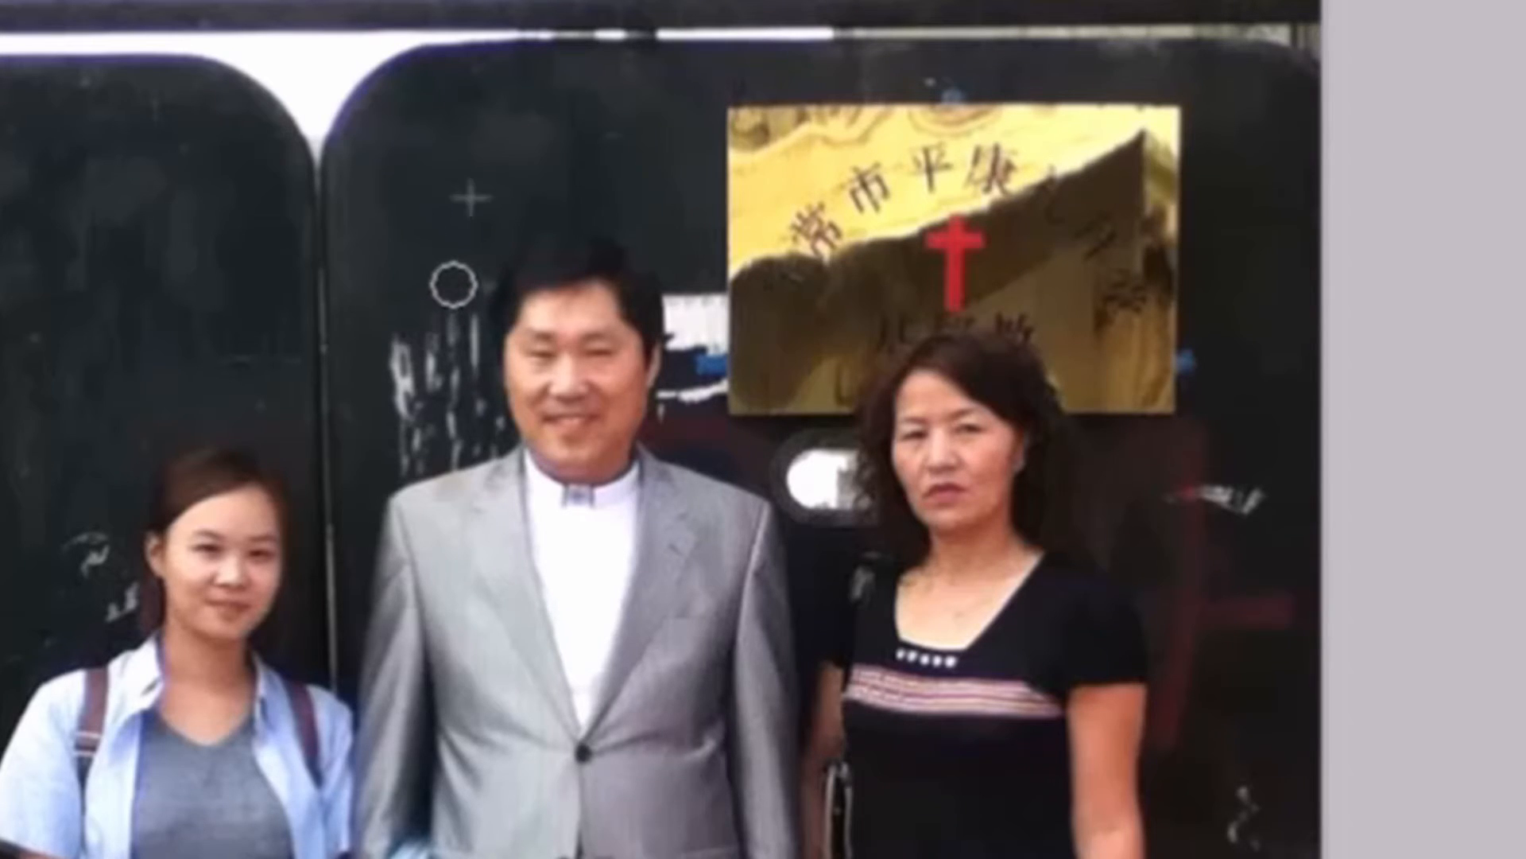
left_click(462, 312)
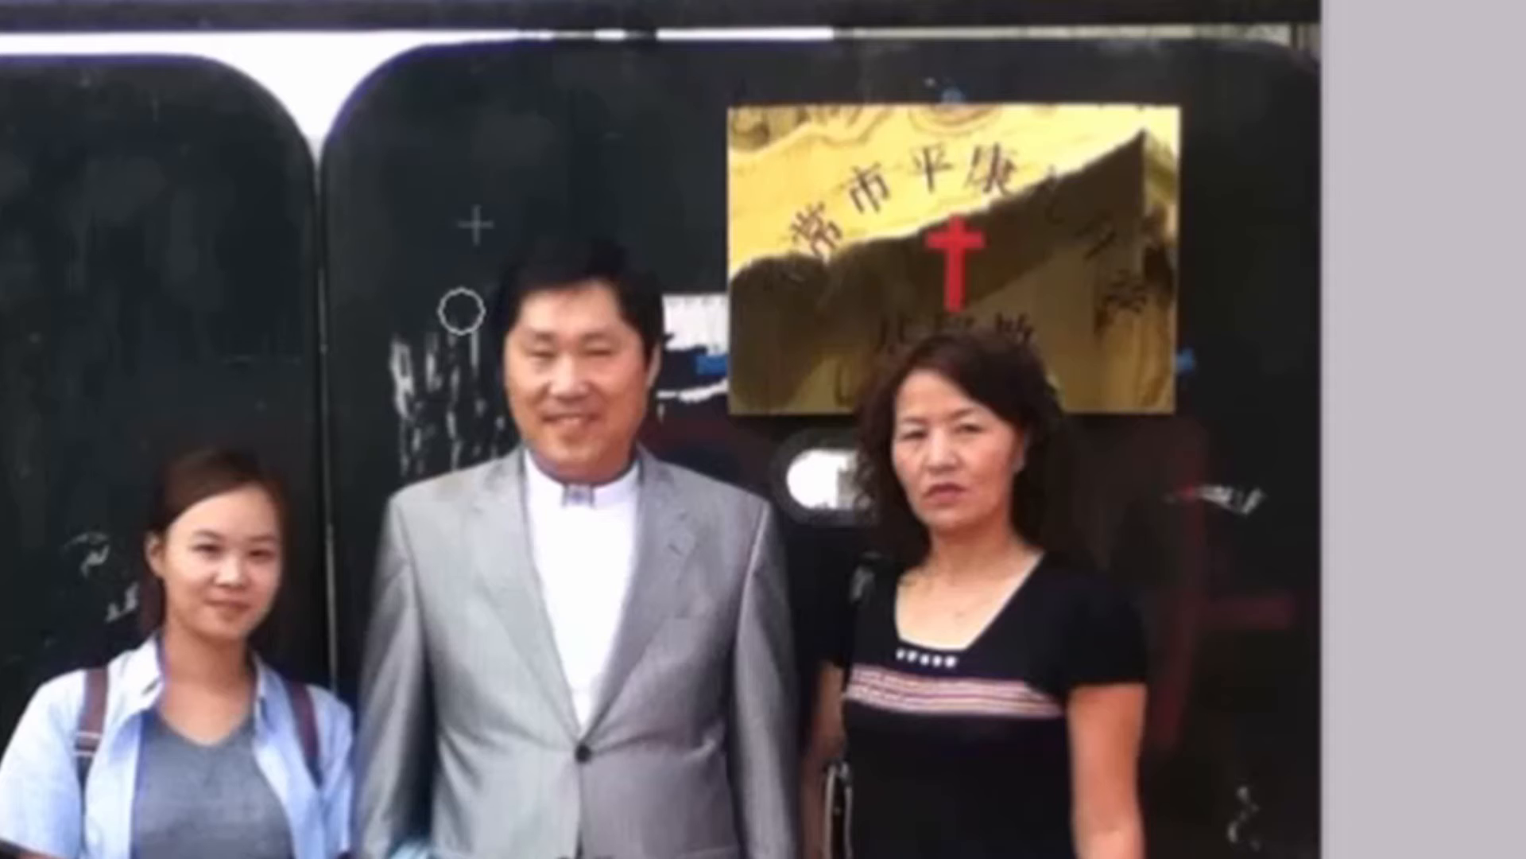
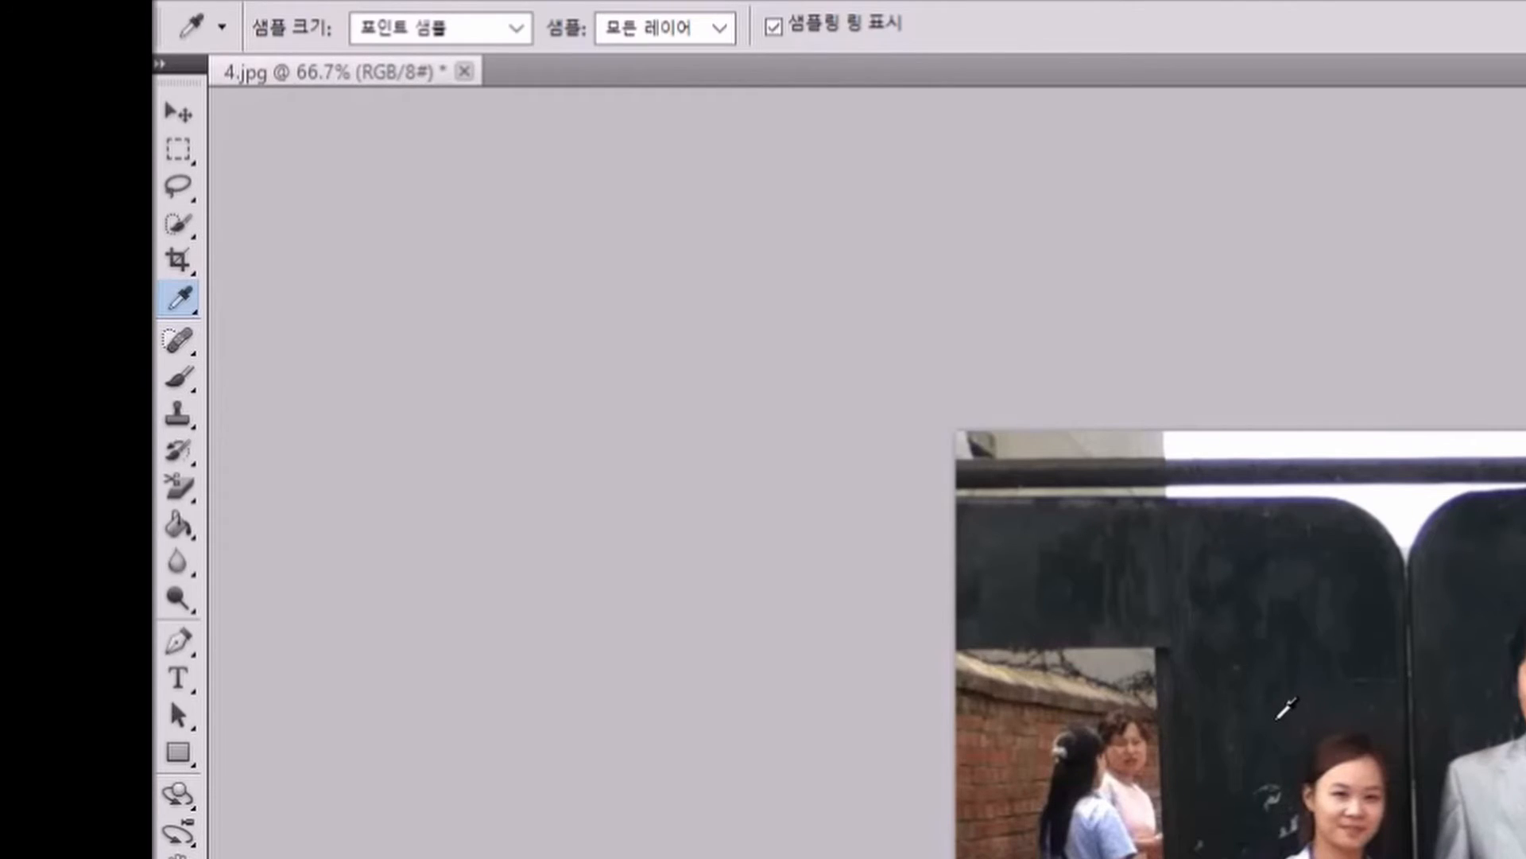
Step: Paint over the white scratches on the door beside the young woman's head with a soft round 36 px Brush
left_click(179, 380)
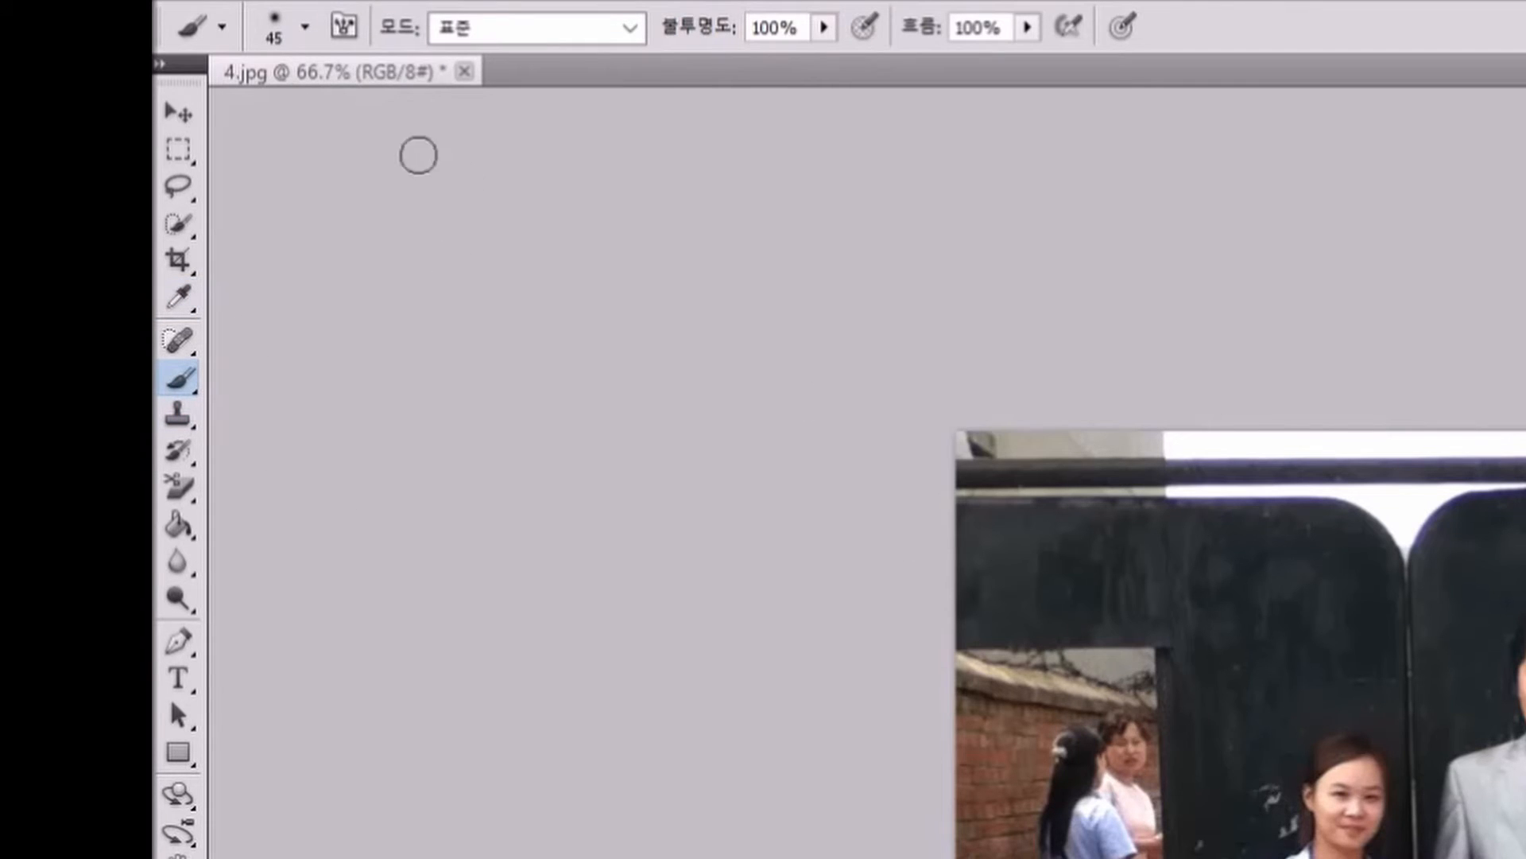
left_click(306, 27)
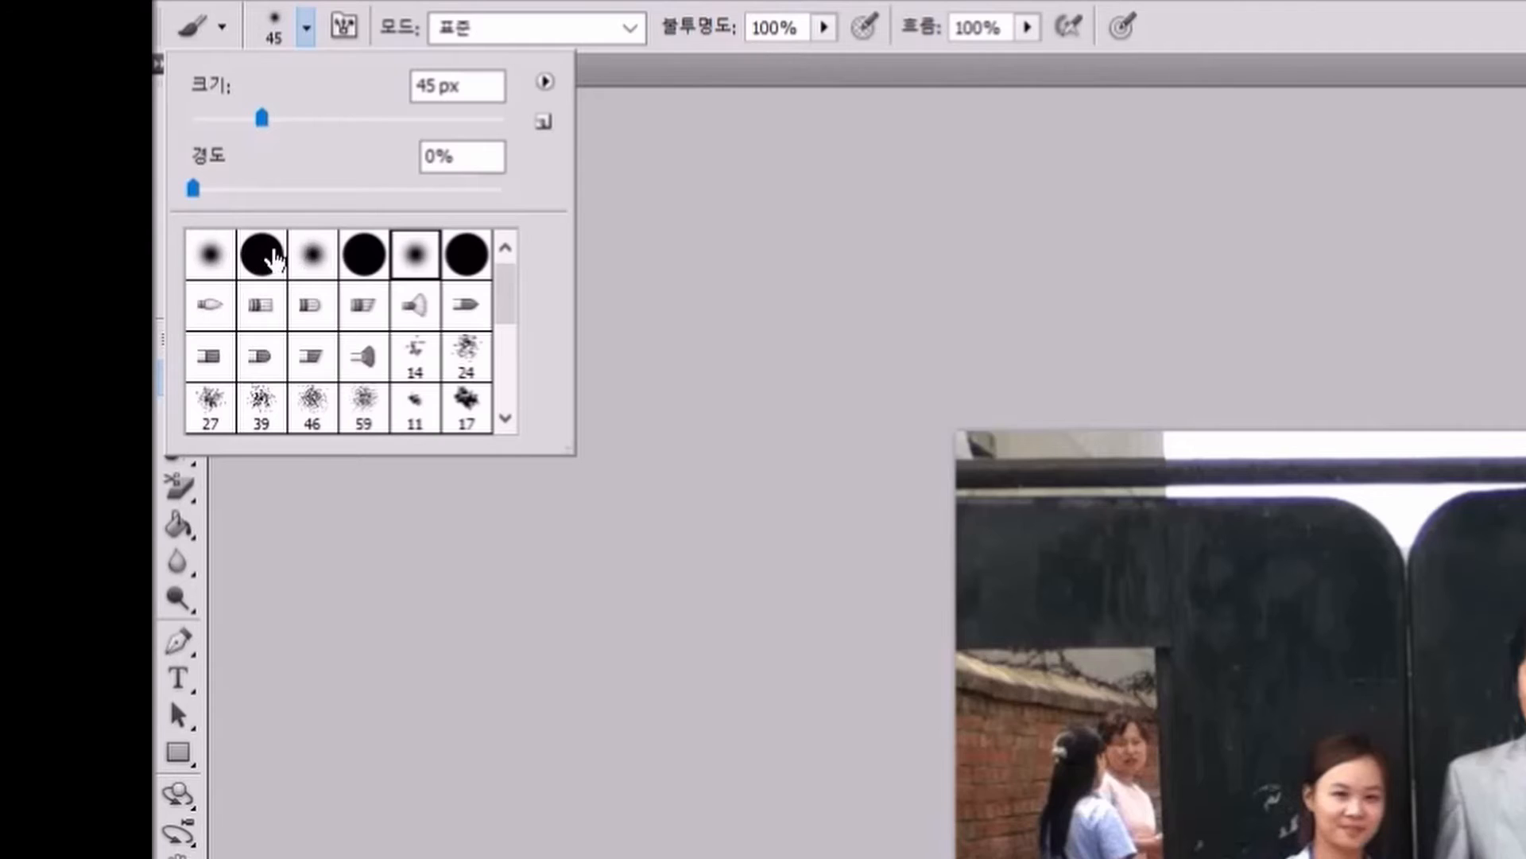
left_click(314, 256)
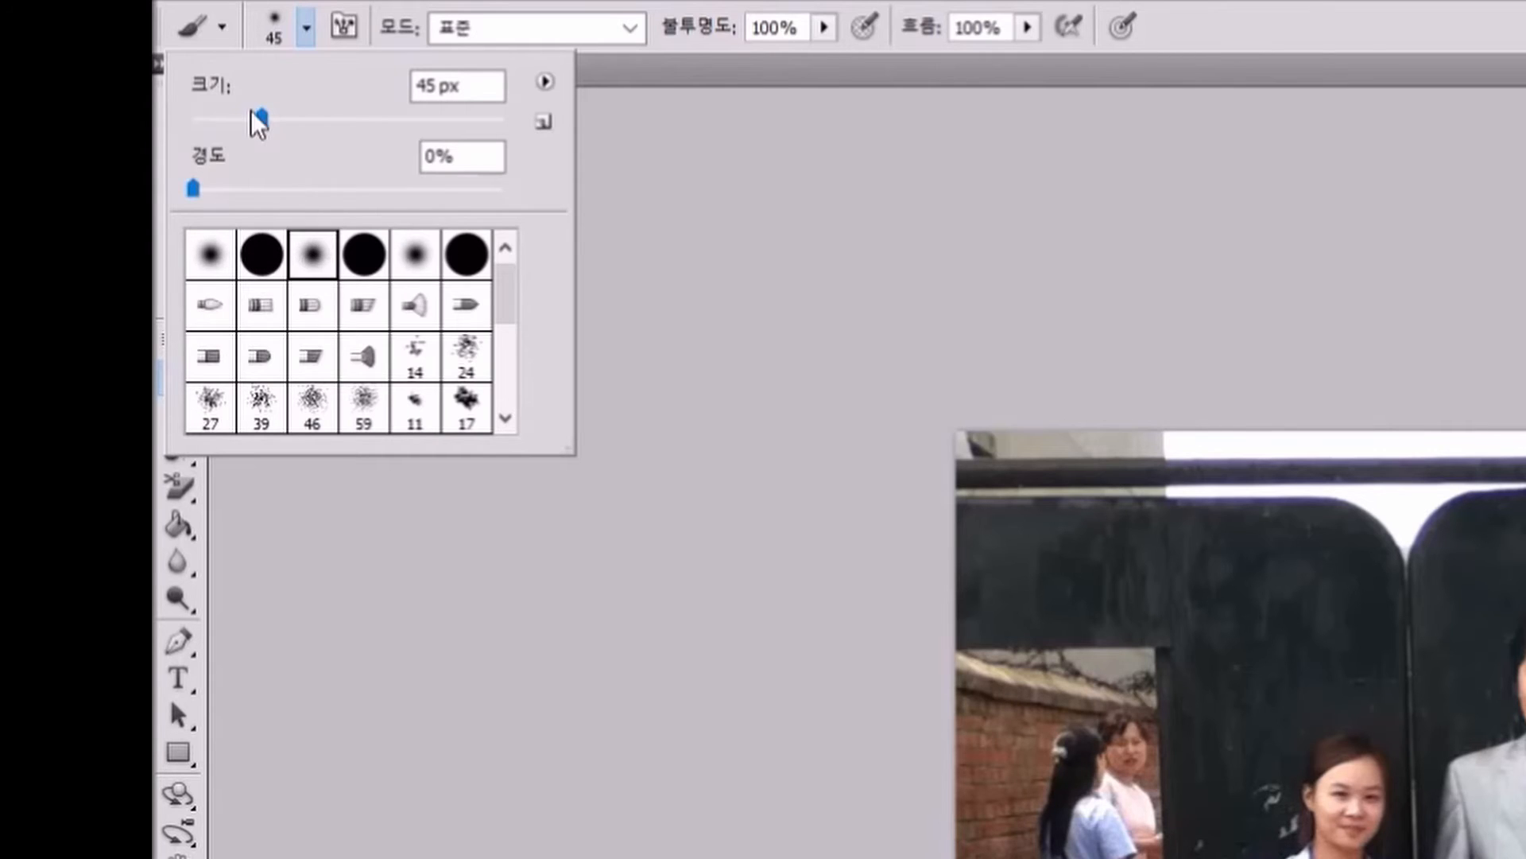
left_click_drag(261, 118, 247, 121)
left_click(1258, 744)
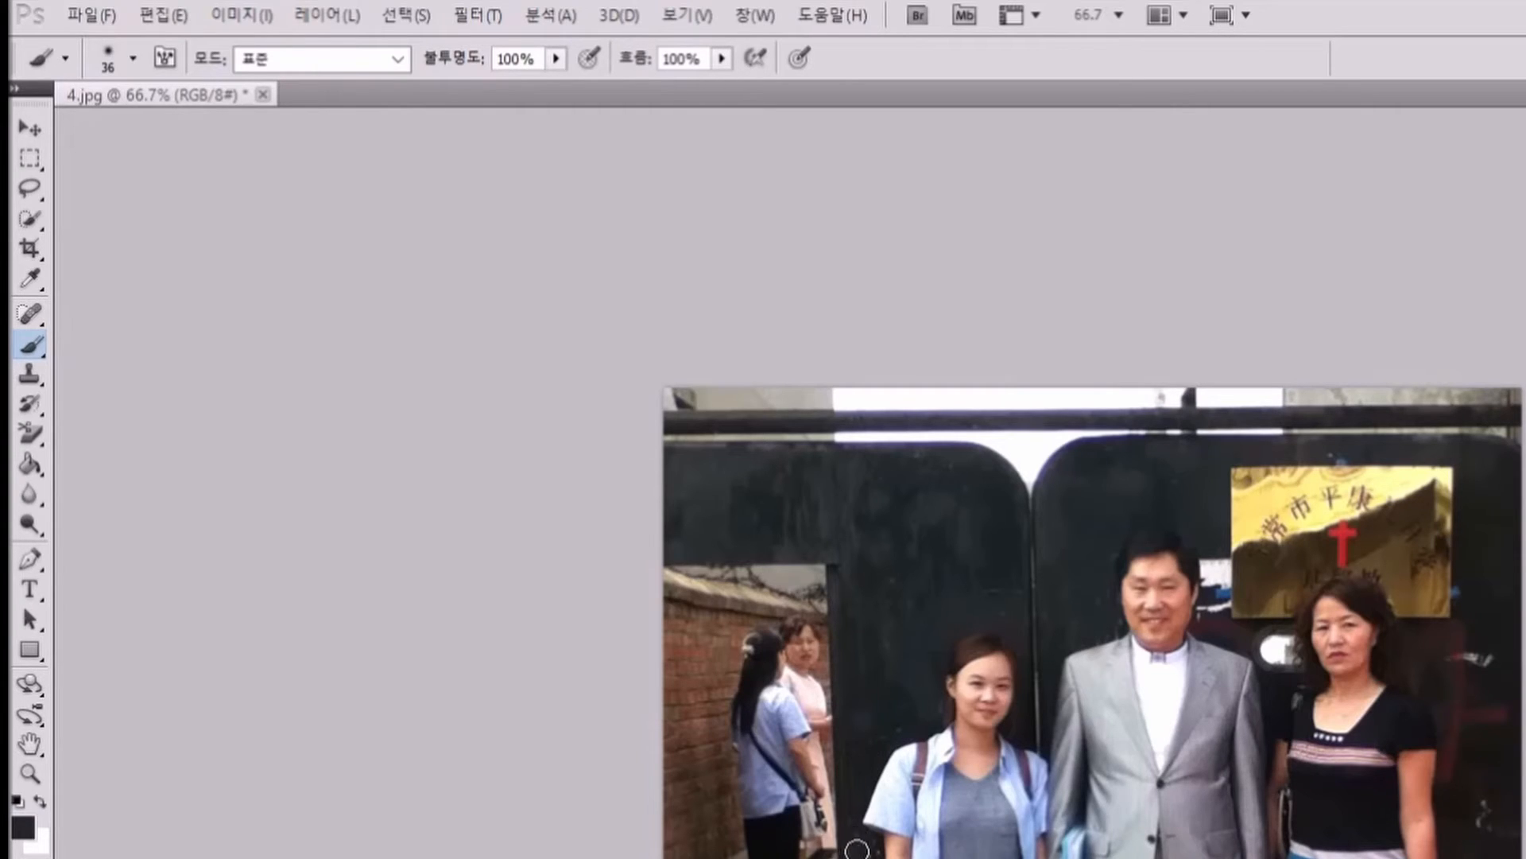
Step: Sample the dark door colour beside the gold plaque and brush it over the marks on the door next to the woman in black
left_click(31, 279)
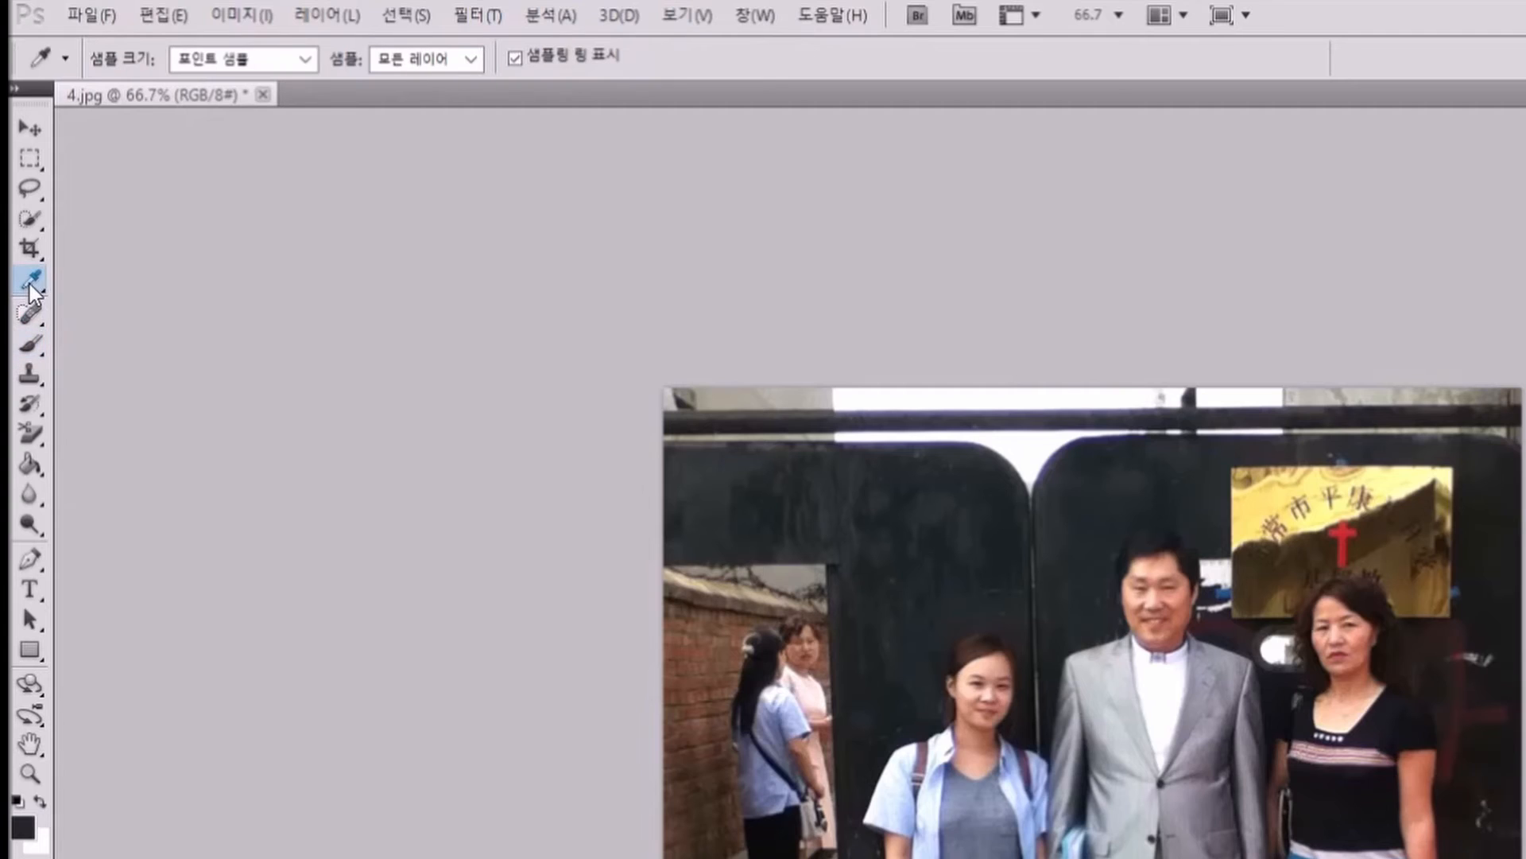
left_click(1491, 618)
left_click(1491, 618)
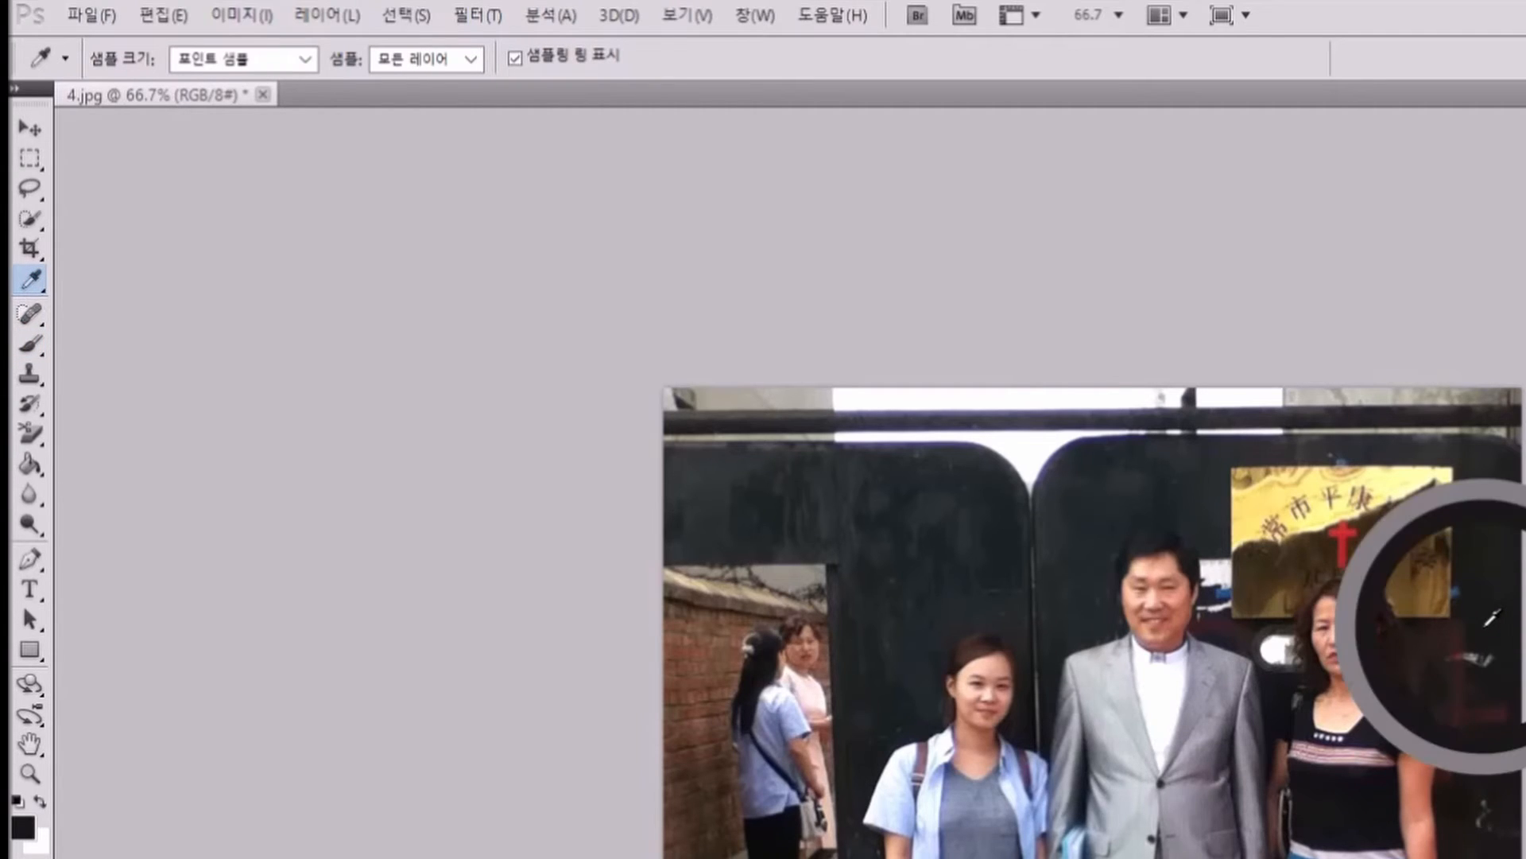
left_click(32, 347)
mouse_move(1482, 661)
left_mouse_down()
mouse_move(1482, 701)
mouse_move(1497, 686)
mouse_move(1497, 706)
mouse_move(1495, 653)
mouse_move(1498, 699)
mouse_move(1472, 704)
mouse_move(1452, 763)
mouse_move(1492, 728)
mouse_move(1460, 673)
mouse_move(1465, 591)
mouse_move(1455, 709)
mouse_move(1476, 736)
mouse_move(1469, 817)
mouse_move(1488, 777)
mouse_move(1478, 856)
left_mouse_up()
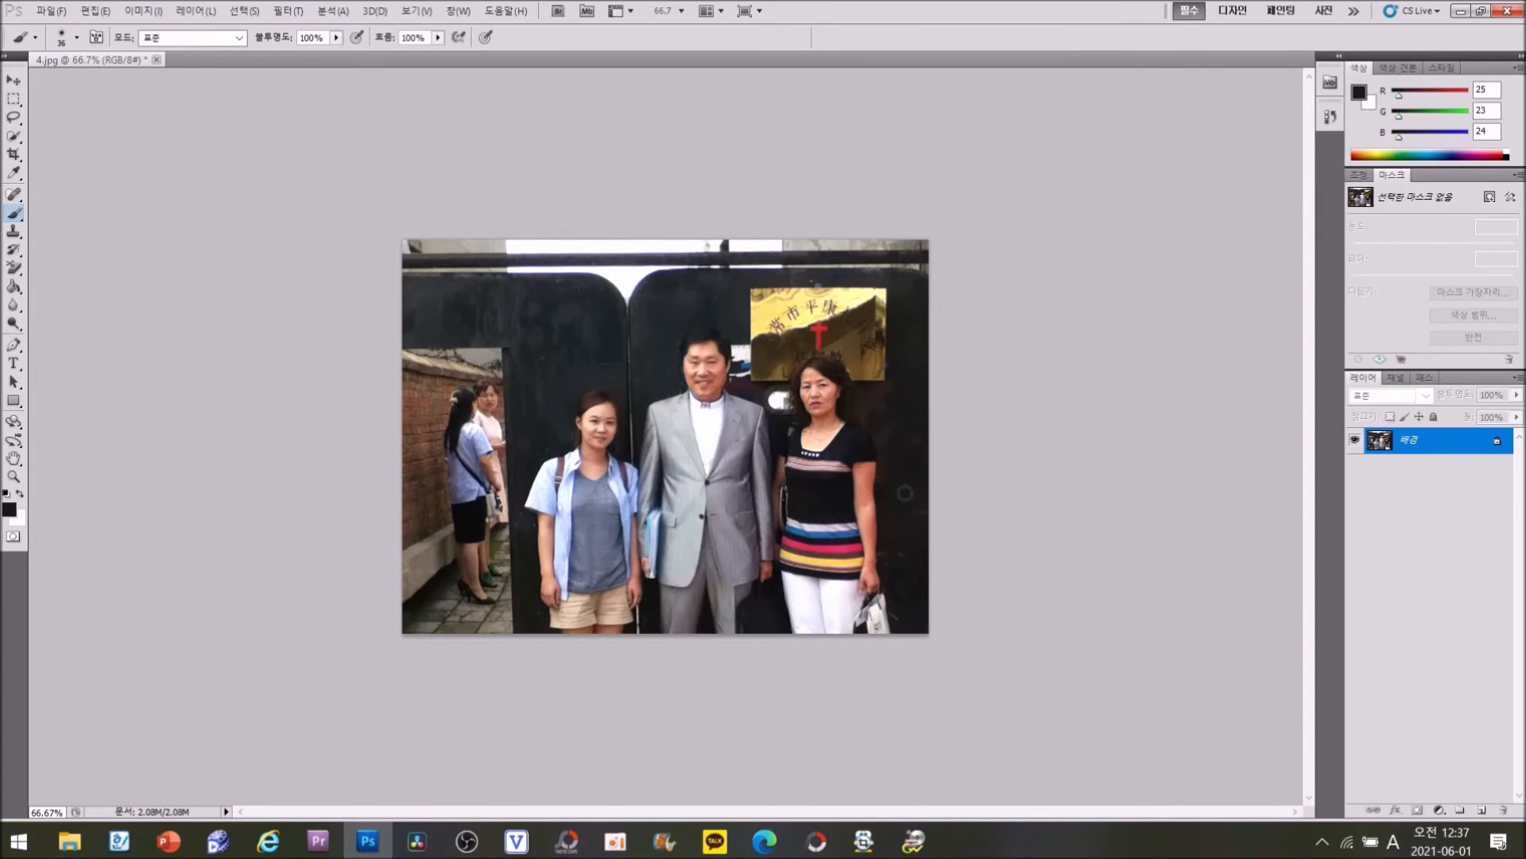
Step: Save the retouched photo under the new name 4-1.jpg as a JPEG of medium quality
left_click(195, 10)
left_click(42, 9)
left_click(44, 14)
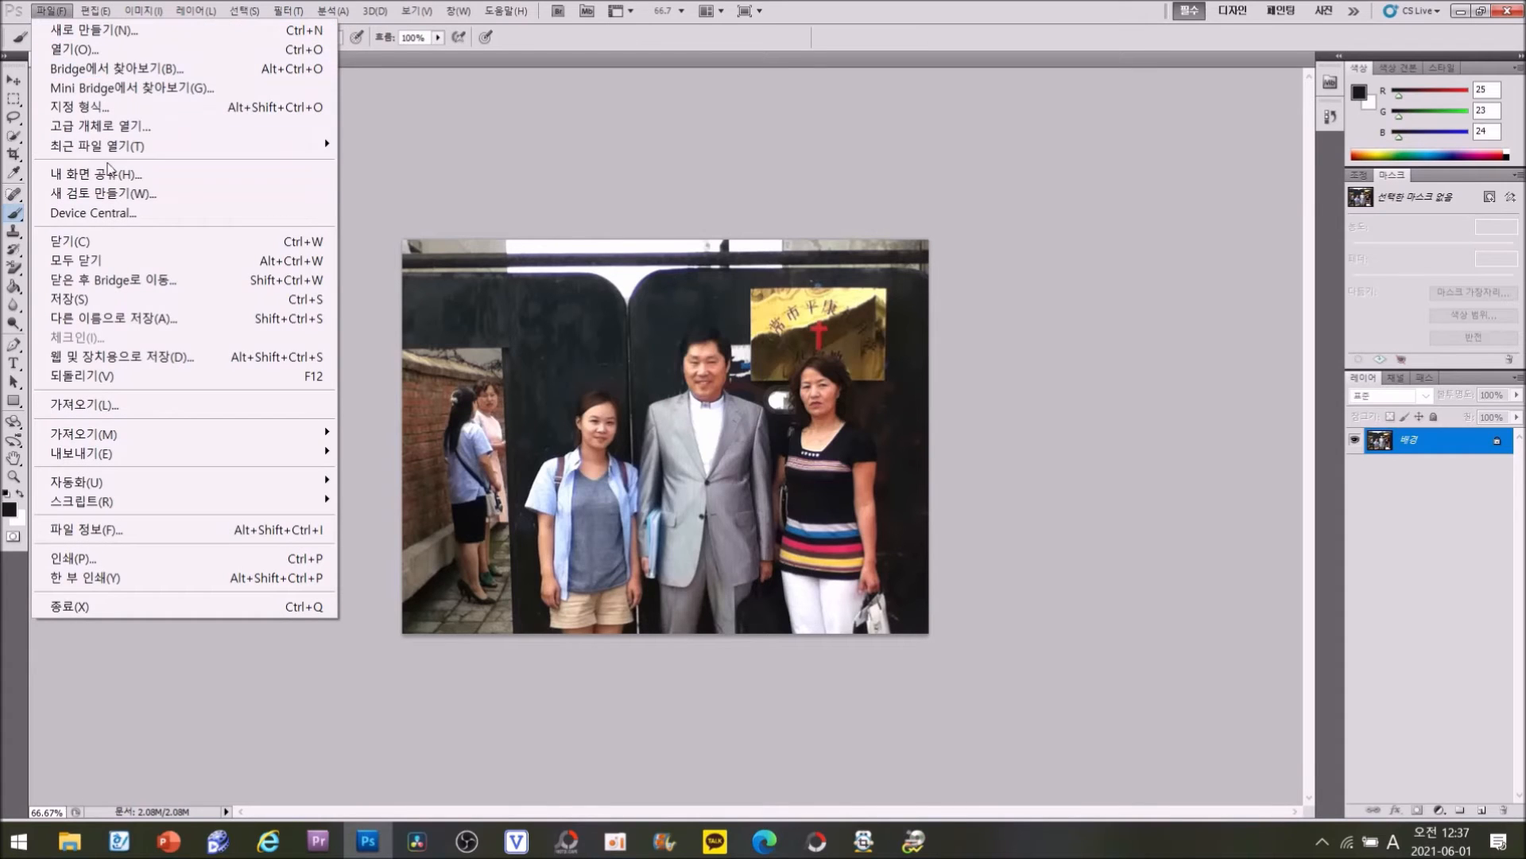
left_click(151, 320)
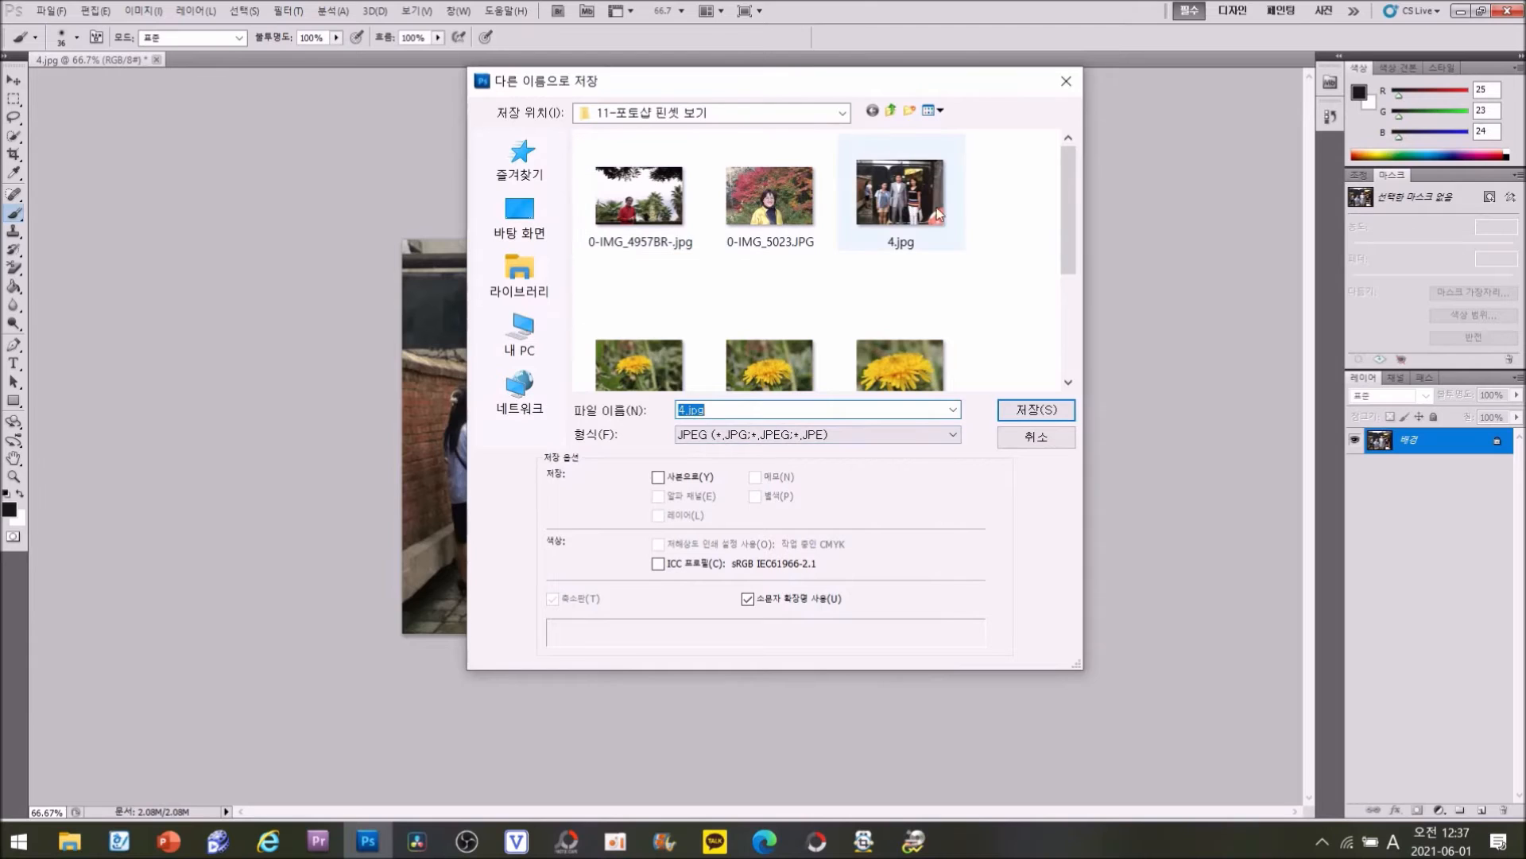
left_click(683, 411)
type("-1")
left_click(1035, 411)
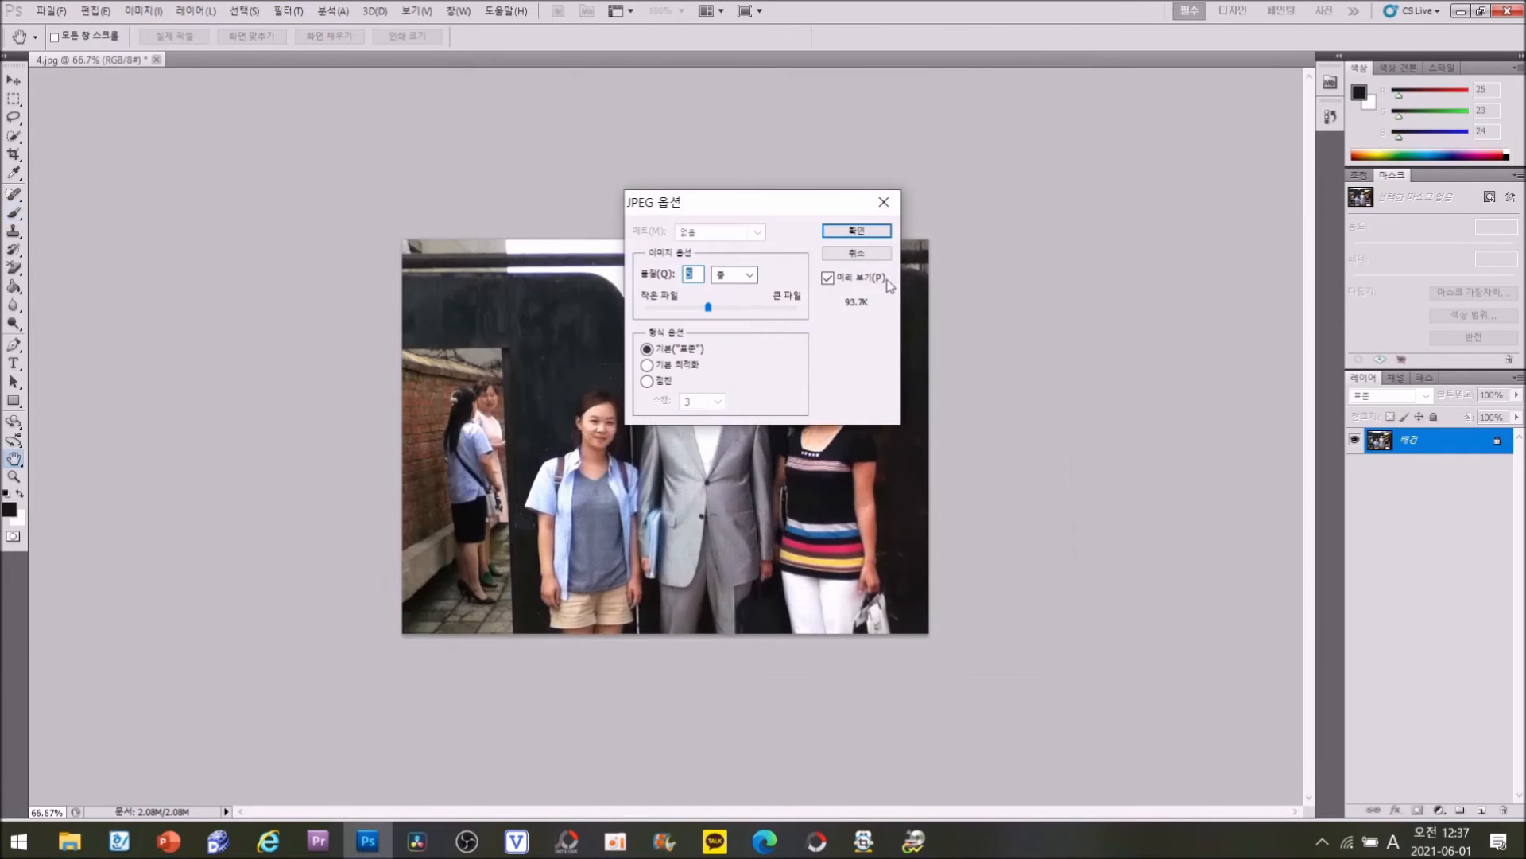
left_click(856, 231)
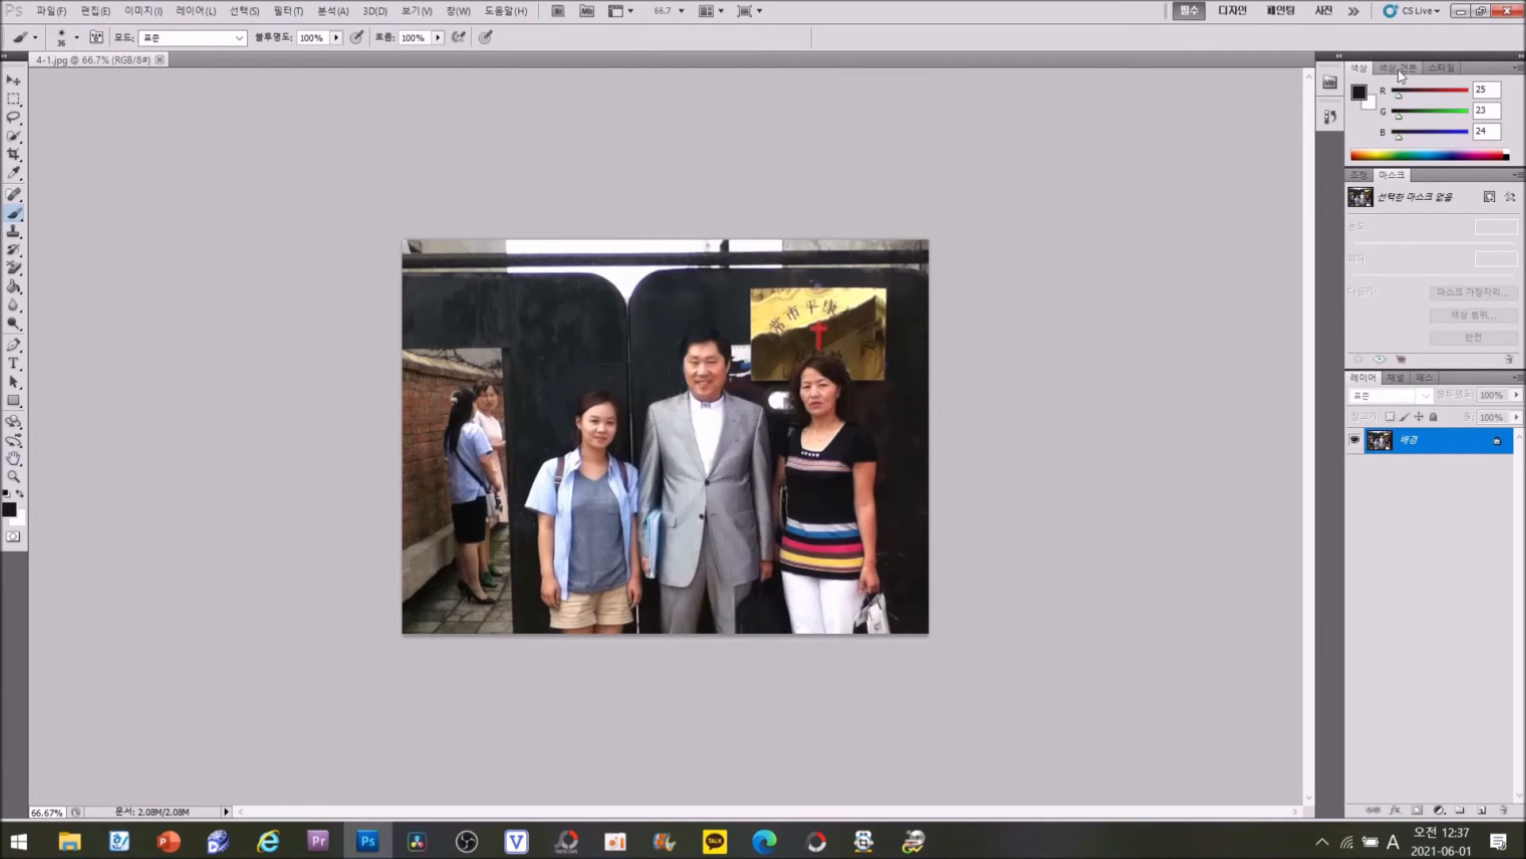
Step: Switch to File Explorer, open the folder 11-포토샵 핀셋 보기 on drive D and compare 4.jpg with 4-1.jpg
left_click(1460, 11)
left_click(219, 597)
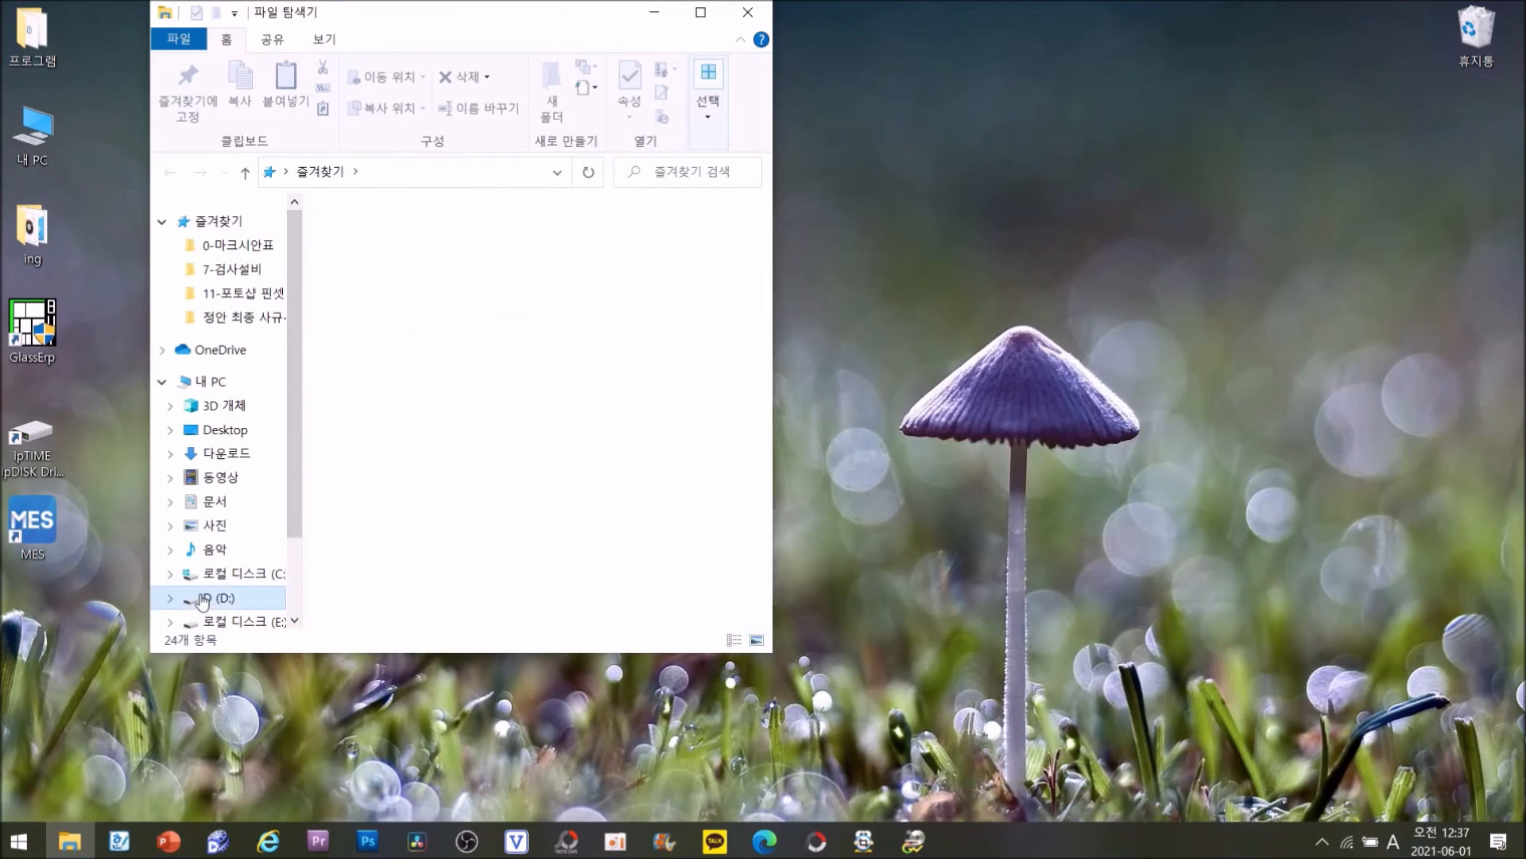
left_click(689, 398)
double_click(689, 398)
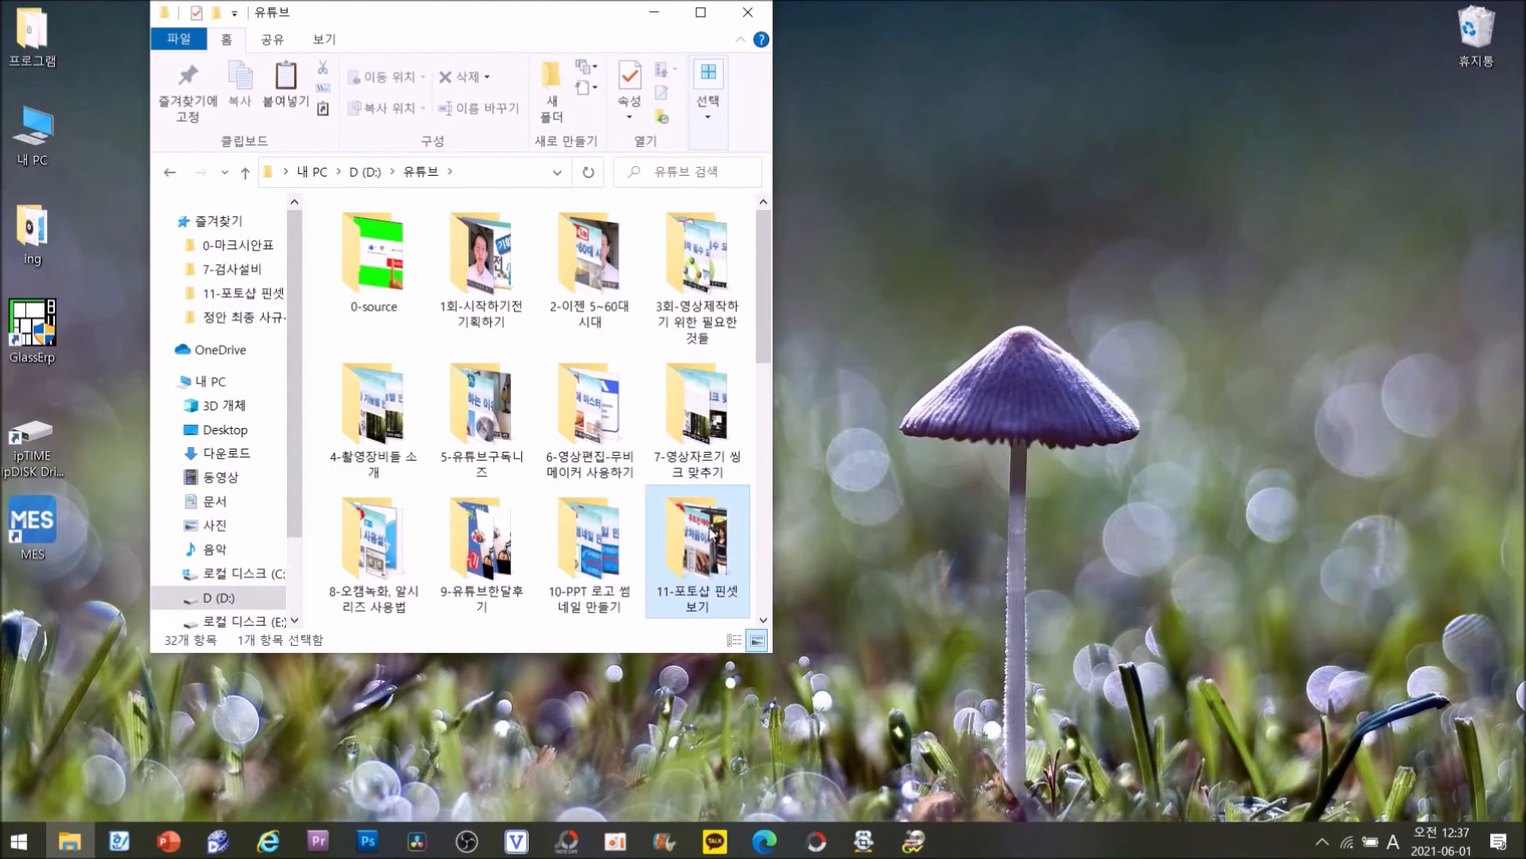
double_click(699, 532)
left_click(700, 12)
left_click(429, 255)
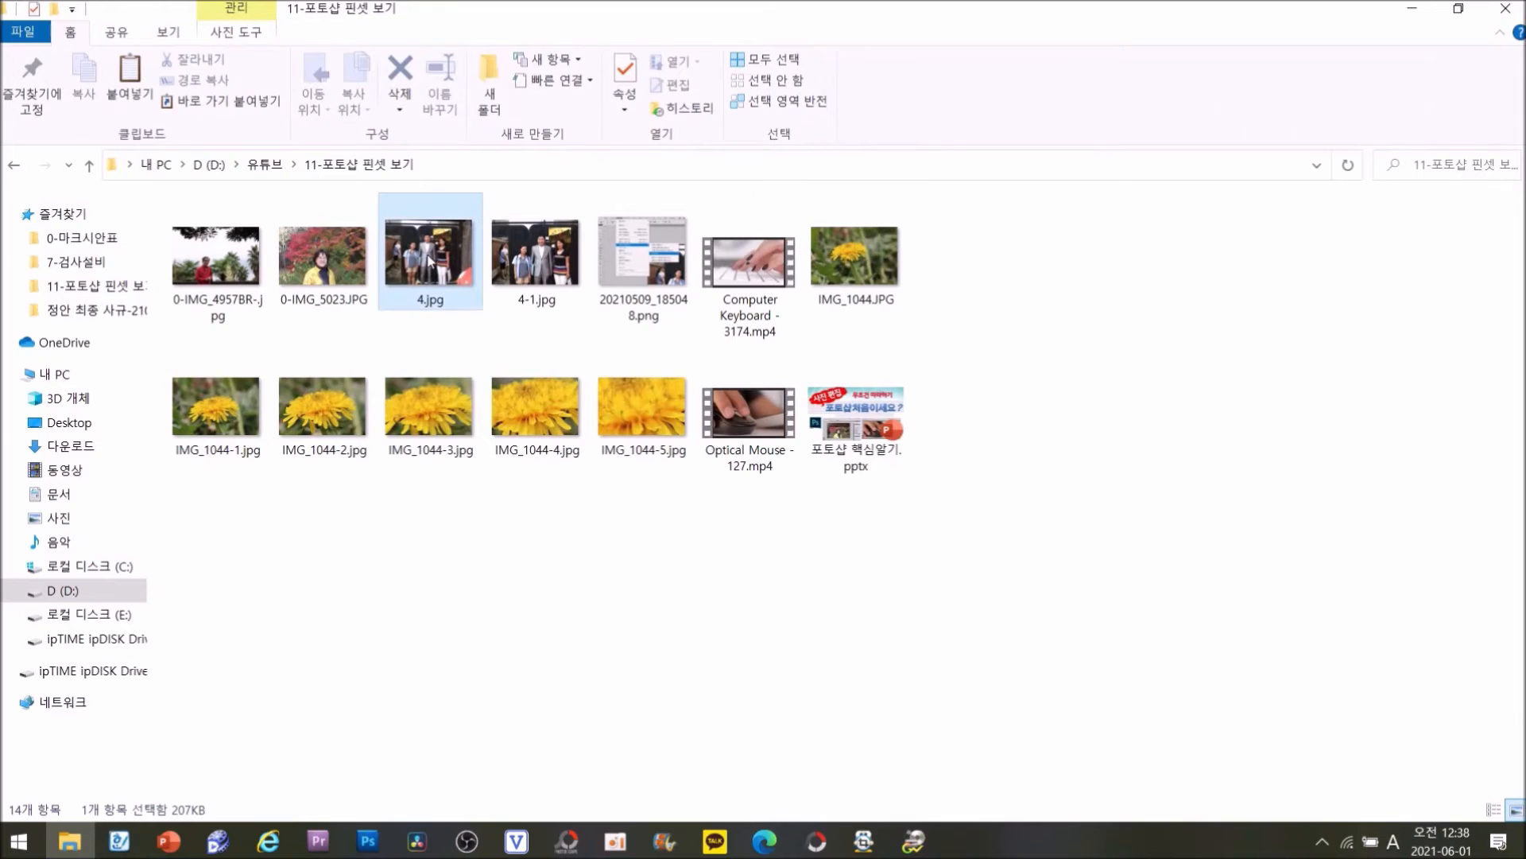
left_click(546, 266)
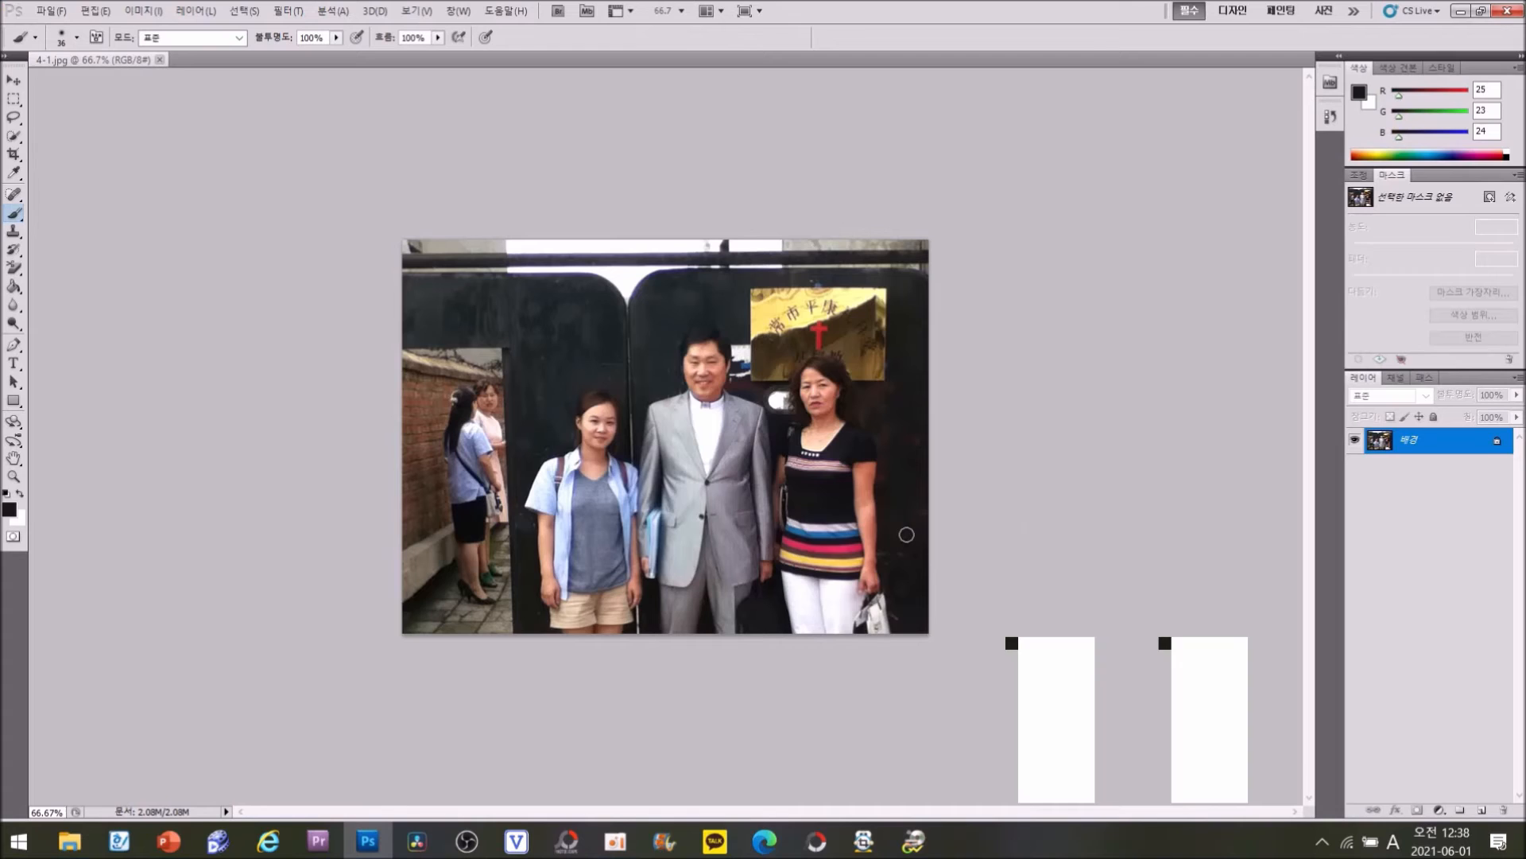
left_click(14, 153)
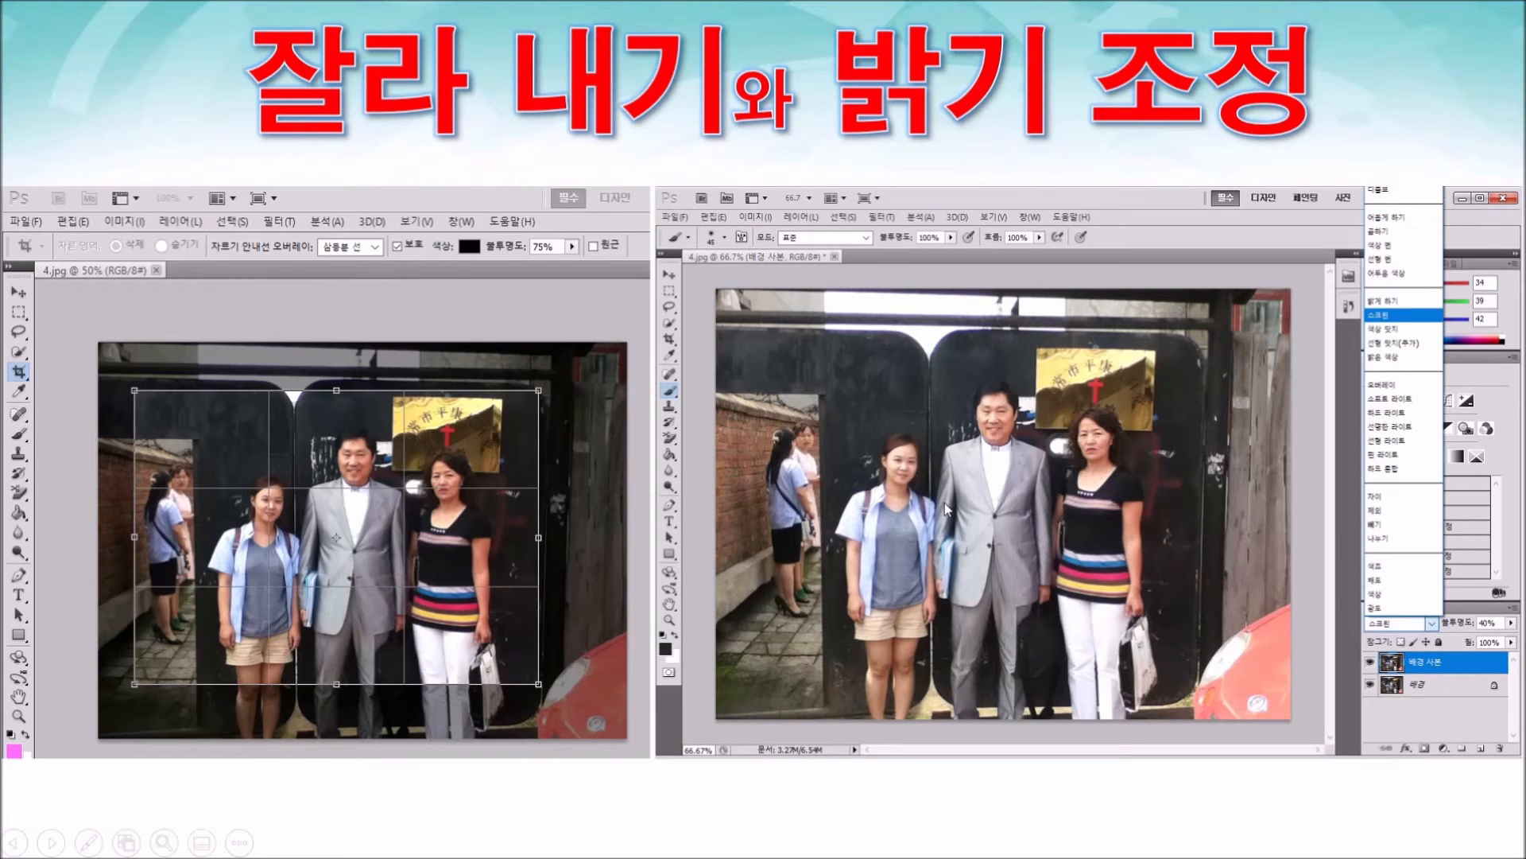
left_click_drag(374, 266, 818, 497)
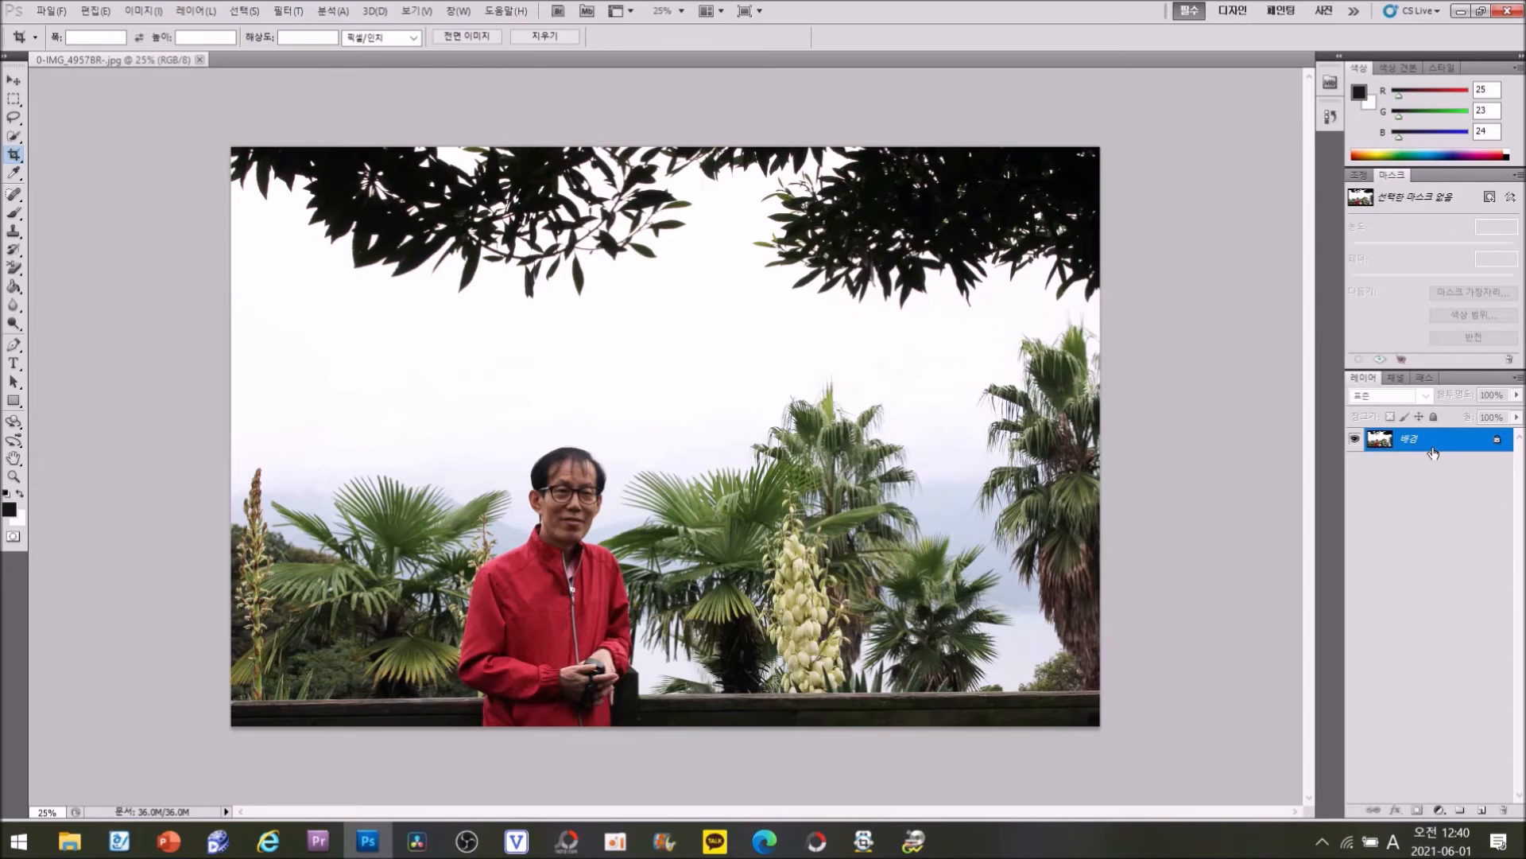
Step: Duplicate the background layer and set the copy's blend mode to Screen (스크린) to brighten the photo
left_click_drag(1428, 448, 1483, 810)
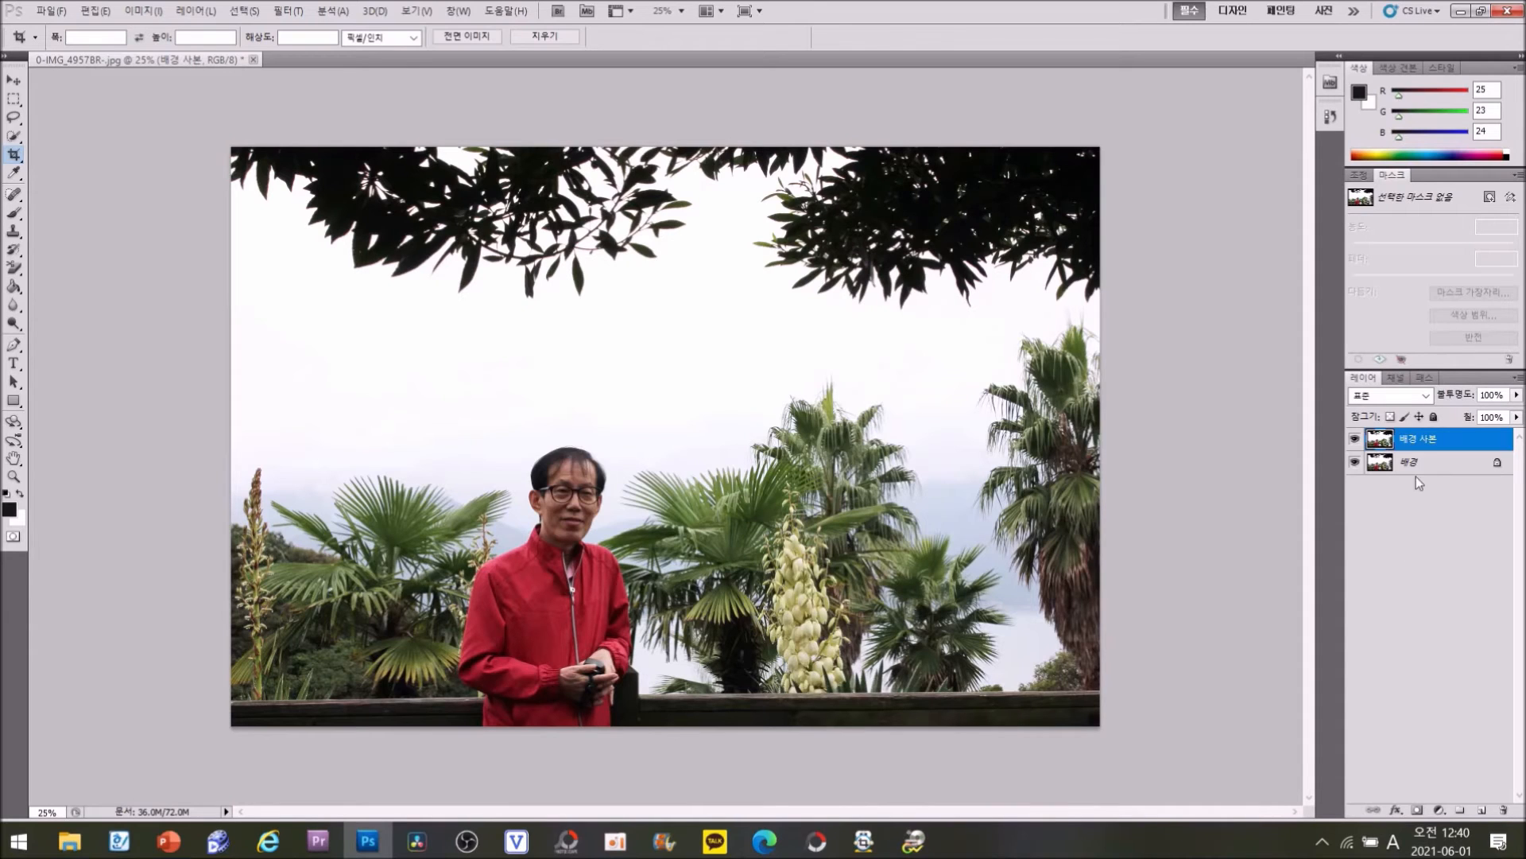
left_click(1427, 396)
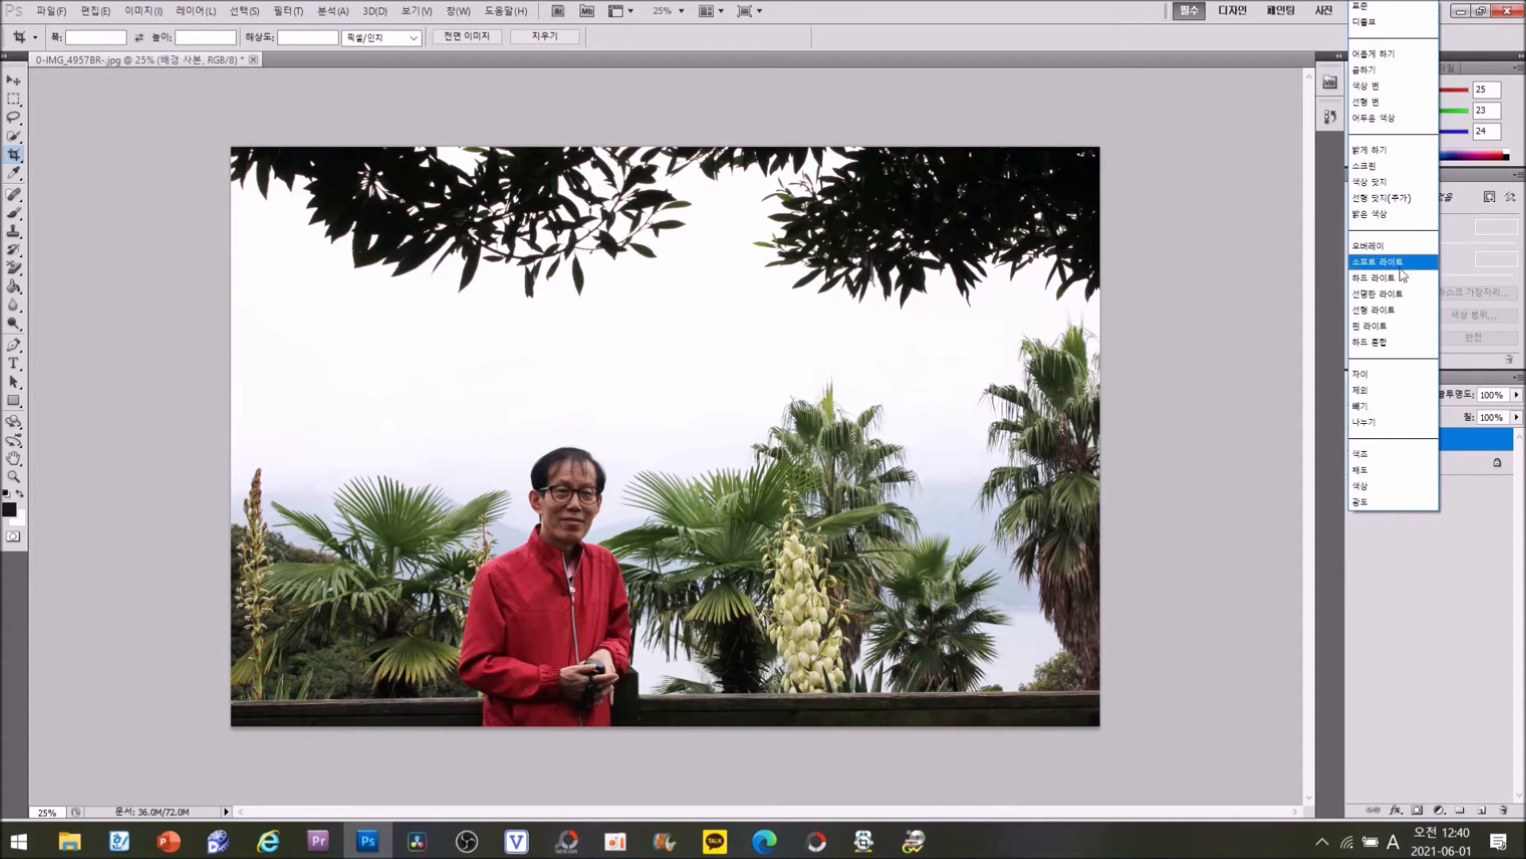
left_click(1365, 167)
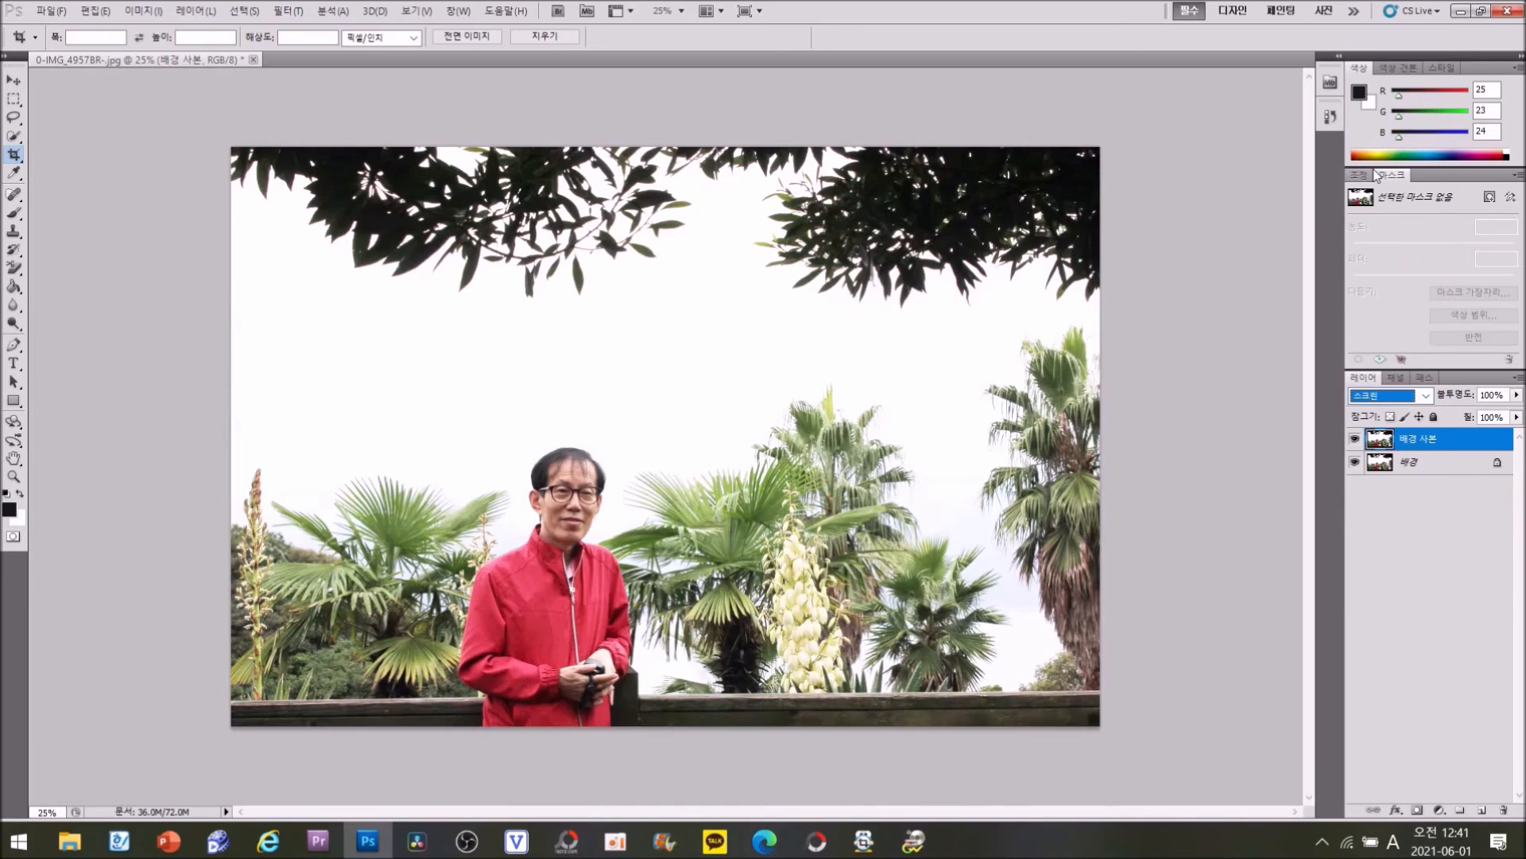
Step: Try different opacities for the Screen layer between 0% and 100% and settle on 82%
left_click(1517, 395)
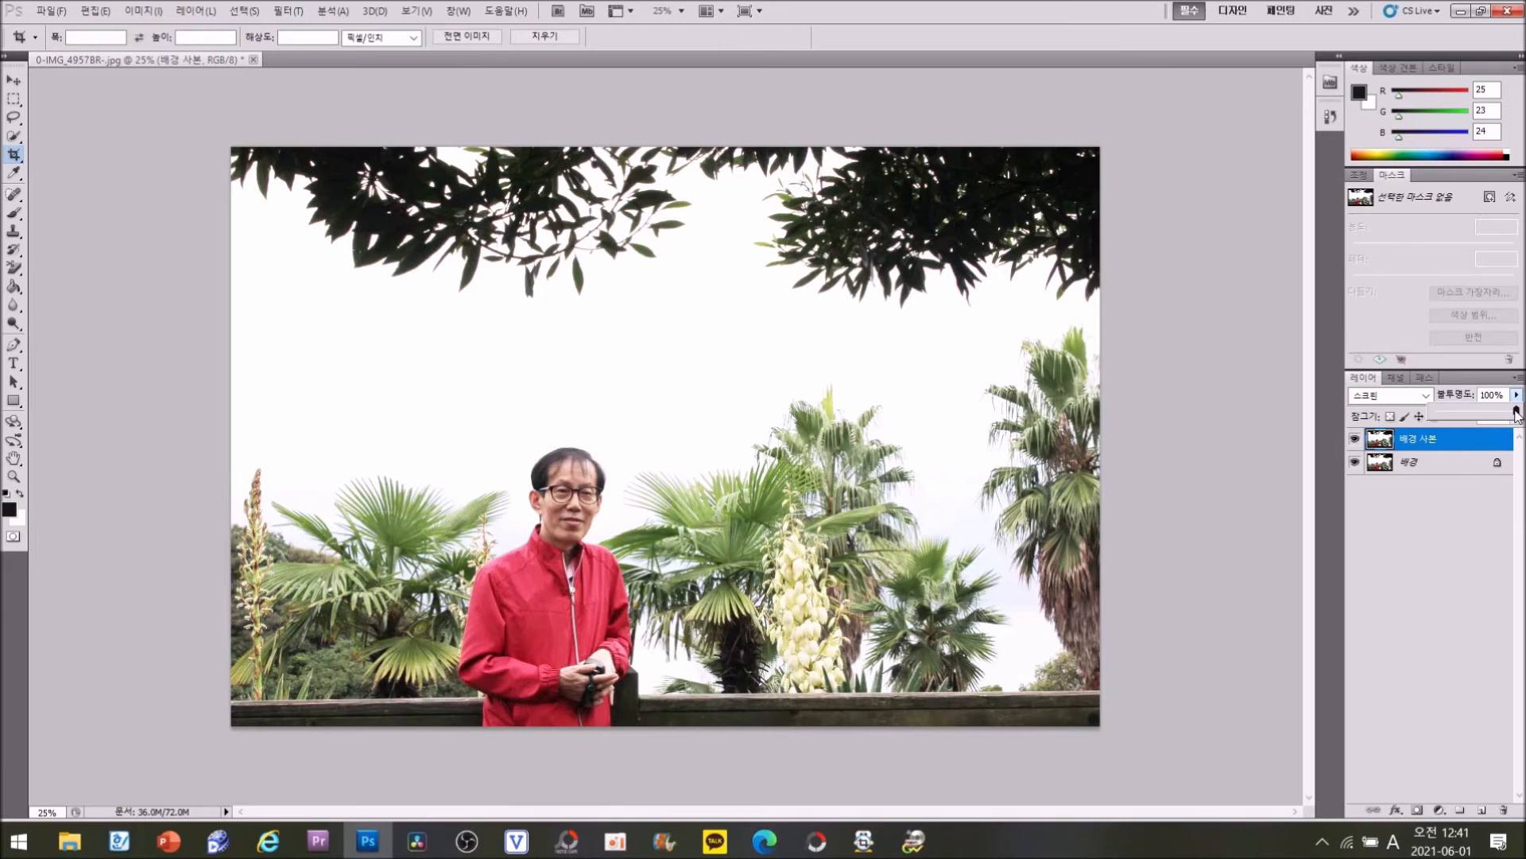
left_click_drag(1517, 416, 1427, 429)
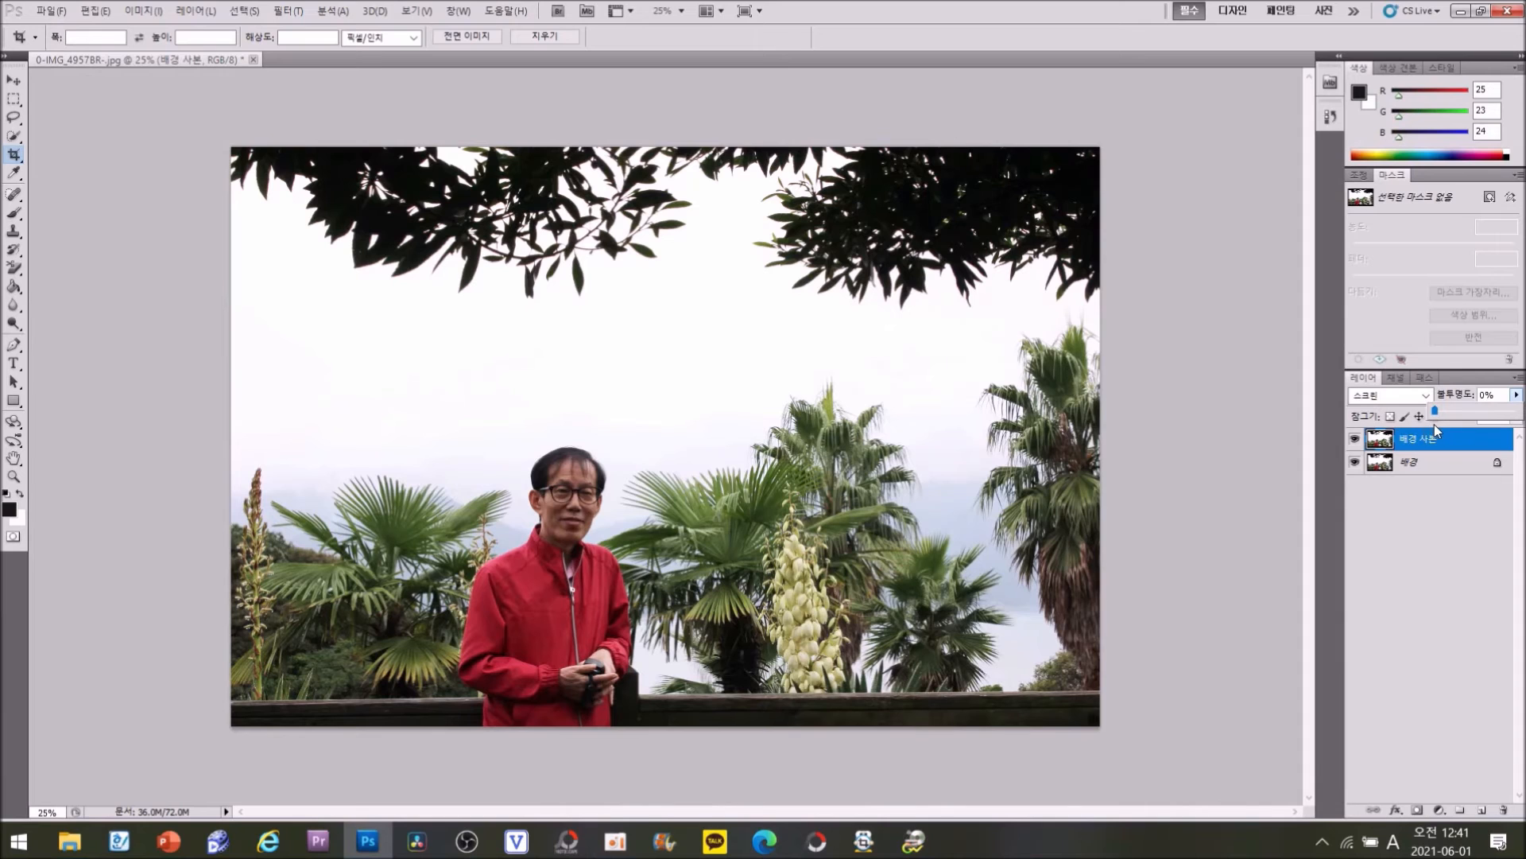
left_click_drag(1455, 418, 1511, 421)
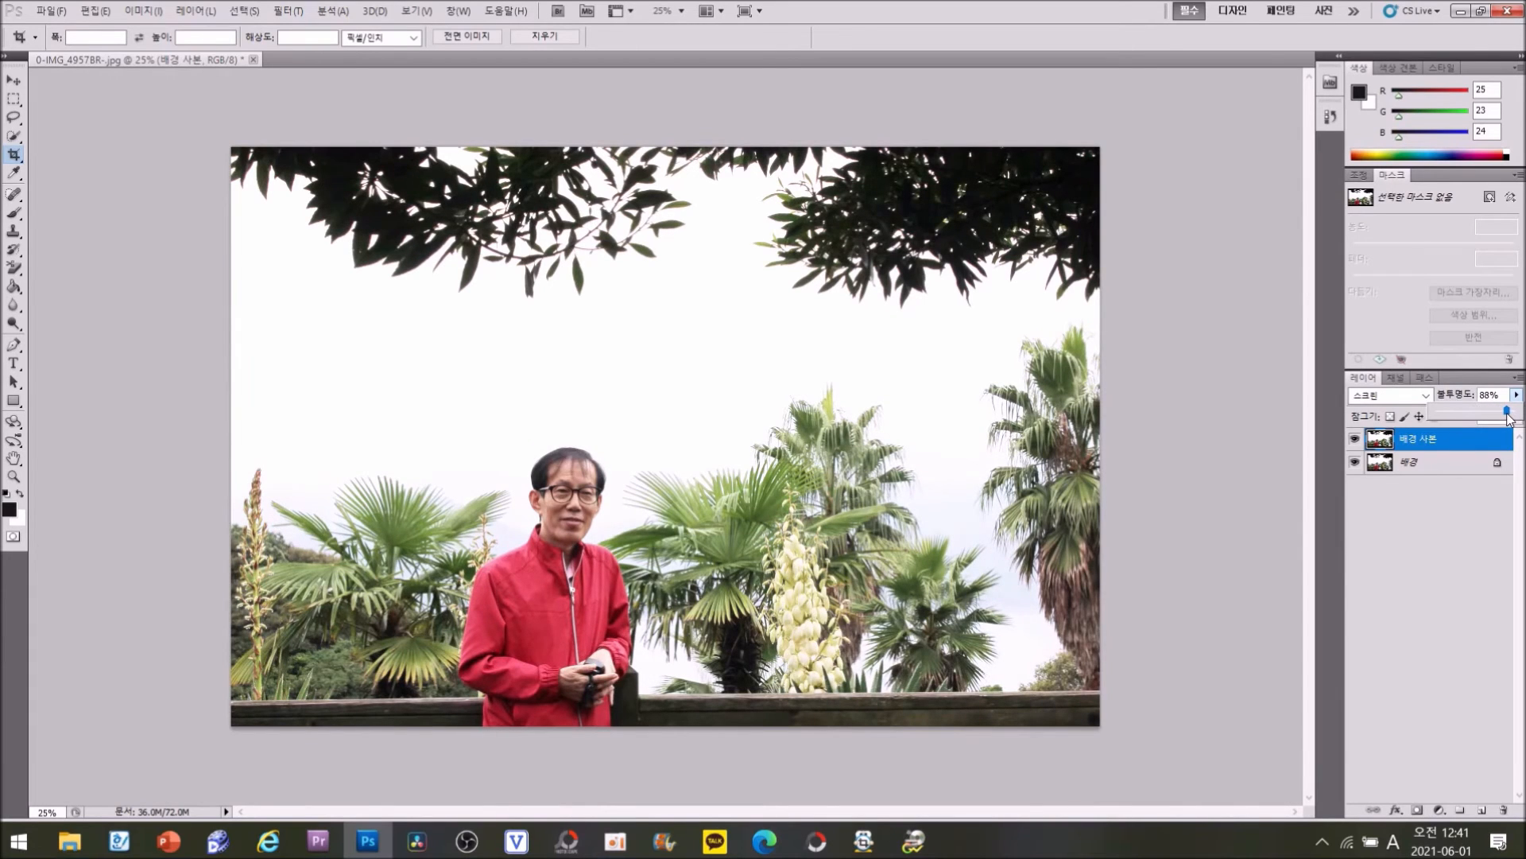
left_click_drag(1505, 417, 1422, 435)
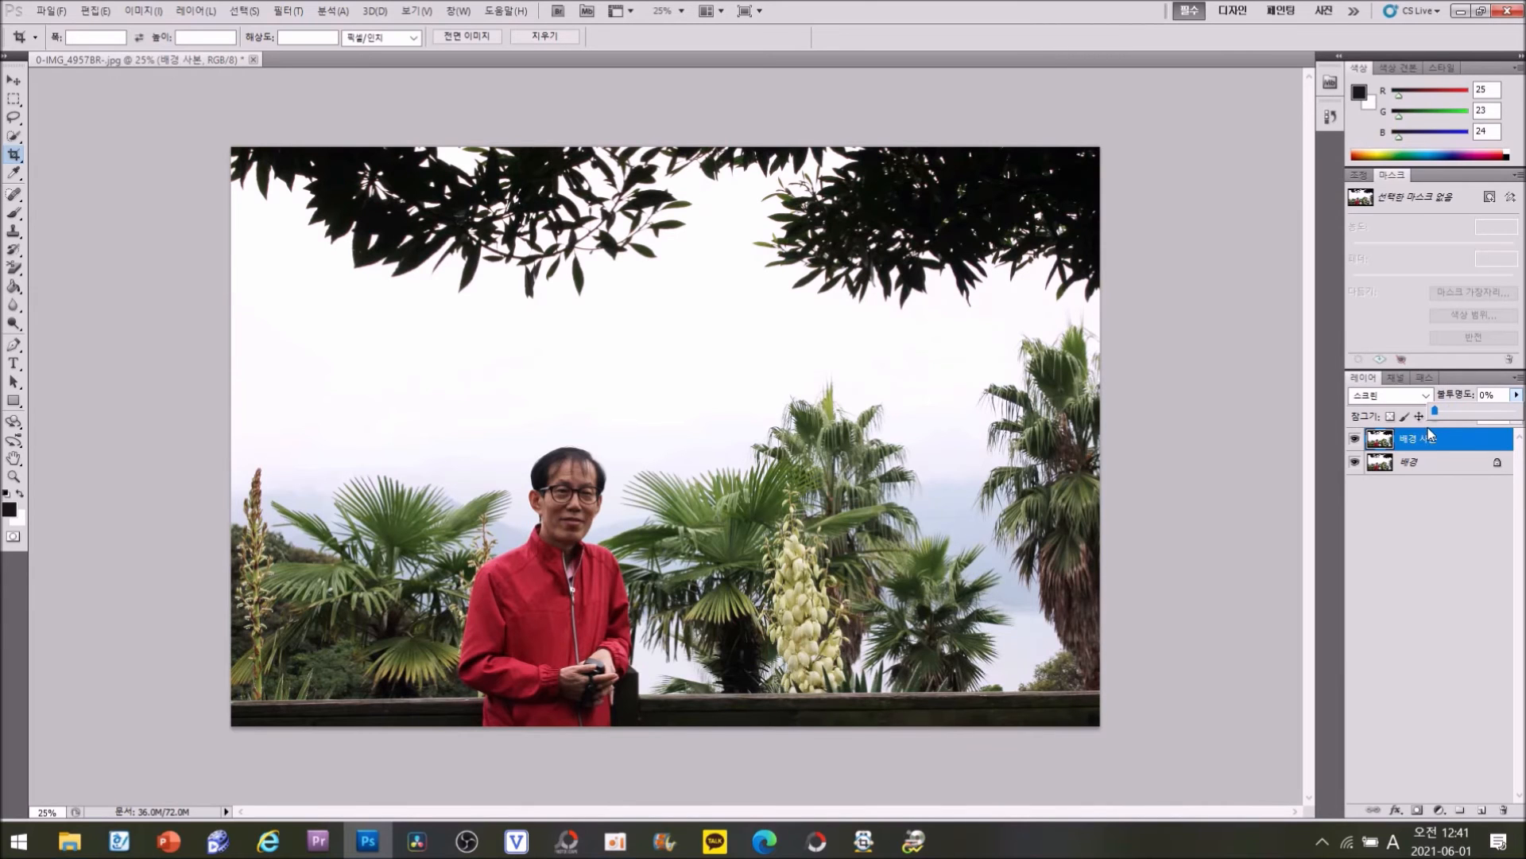
left_click_drag(1444, 425, 1482, 425)
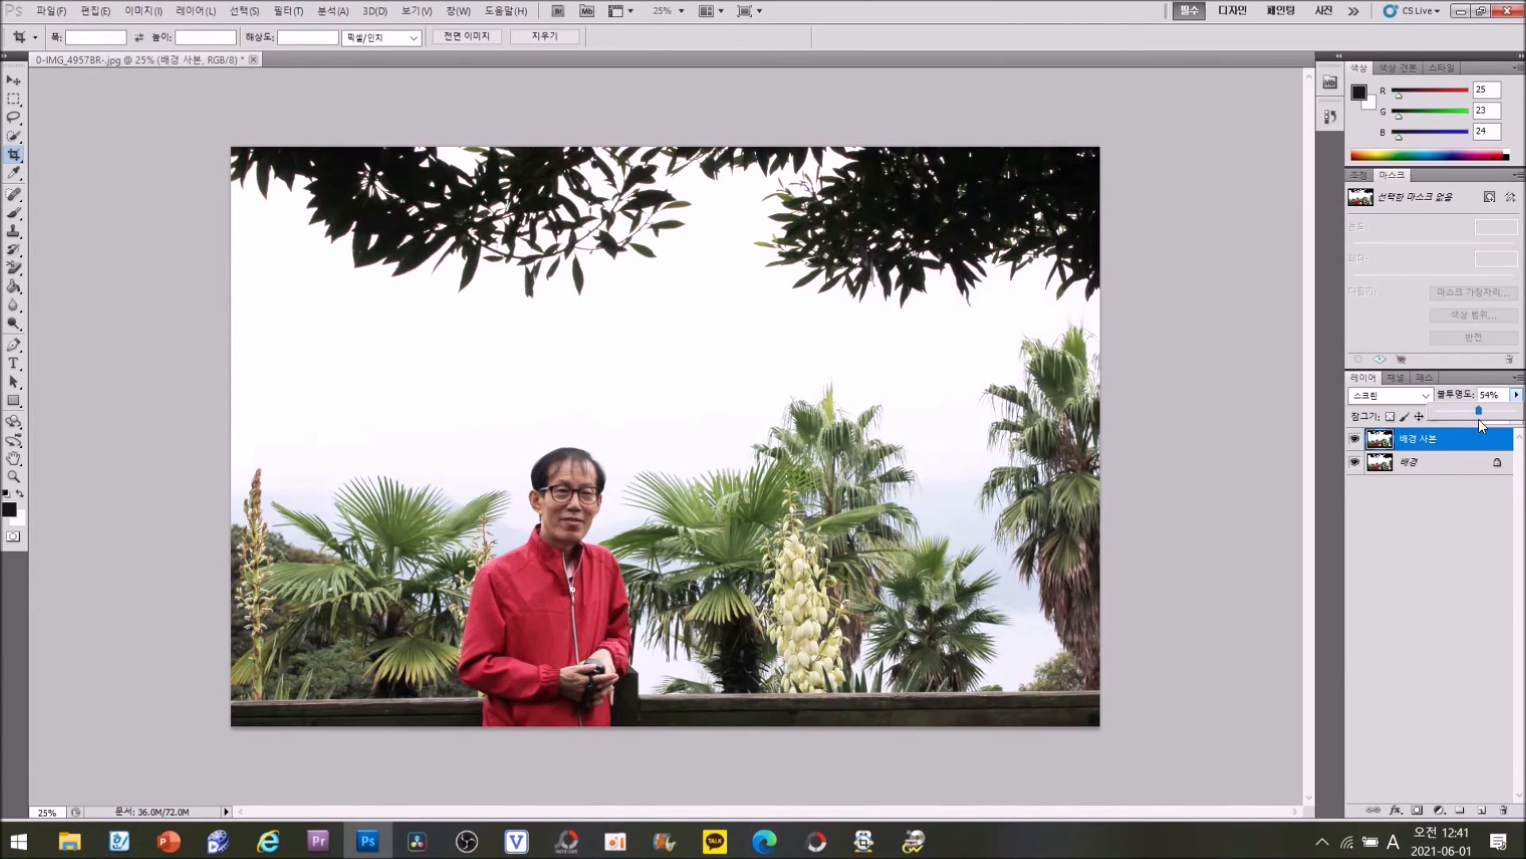
left_click_drag(1488, 421, 1494, 422)
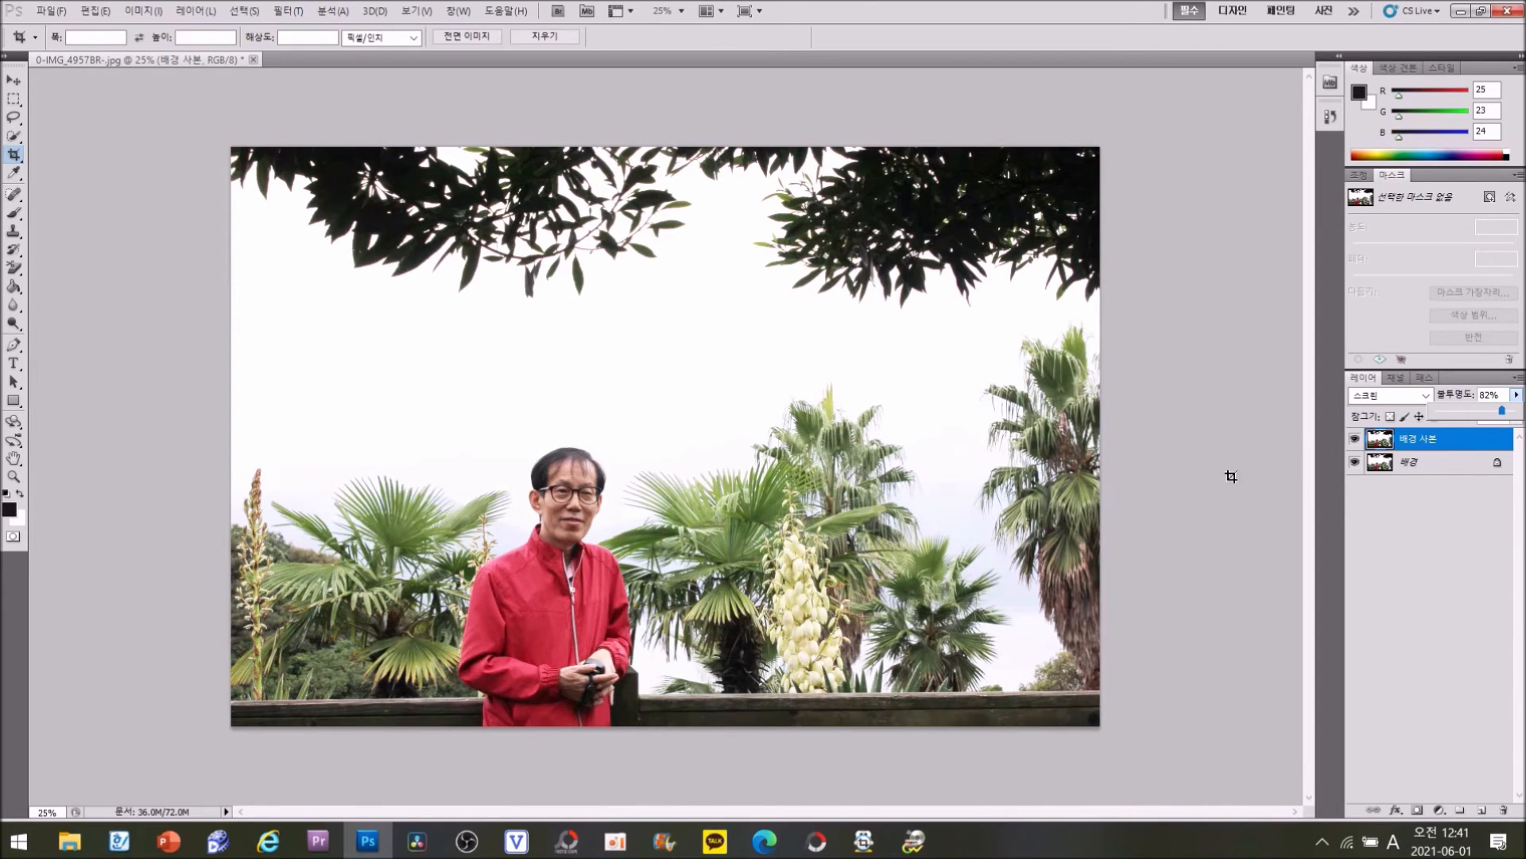
Step: Flatten the image and crop it with a free-form frame around the man's upper body and the nearby palms
left_click(197, 12)
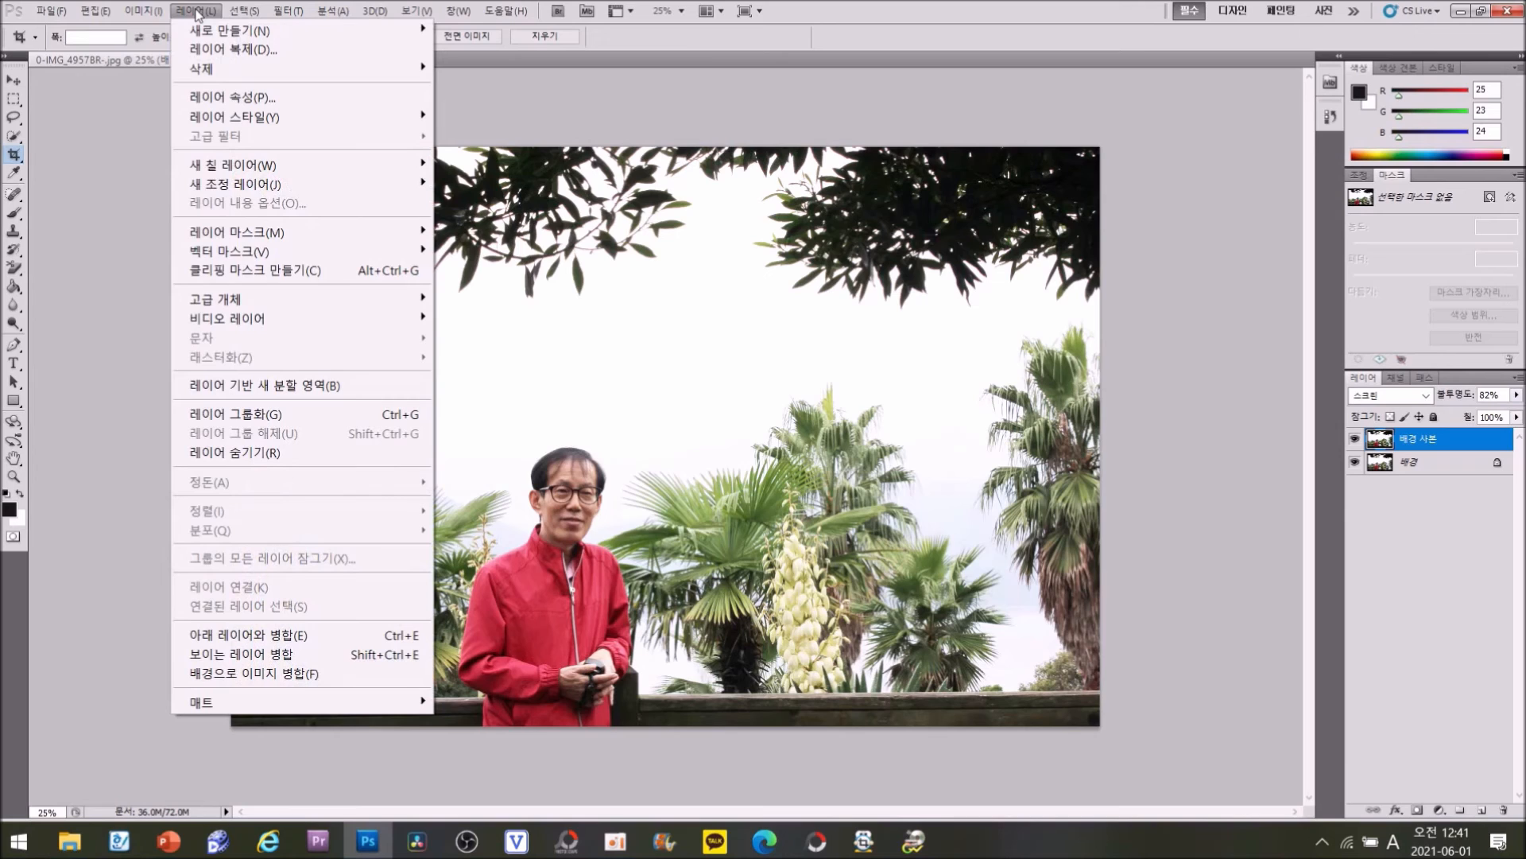
left_click(280, 674)
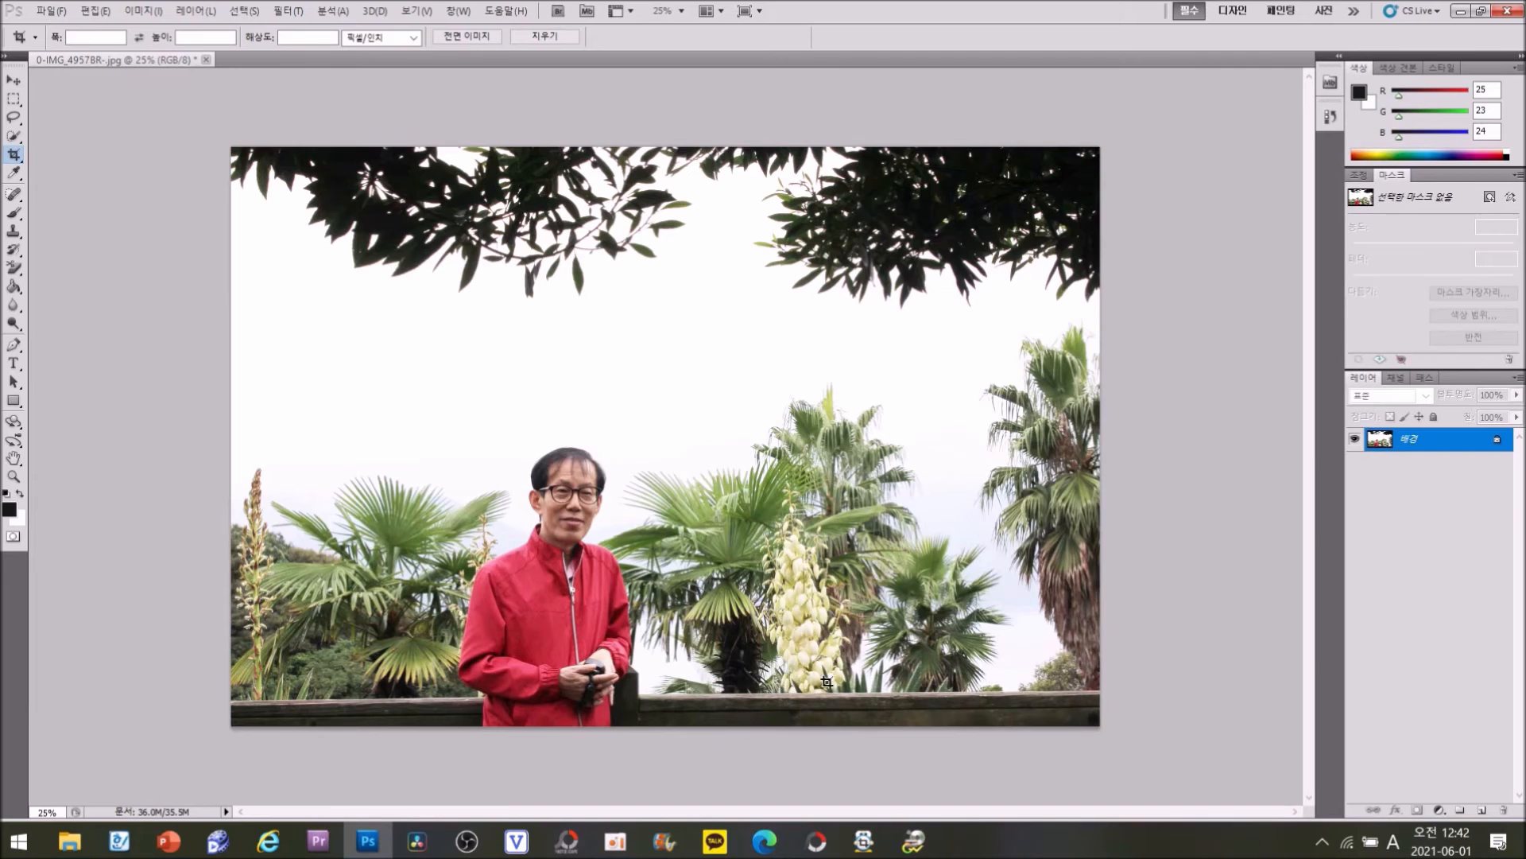
left_click_drag(375, 387, 833, 658)
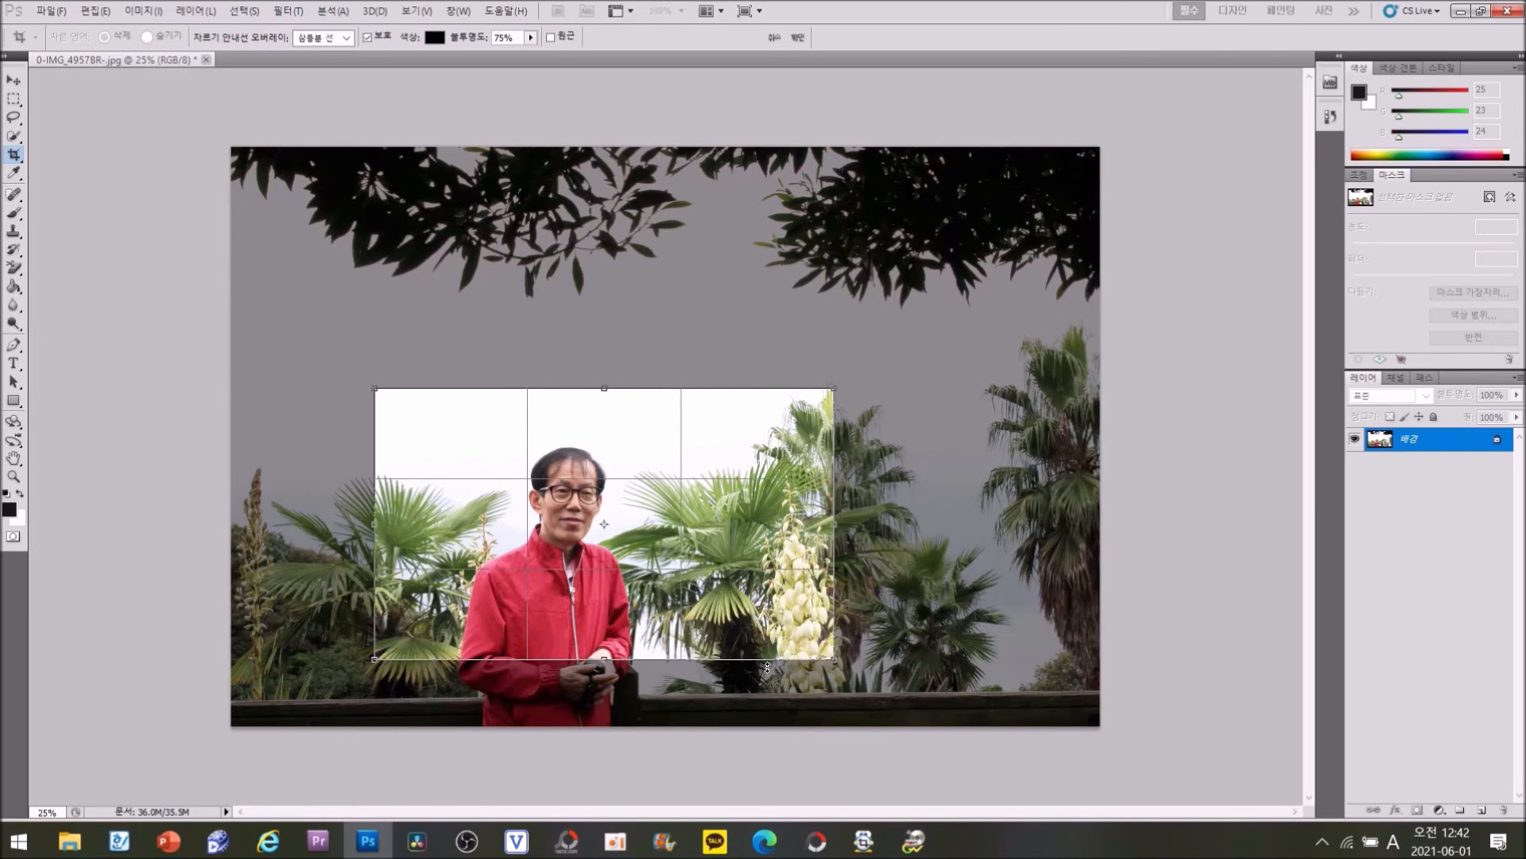
left_click_drag(828, 393, 827, 392)
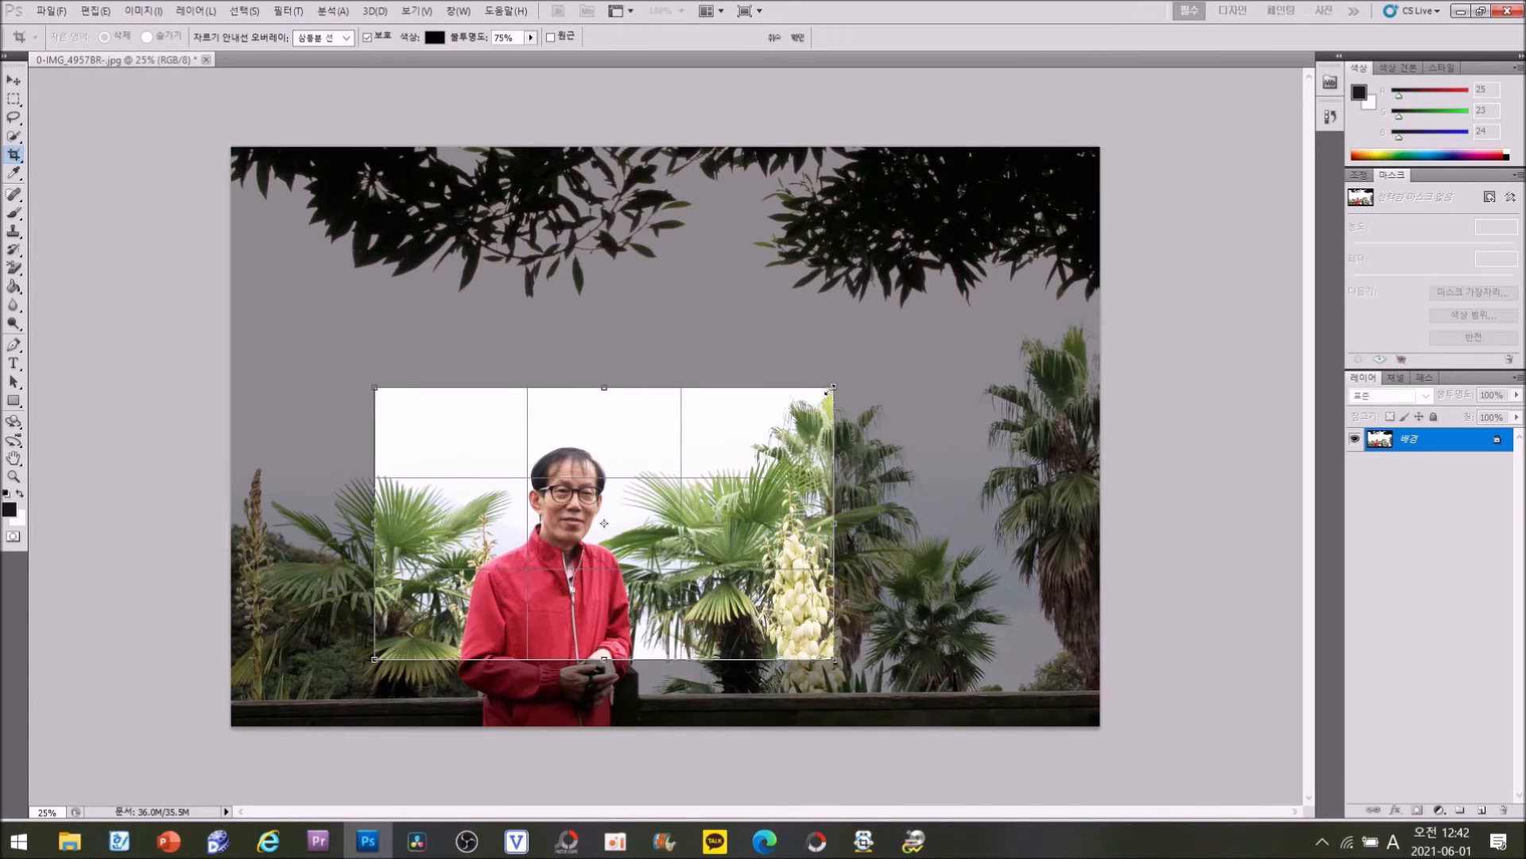
double_click(719, 456)
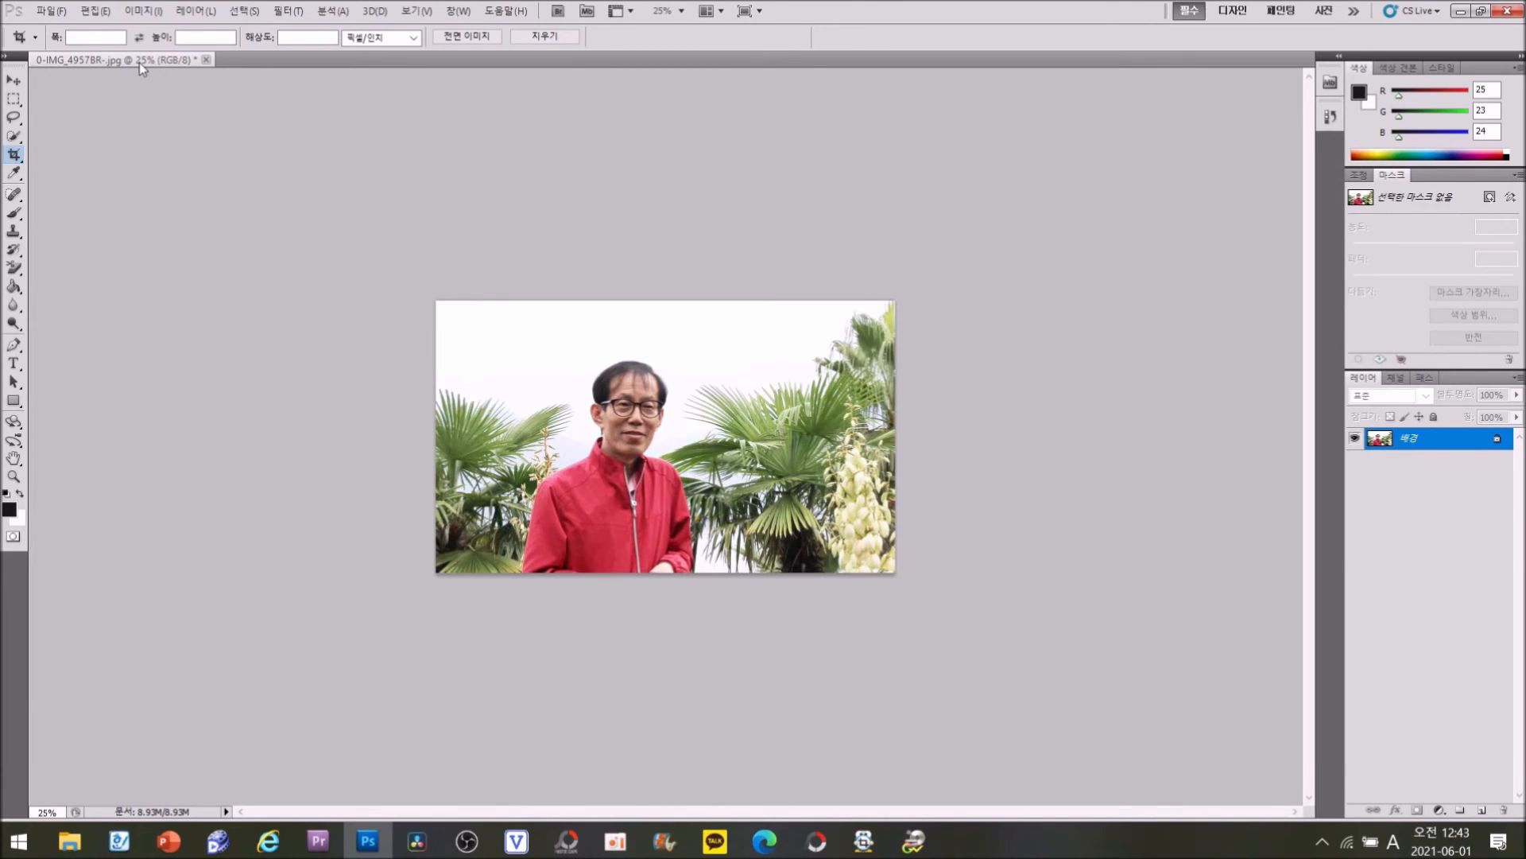
Step: Magnify the cropped photo to check it, and revert both the crop and the flattening
left_click(13, 477)
left_click(664, 336)
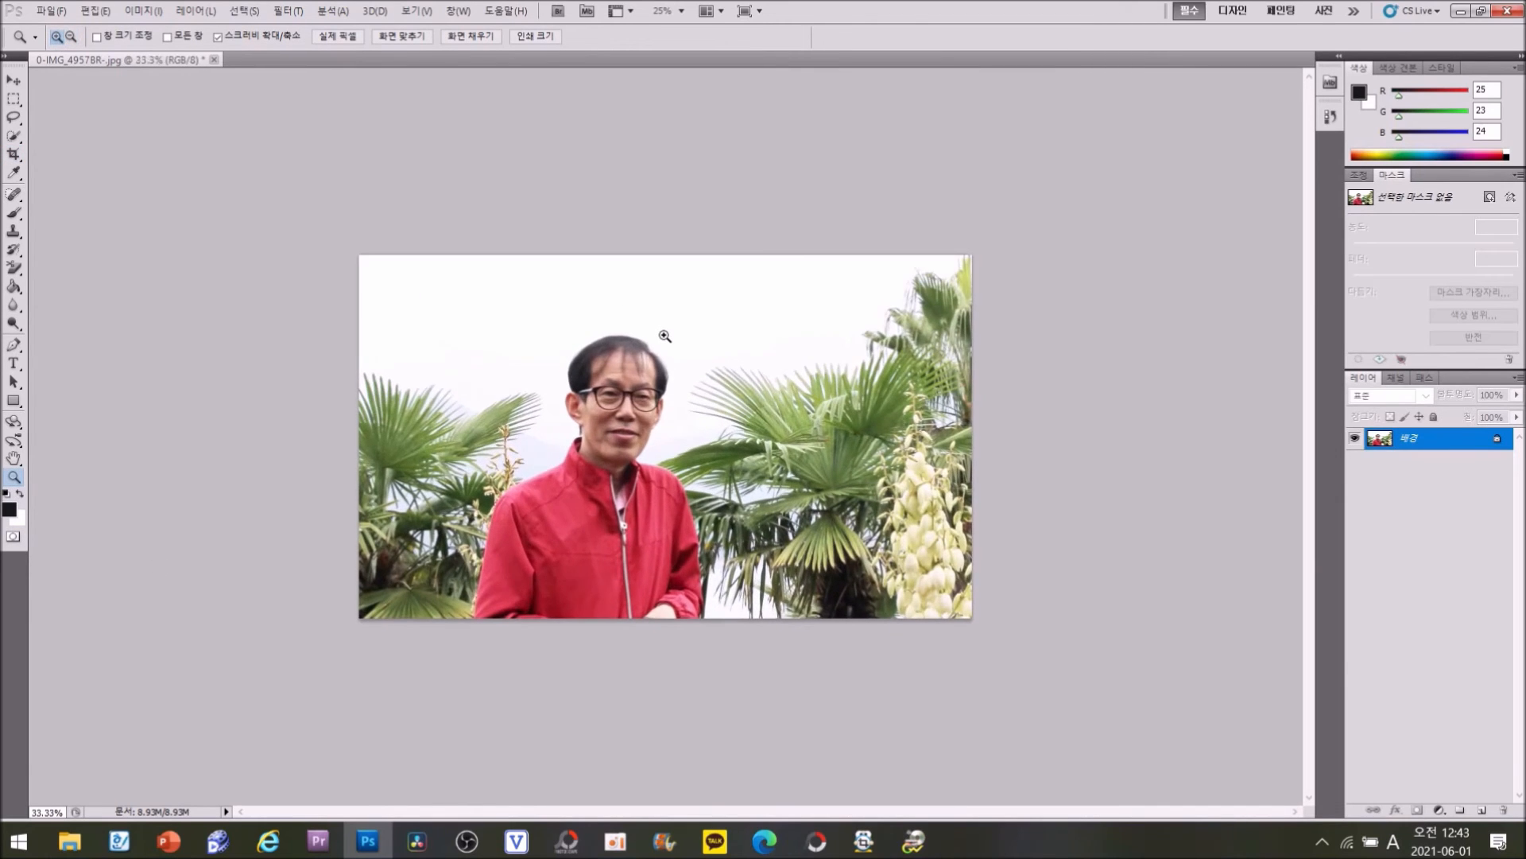
left_click(664, 336)
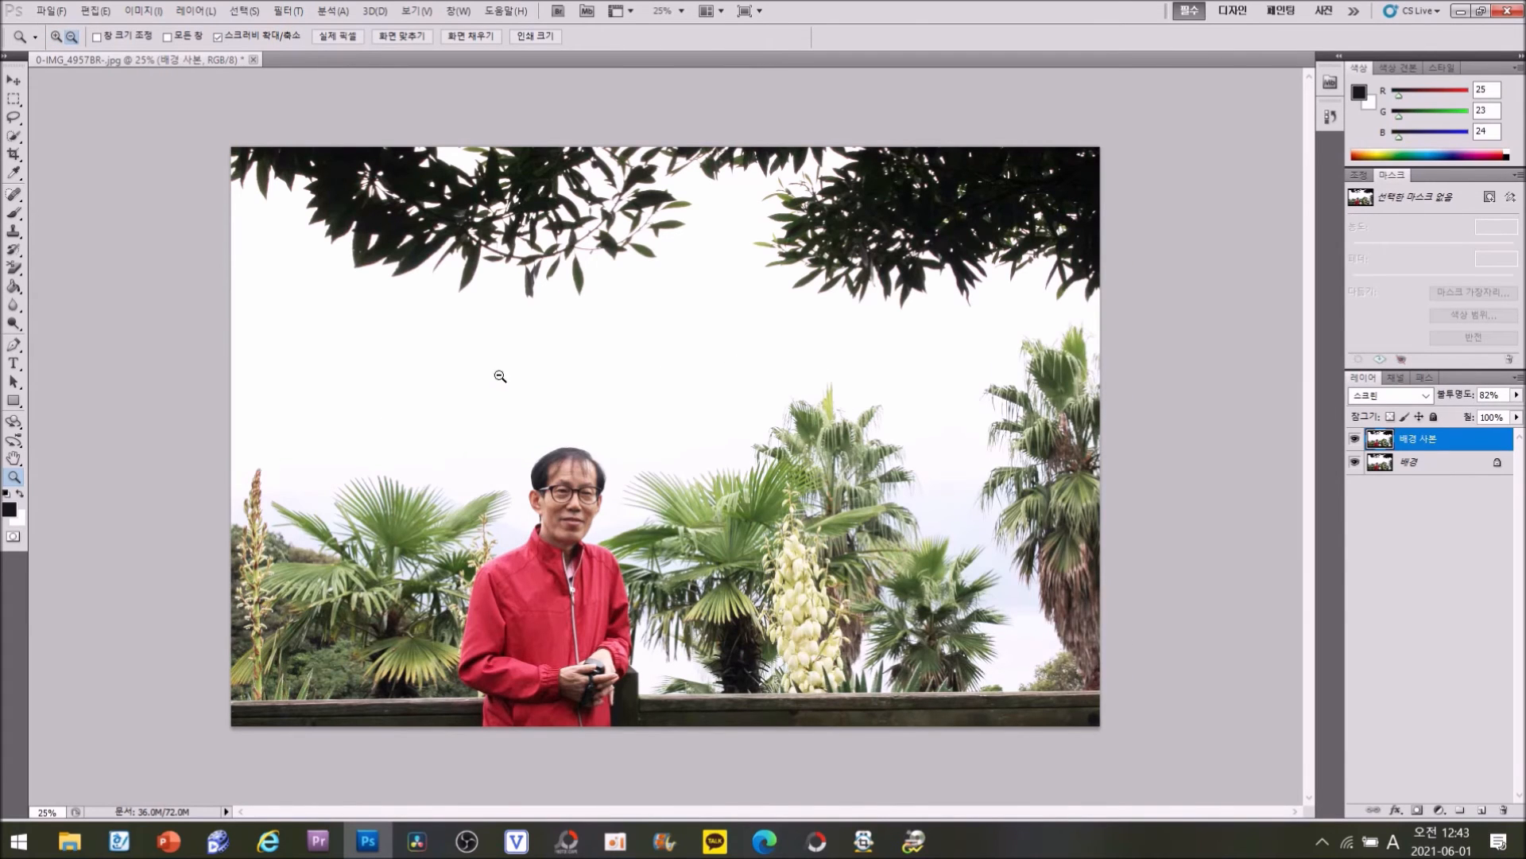
Step: Try a small crop frame locked to the front image's size in the sky above the man, and cancel it
left_click(14, 155)
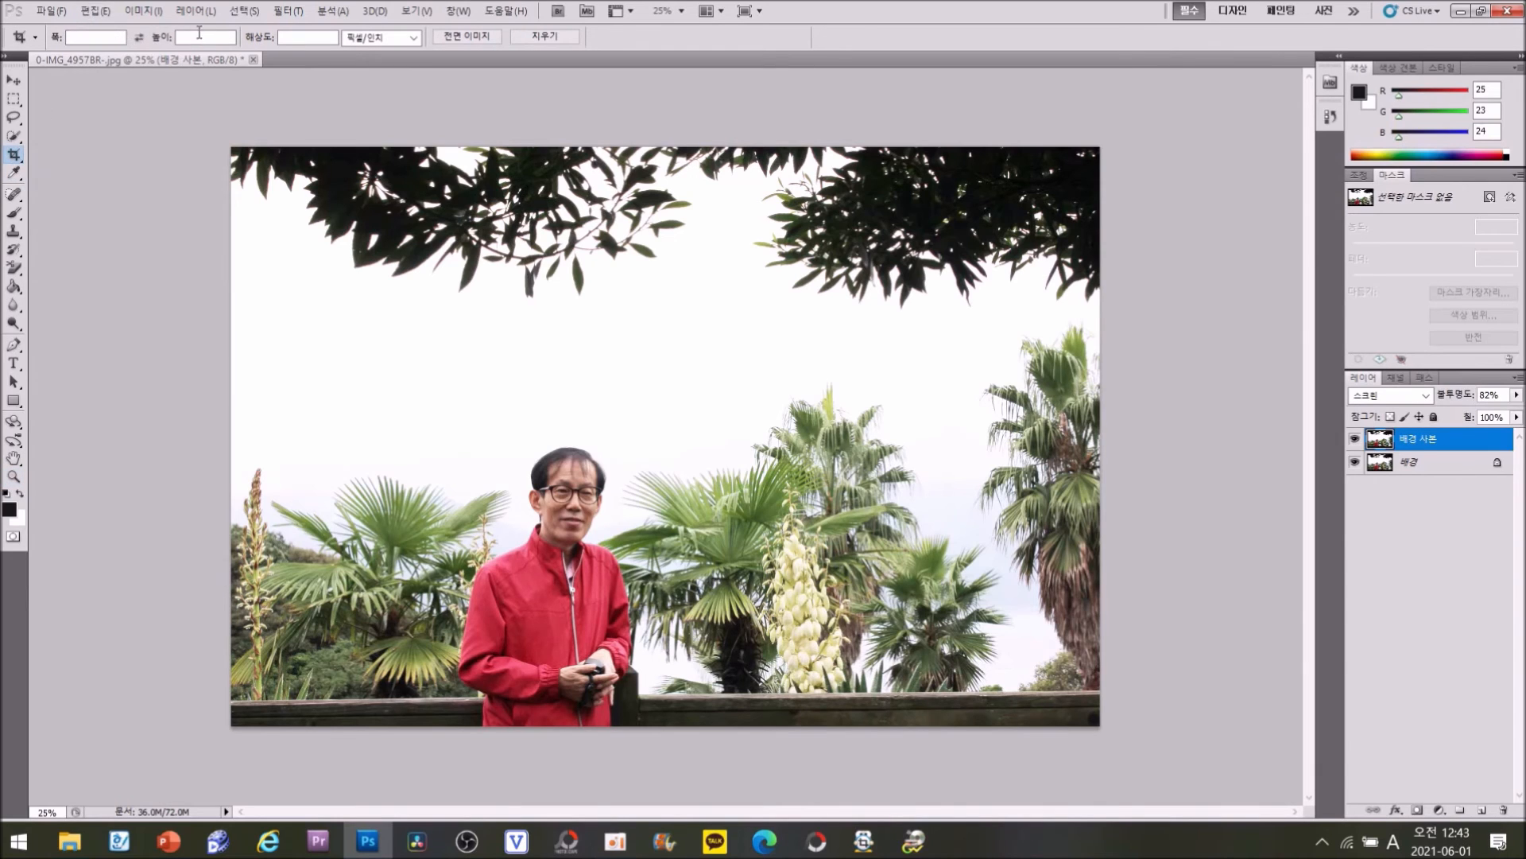
left_click(474, 38)
left_click_drag(436, 283, 602, 363)
right_click(536, 343)
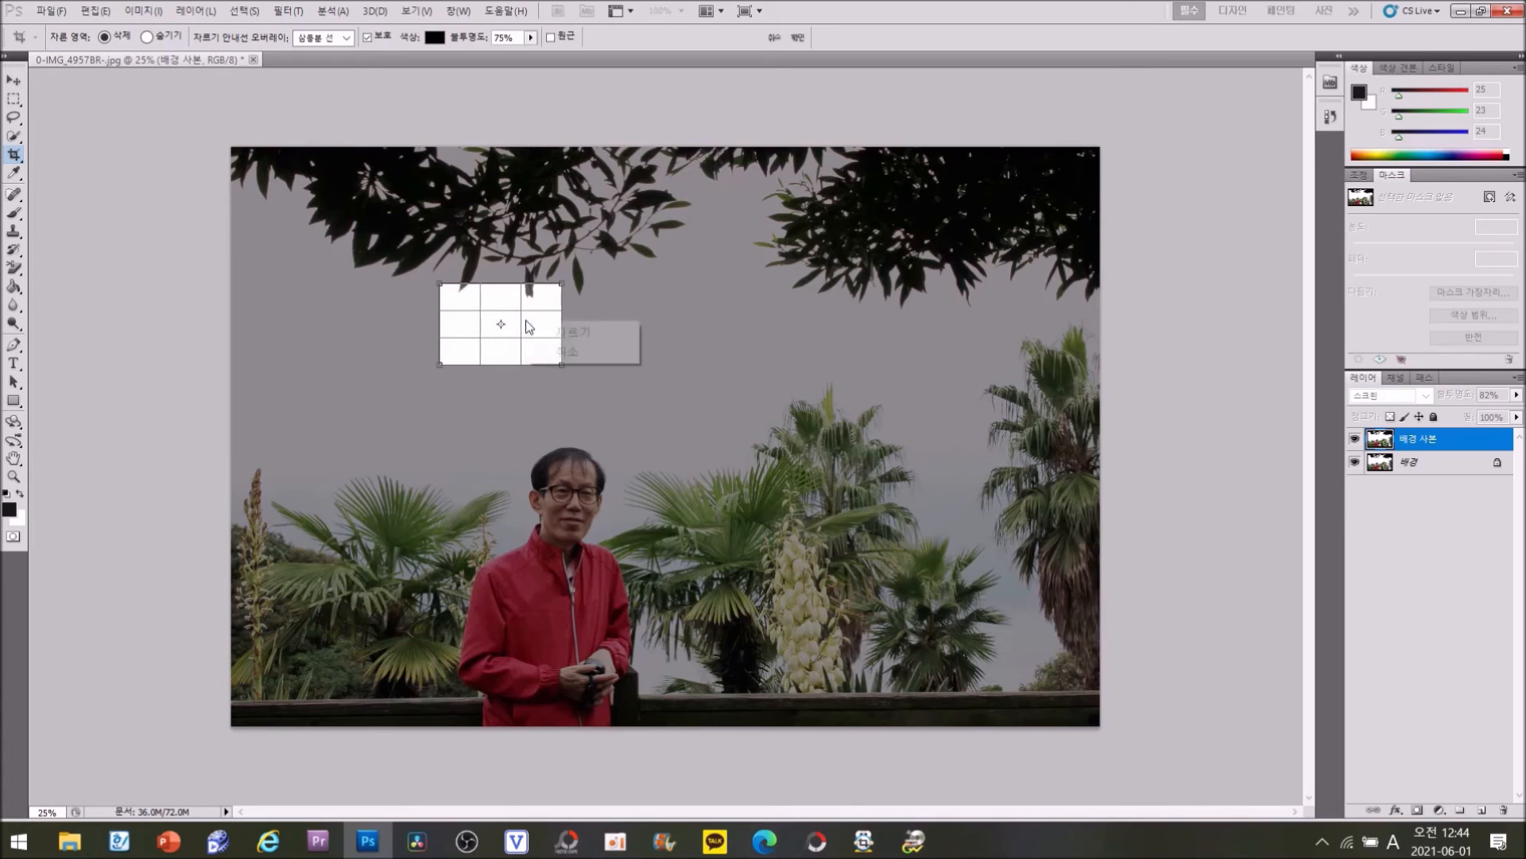
left_click(573, 355)
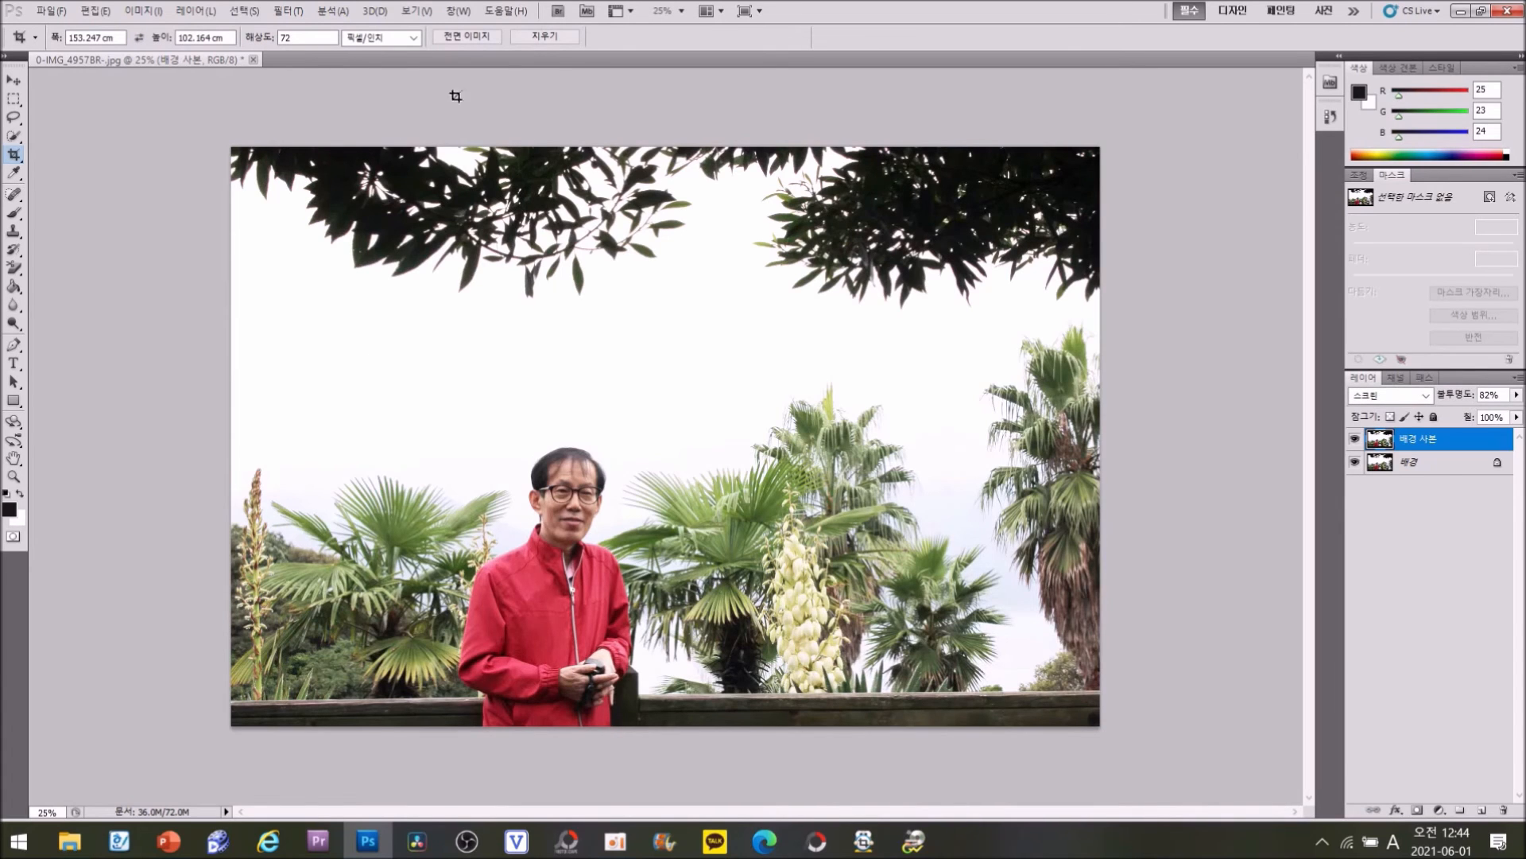
Step: Clear the crop size, set it to 16 cm wide by 9 cm high, and frame the man's upper body
left_click(547, 36)
left_click(194, 37)
left_click_drag(360, 430, 836, 668)
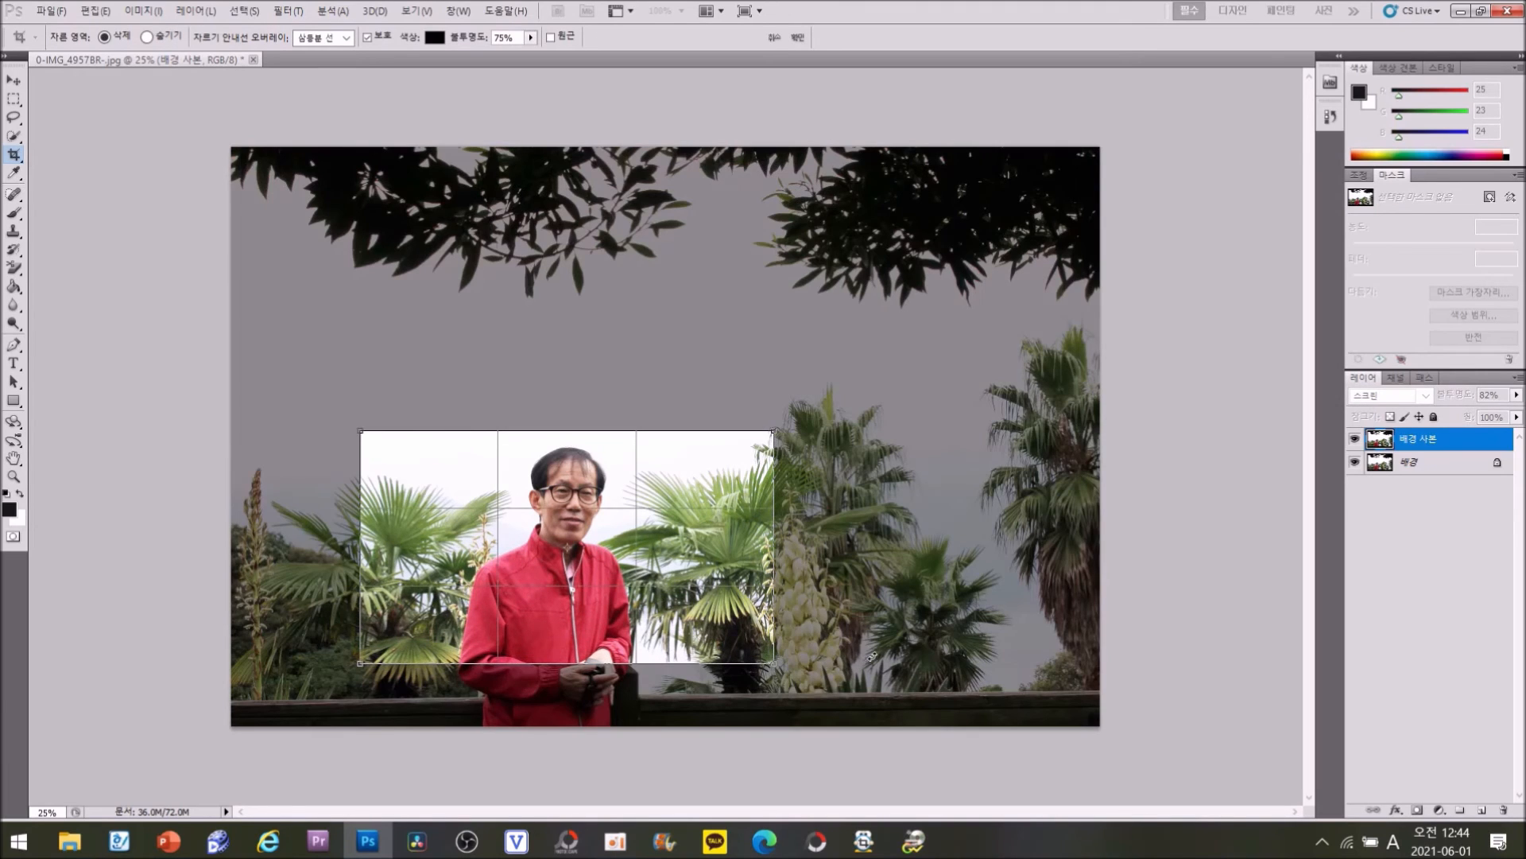
Step: Enlarge and reposition the 16:9 frame to include the man's hands and the cream flowers, and apply the crop
key("Right")
key("Right")
key("Right")
key("Right")
key("Right")
key("Right")
key("Right")
key("Right")
key("Right")
key("Right")
key("Right")
key("Right")
key("Right")
key("Right")
key("Right")
key("Right")
key("Right")
key("Right")
key("Right")
key("Right")
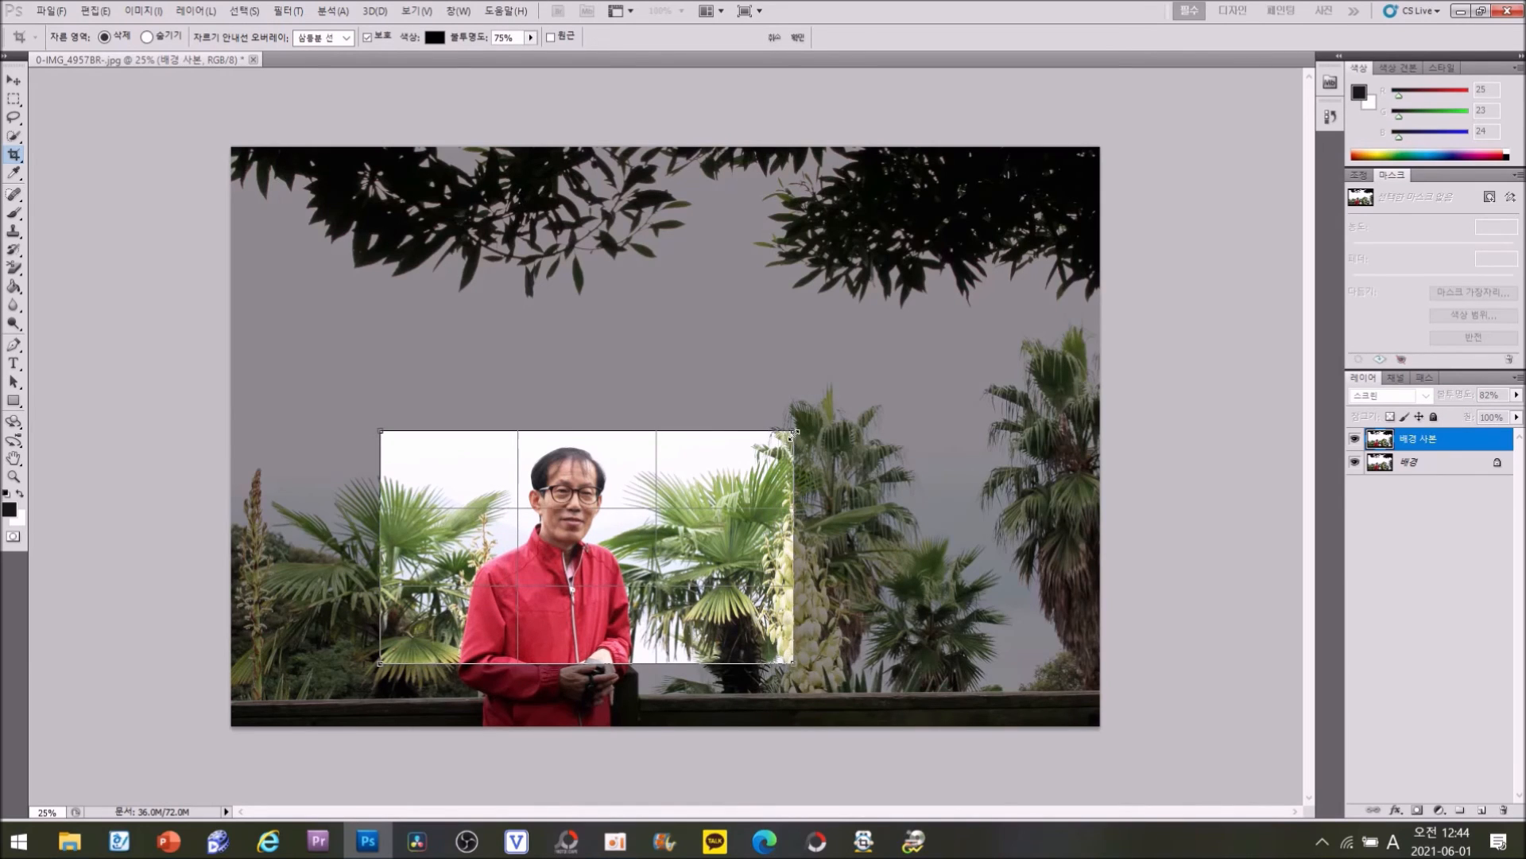
left_click_drag(794, 430, 843, 384)
key("Down")
key("Down")
key("Down")
key("Down")
key("Down")
key("Down")
key("Down")
key("Down")
key("Down")
key("Down")
key("Down")
key("Down")
key("Down")
key("Down")
key("Down")
key("Down")
key("Down")
key("Down")
key("Down")
key("Down")
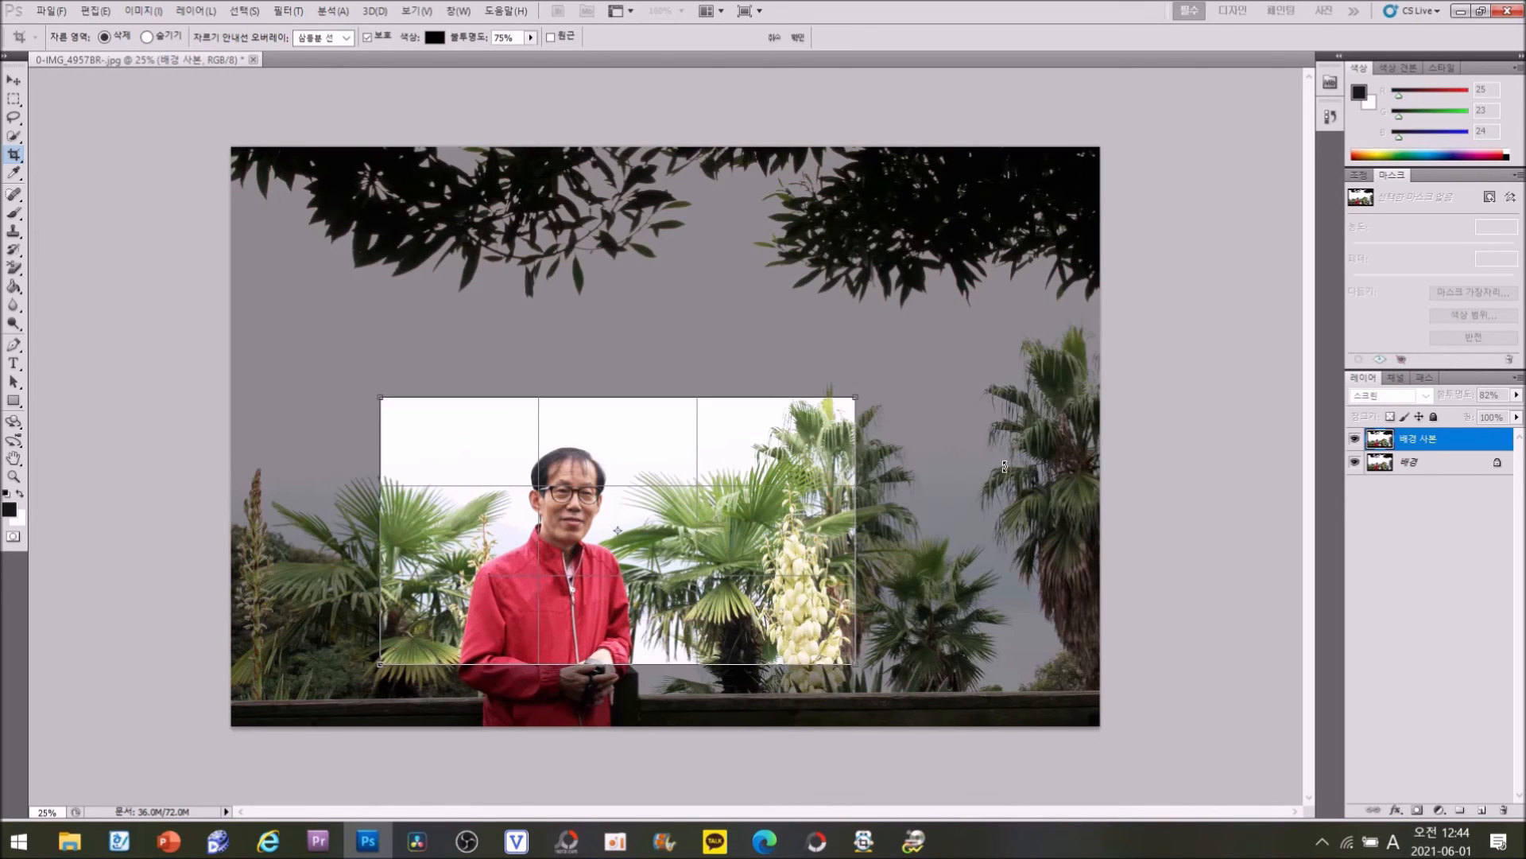
key("Down")
key("Down")
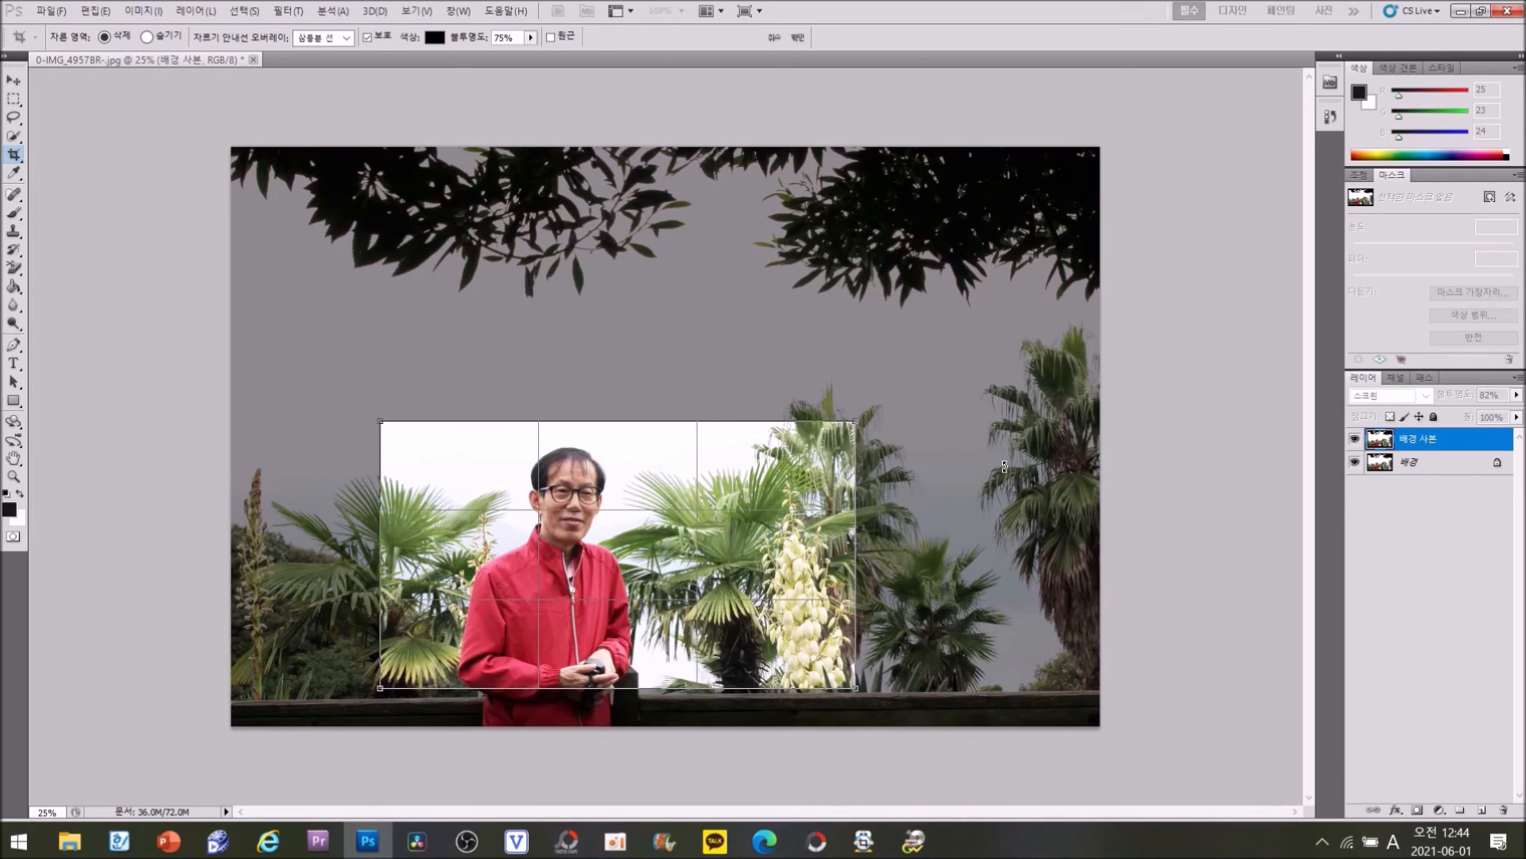
key("Left")
key("Left")
key("Left")
key("Left")
key("Left")
key("Left")
key("Left")
key("Left")
key("Left")
key("Left")
key("Left")
key("Left")
key("Left")
key("Left")
key("Left")
key("Left")
key("Left")
key("Left")
key("Left")
key("Left")
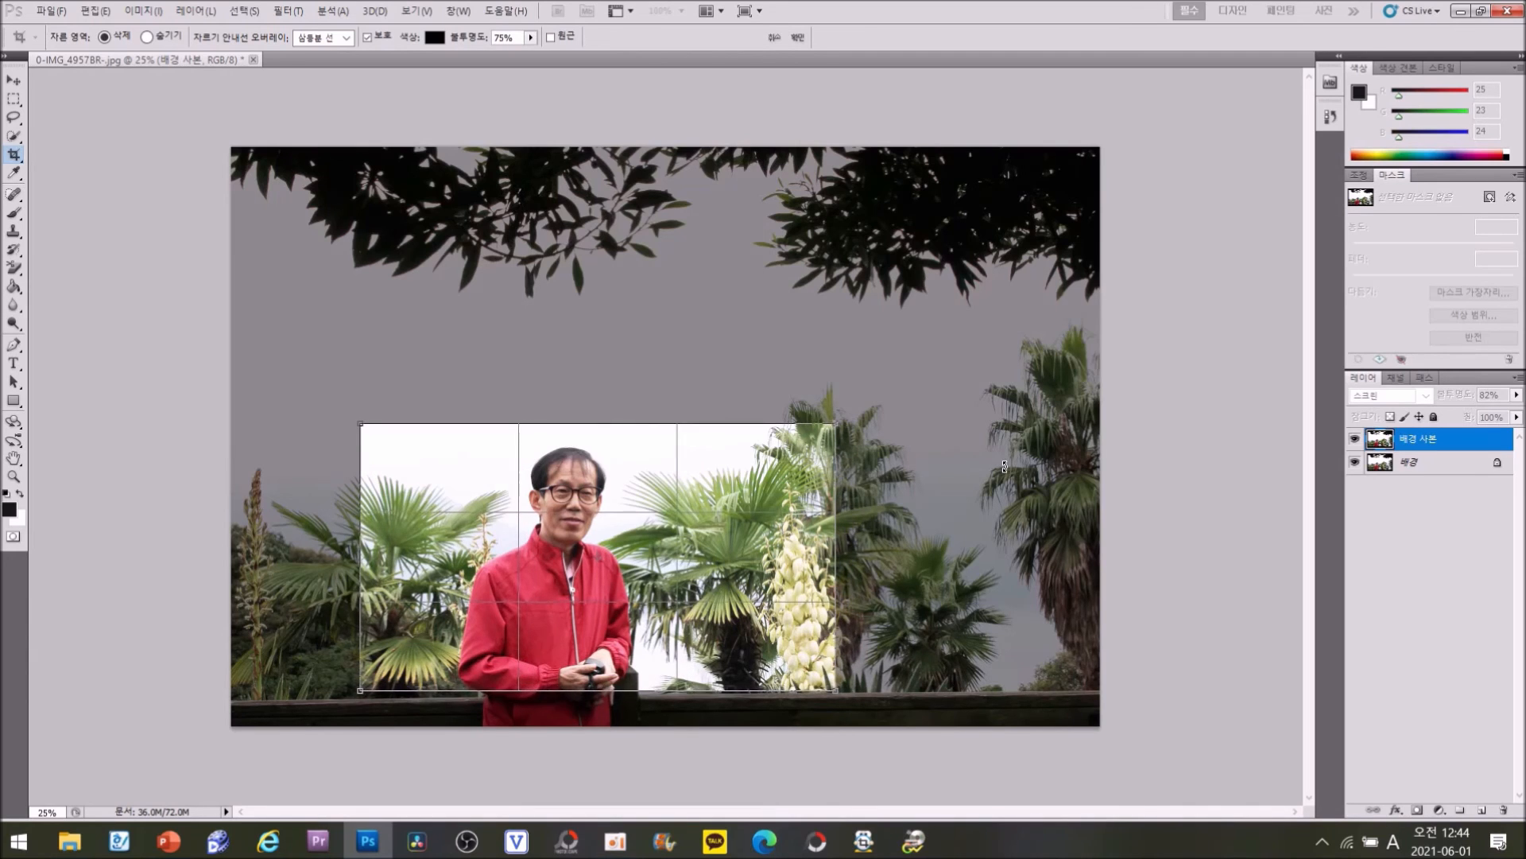
key("Return")
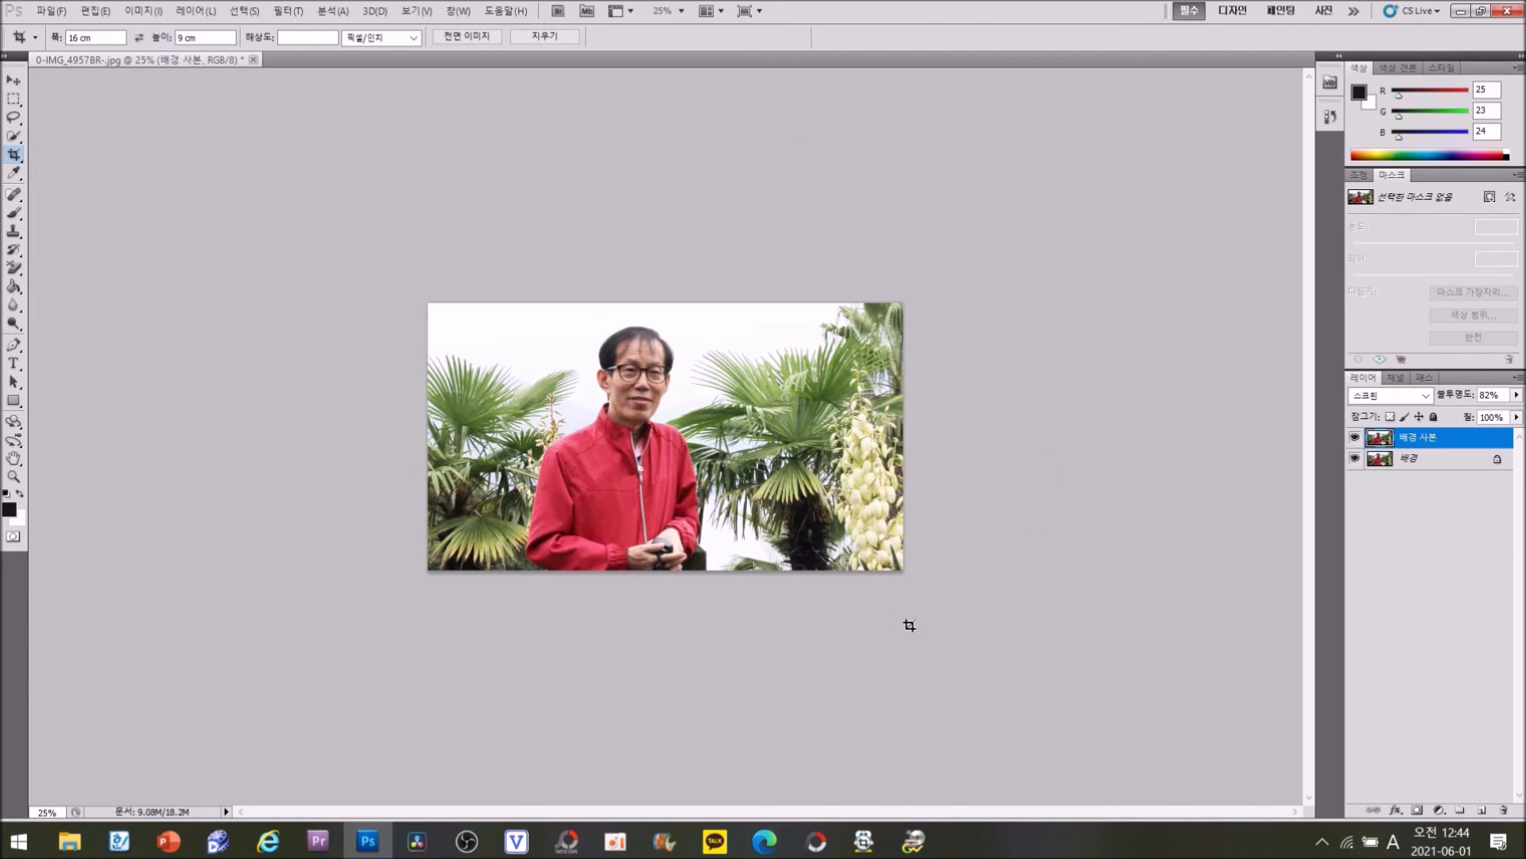
Step: Close the cropped photo without saving it and open 0-IMG_5023.JPG
key("ctrl+w")
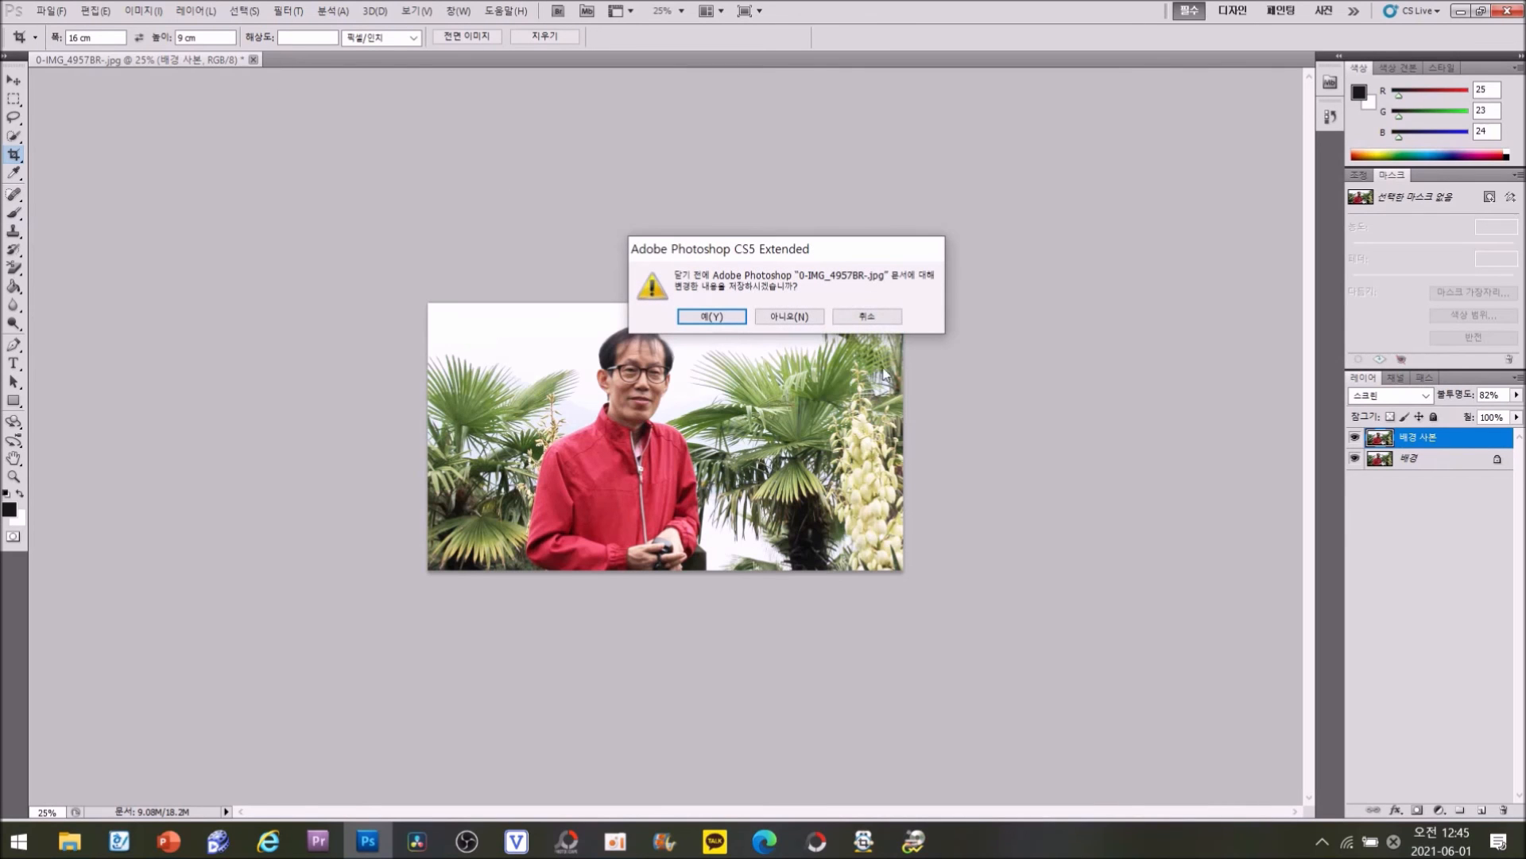
left_click(790, 317)
key("alt+Tab")
left_click_drag(493, 259, 987, 435)
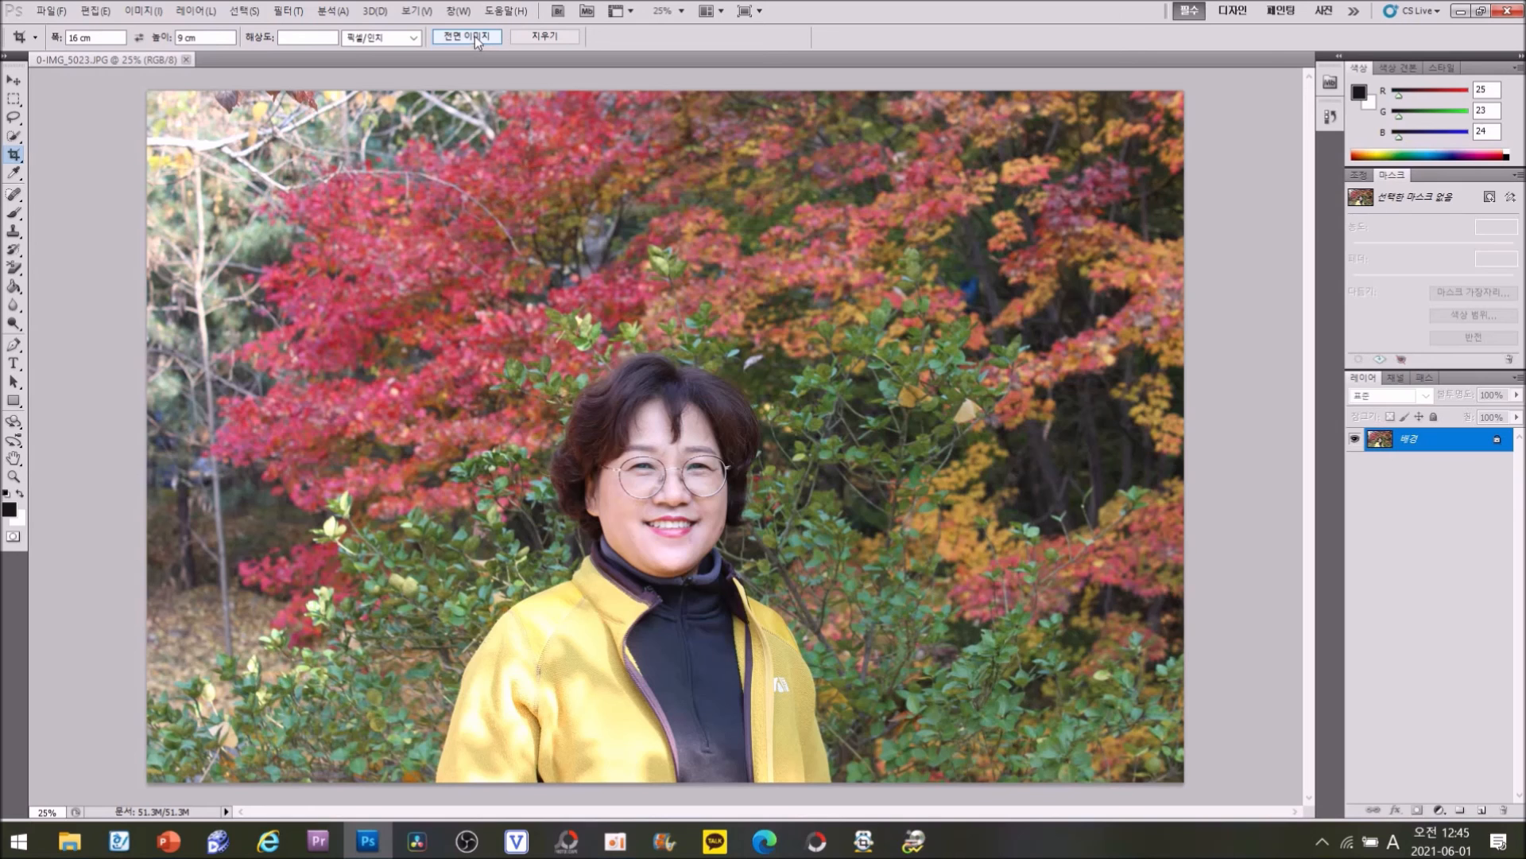
Step: Try a crop frame locked to the front image's size over the red leaves and the woman's face, and cancel it
mouse_move(408, 222)
left_mouse_down()
mouse_move(813, 448)
mouse_move(886, 507)
left_mouse_up()
right_click(793, 394)
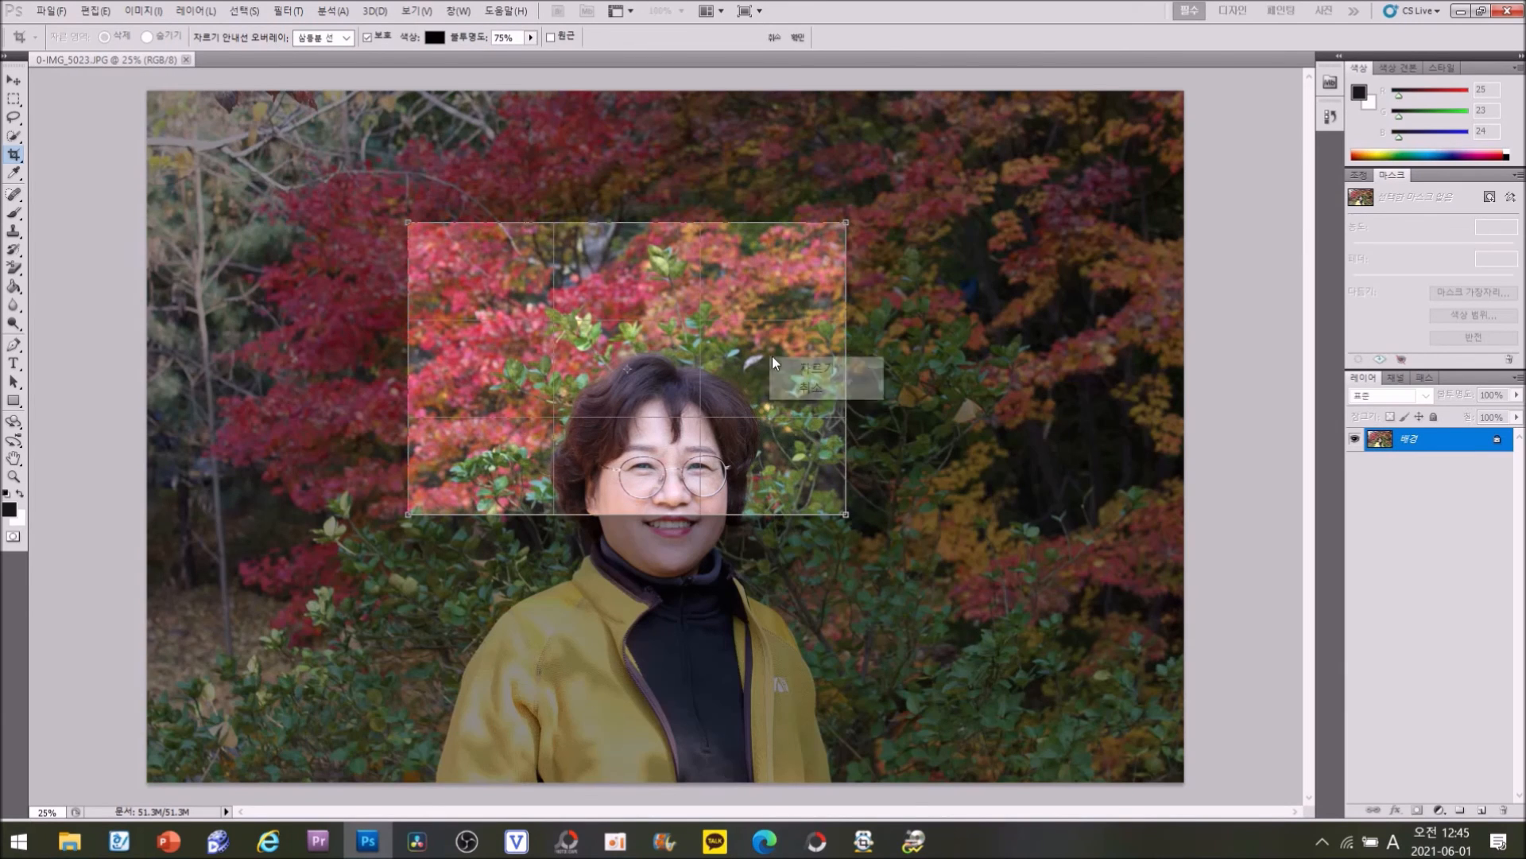
left_click(817, 385)
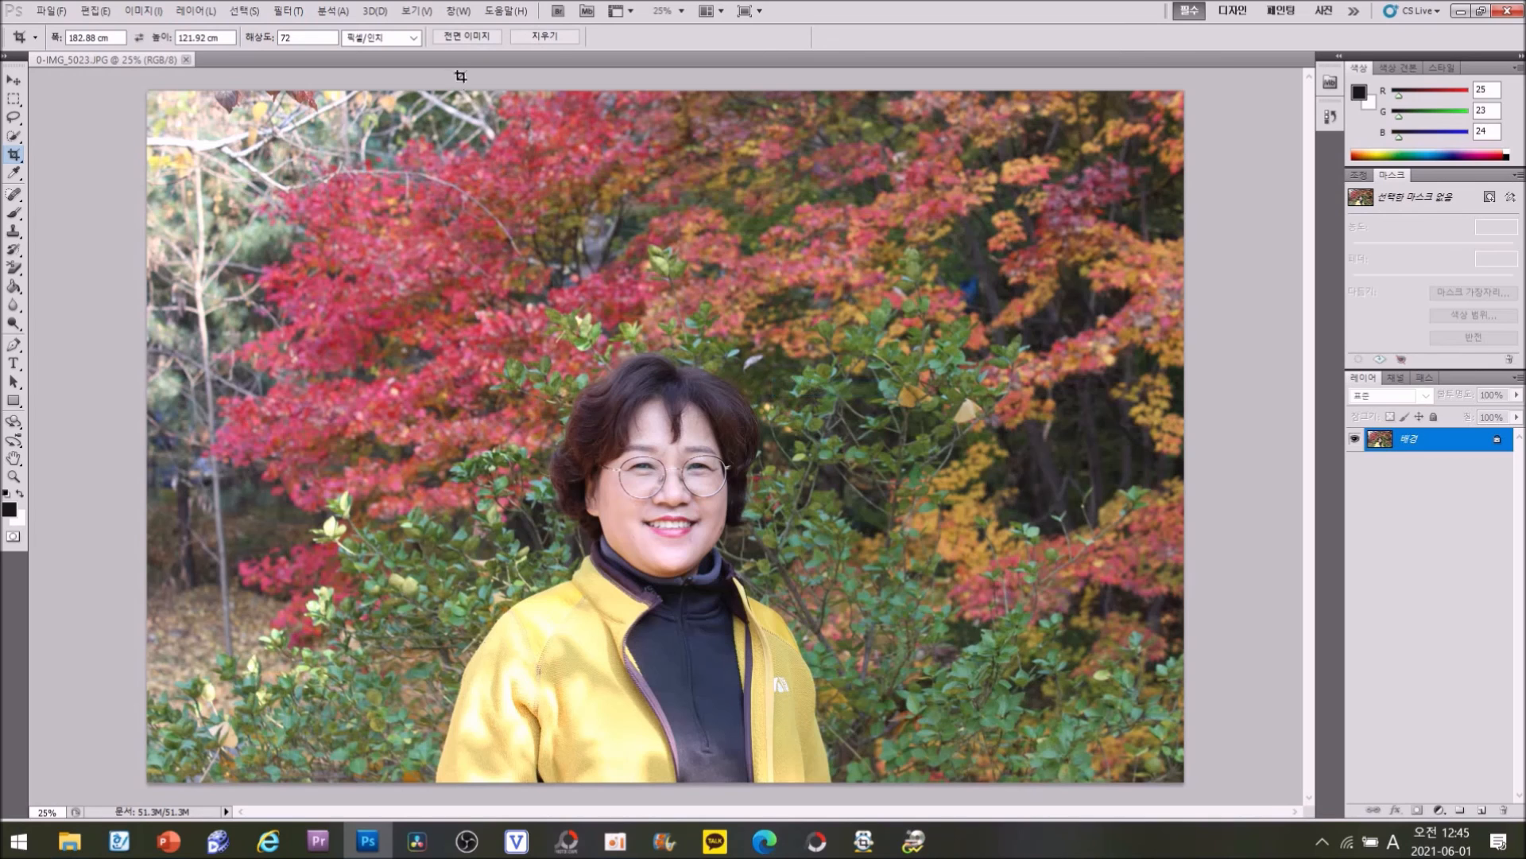
Step: Clear the crop size, set it to 16 cm by 9 cm, and draw a crop frame around the woman's upper body
left_click(557, 36)
left_click(95, 37)
type("16")
left_click(203, 37)
type("9")
left_click_drag(301, 302, 983, 729)
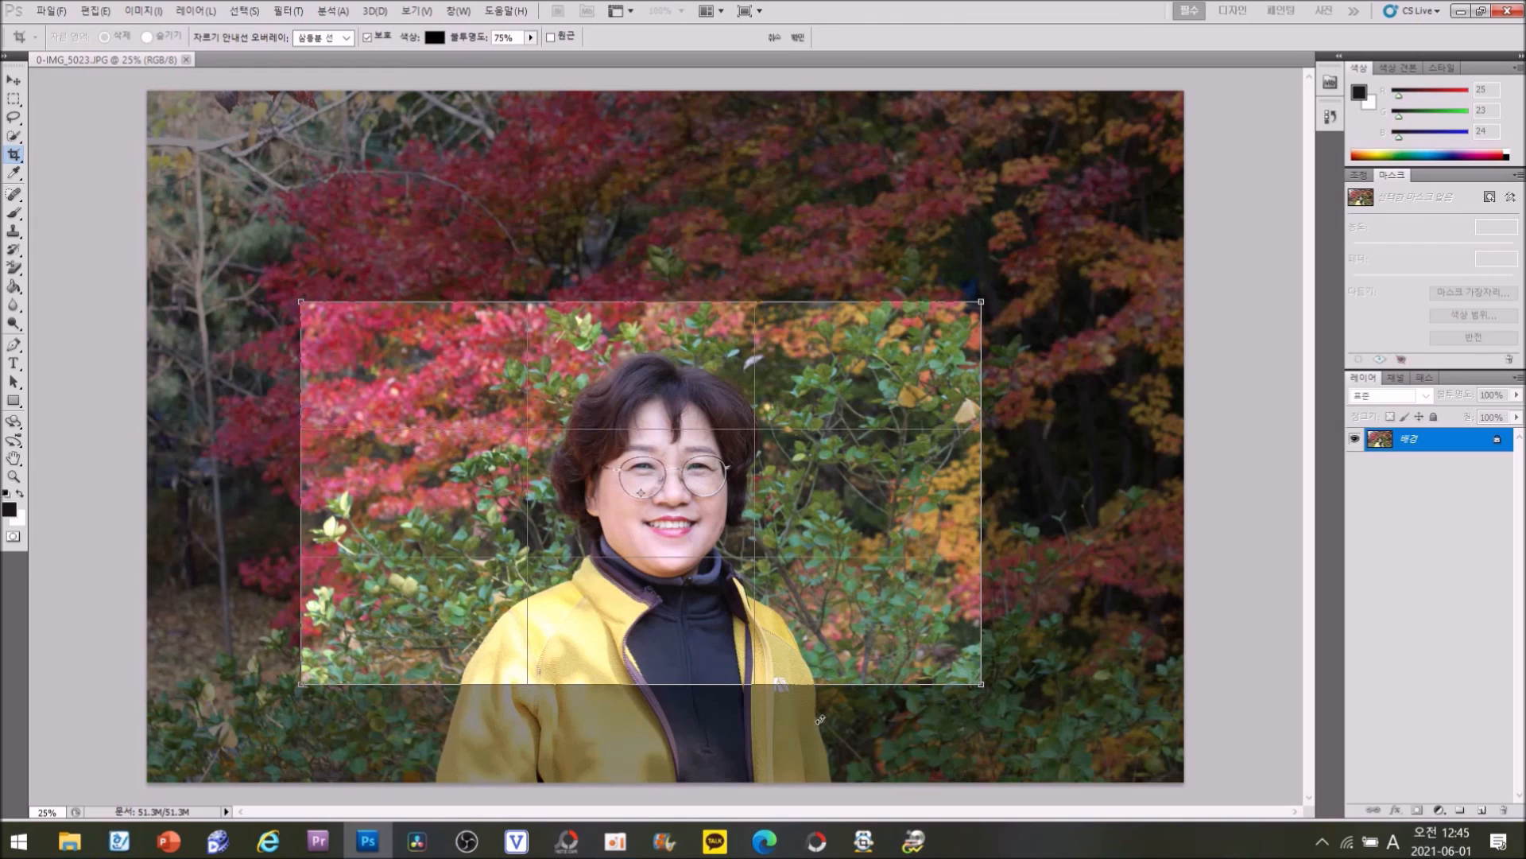
Step: Enlarge the 16:9 frame, shift it slightly down and right around the woman in yellow, and apply the crop
left_click_drag(983, 300, 1044, 264)
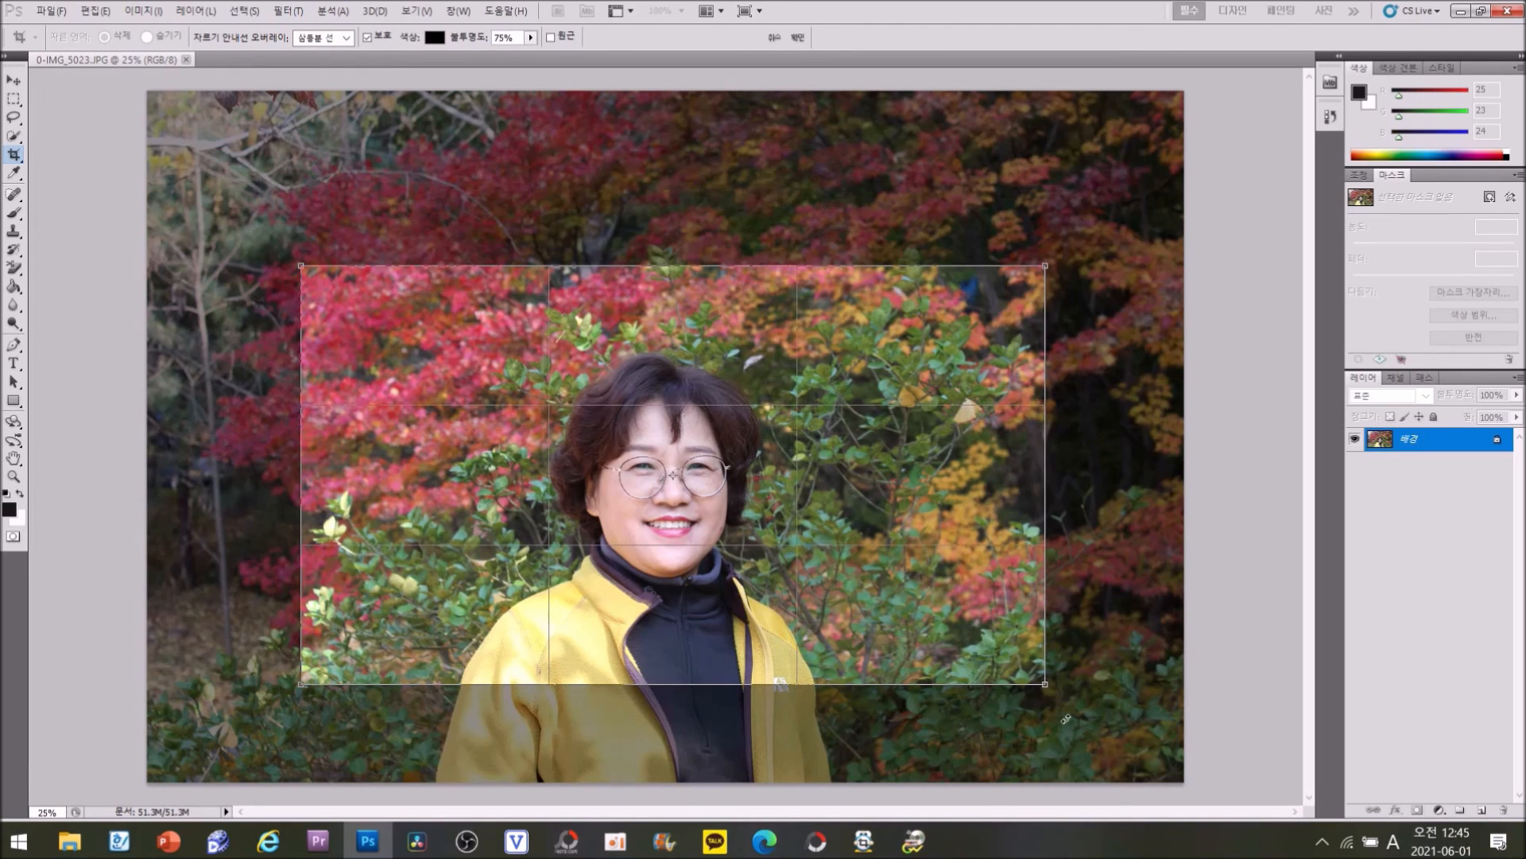
key("Down")
key("Down")
key("Down")
key("Down")
key("Down")
key("Down")
key("Down")
key("Down")
key("Down")
key("Down")
key("Down")
key("Down")
key("Down")
key("Down")
key("Down")
key("Down")
key("Down")
key("Down")
key("Down")
key("Down")
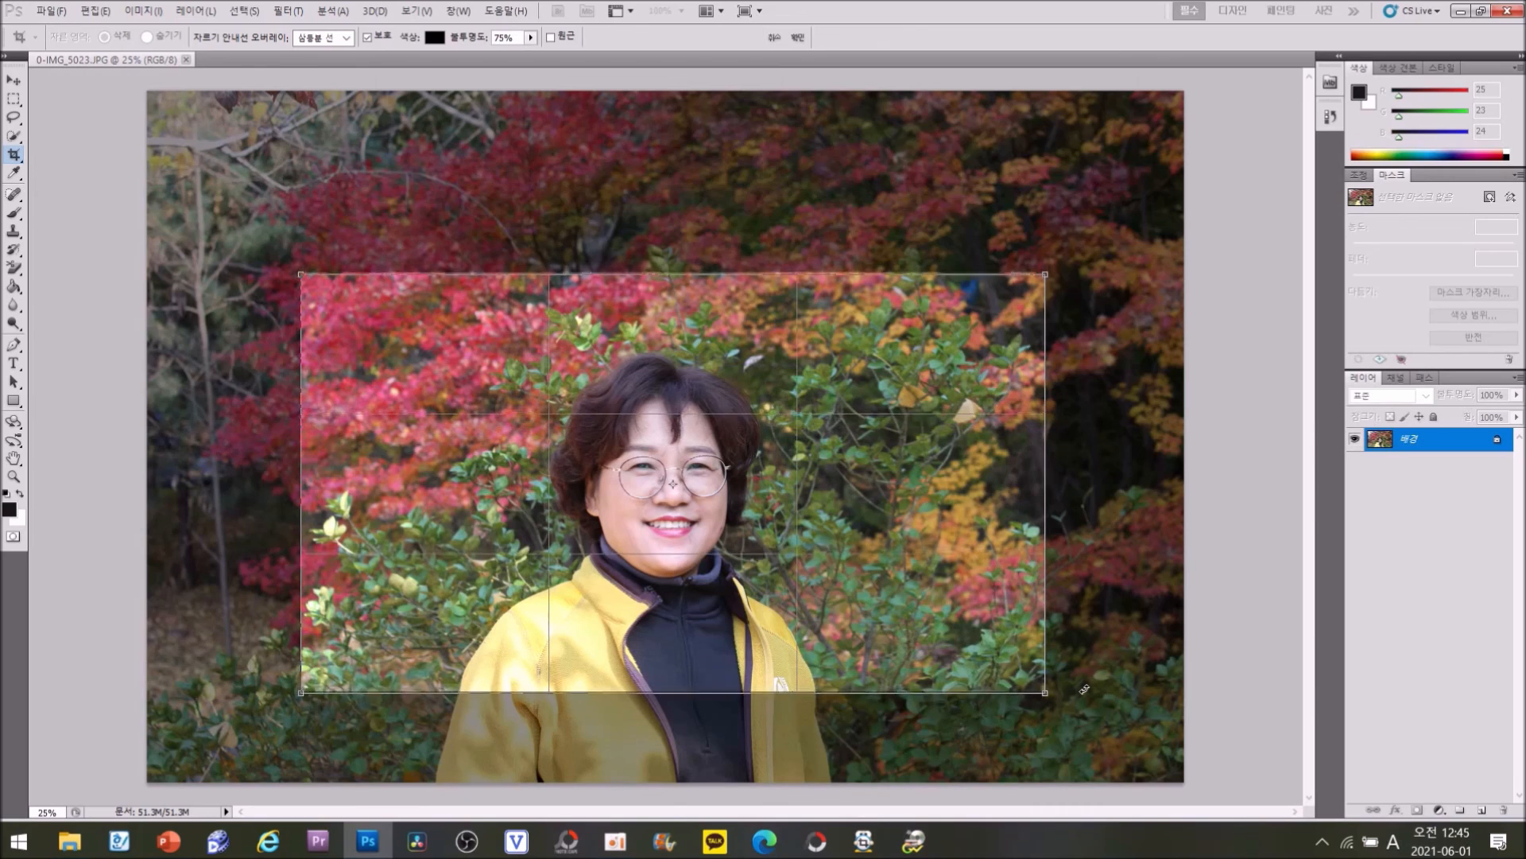
key("Right")
key("Right")
key("Right")
key("Right")
key("Right")
key("Right")
key("Right")
key("Right")
key("Right")
key("Right")
key("Right")
key("Right")
key("Right")
key("Right")
key("Right")
key("Right")
key("Right")
key("Right")
key("Right")
key("Right")
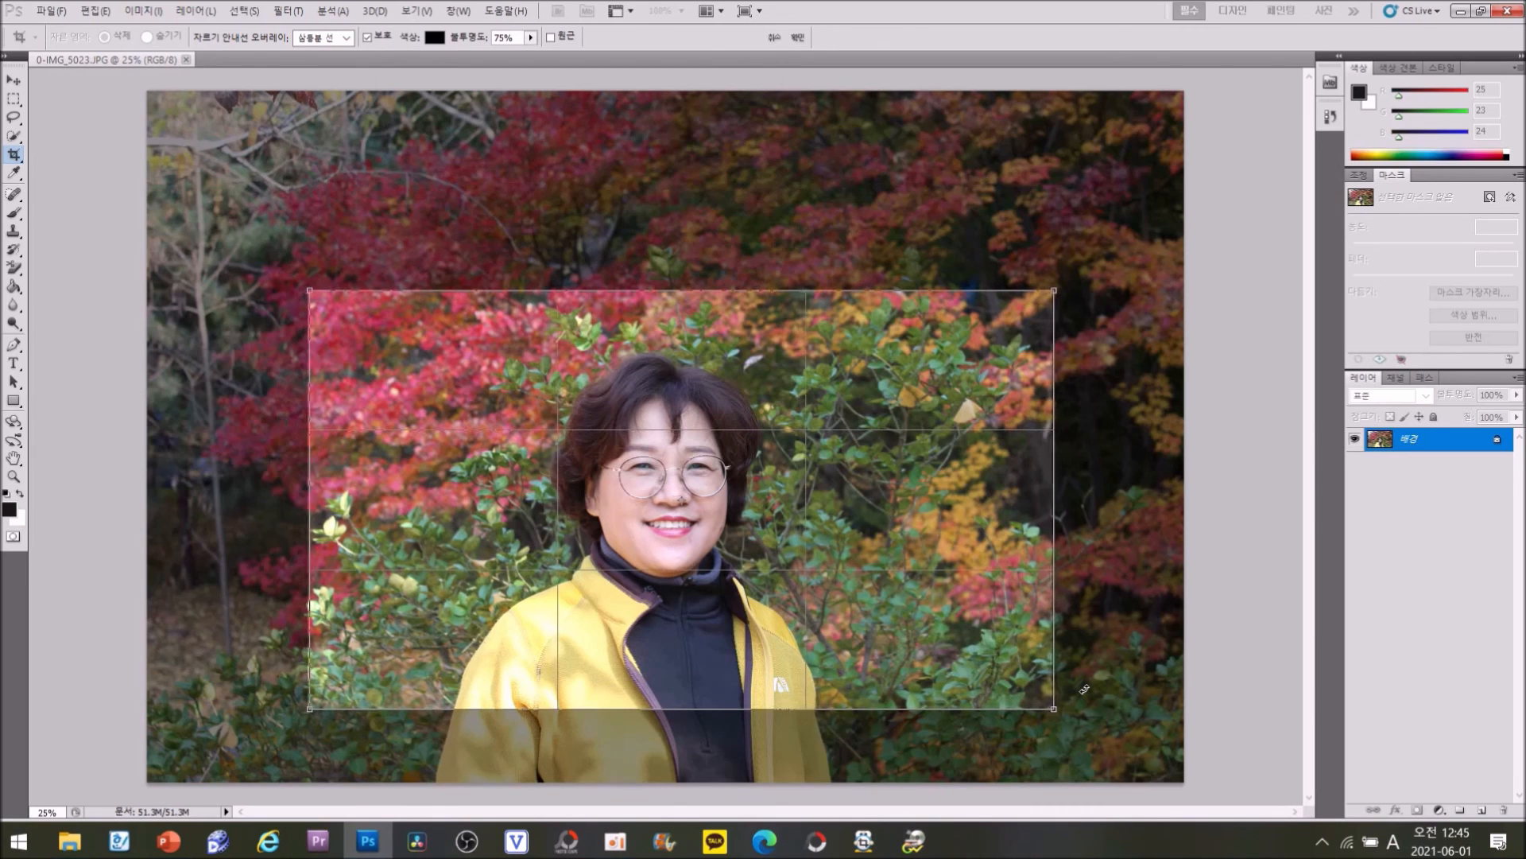
key("Down")
key("Down")
key("Down")
key("Down")
key("Down")
key("Down")
key("Down")
key("Down")
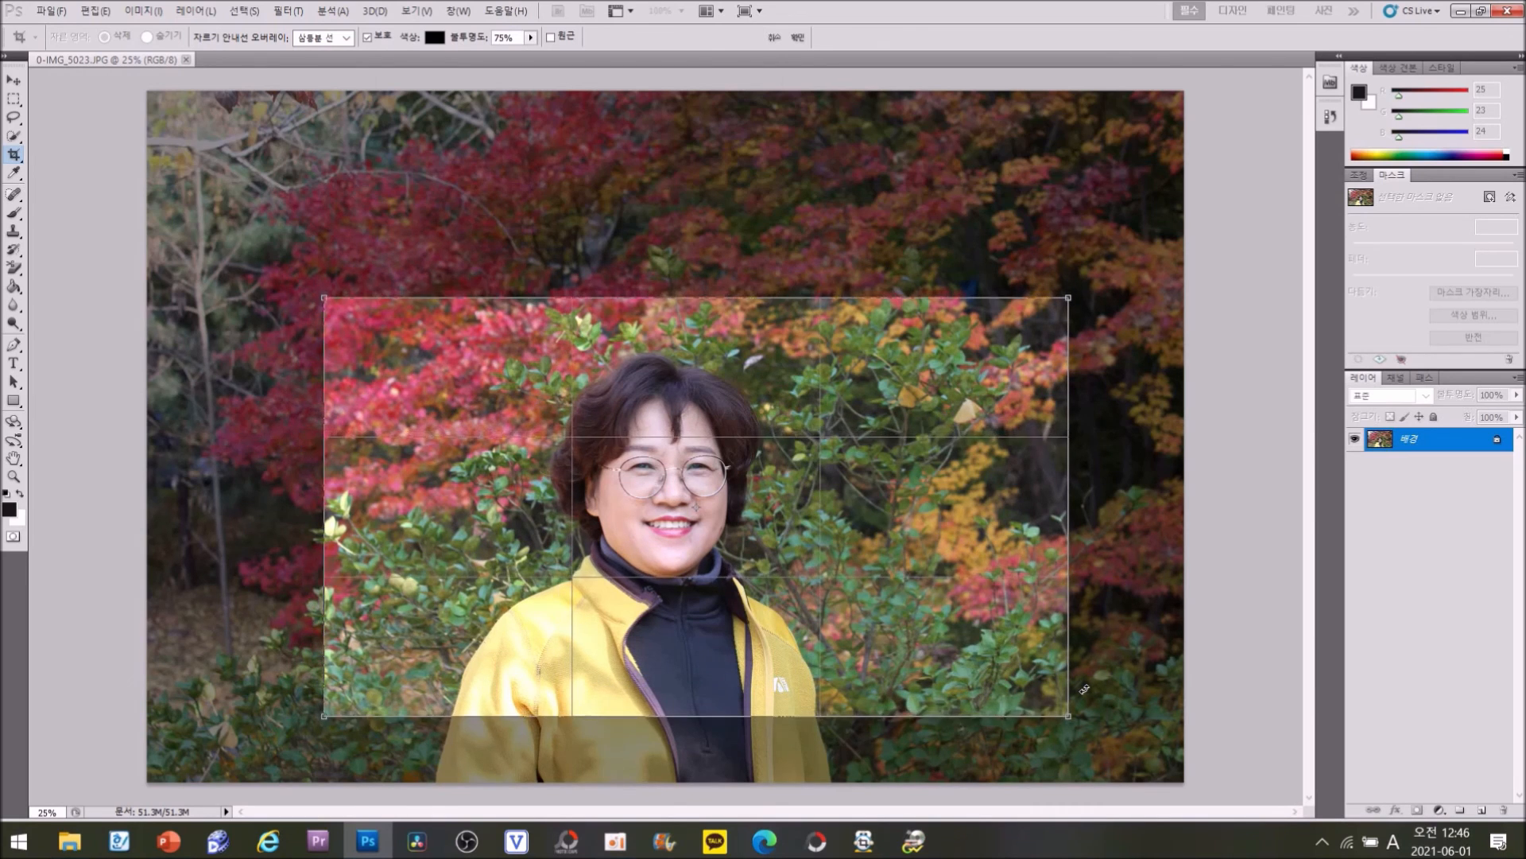
key("Return")
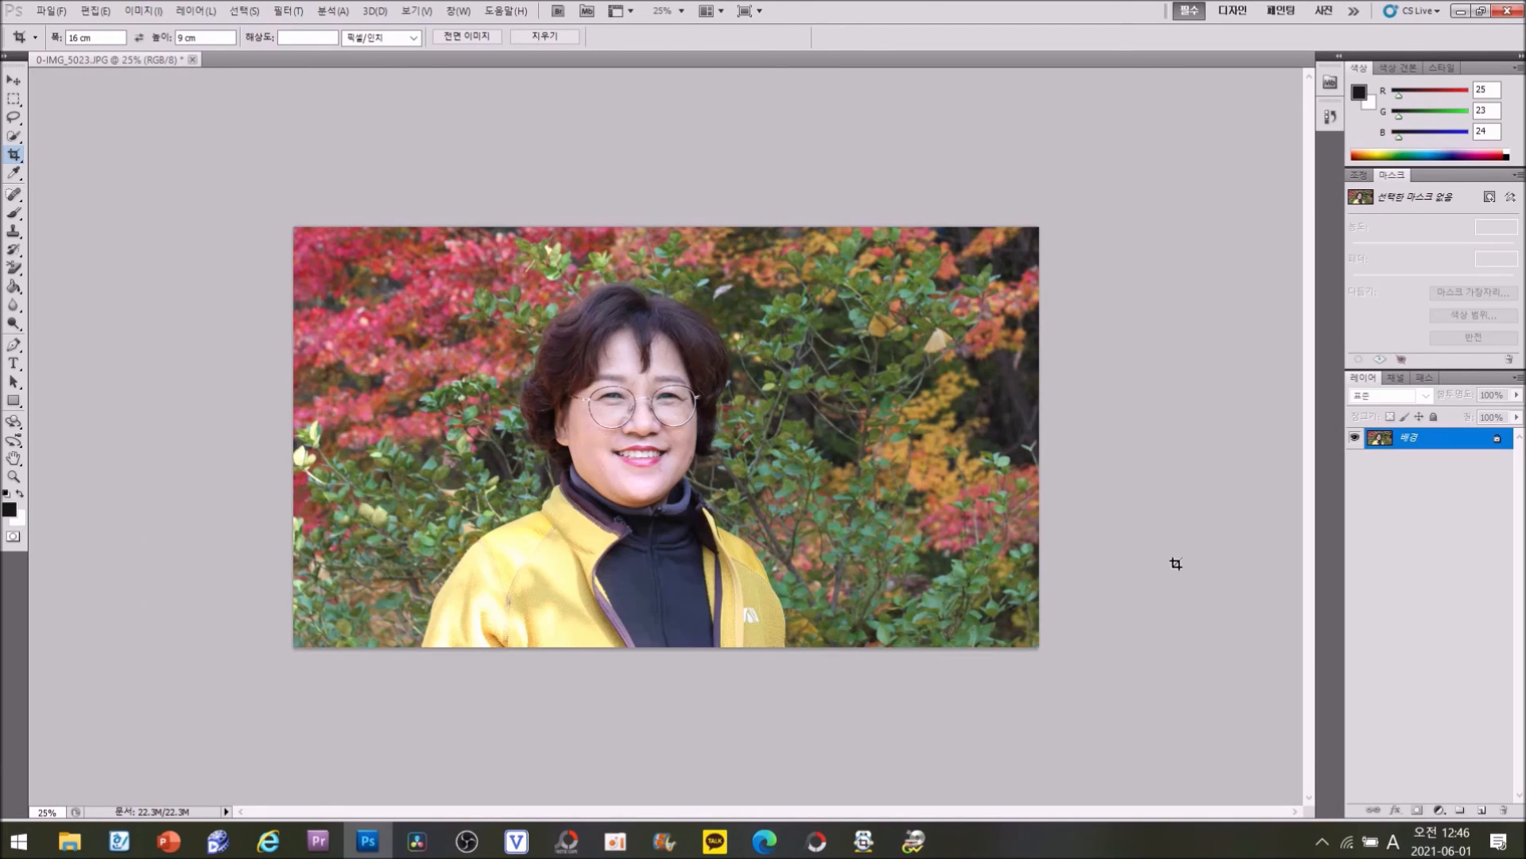
Step: Step back to the uncropped photo of the woman in yellow, and reapply the undone 16:9 crop
left_click(95, 11)
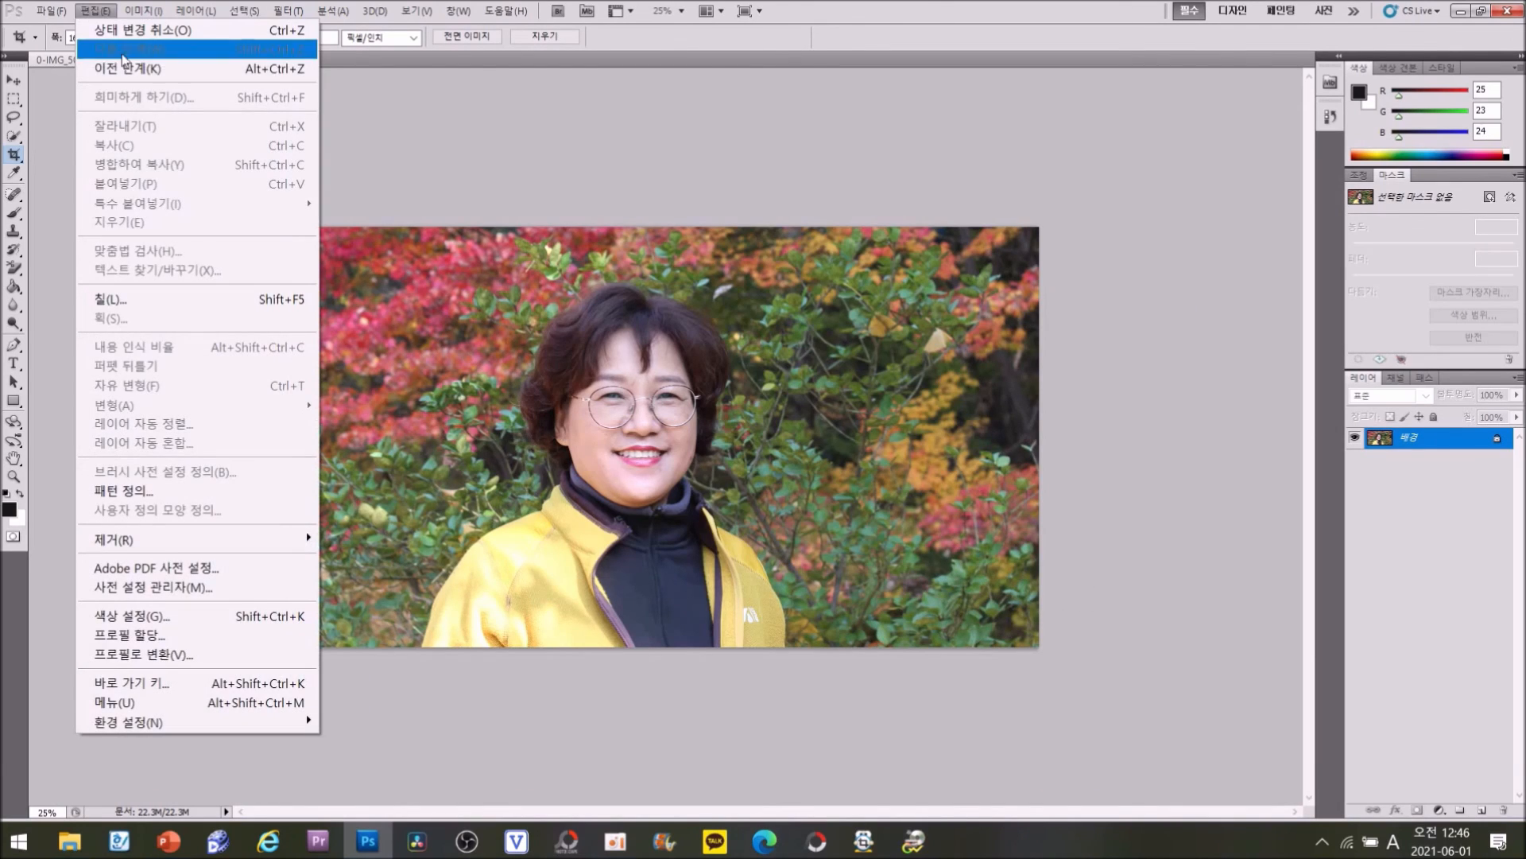
left_click(125, 66)
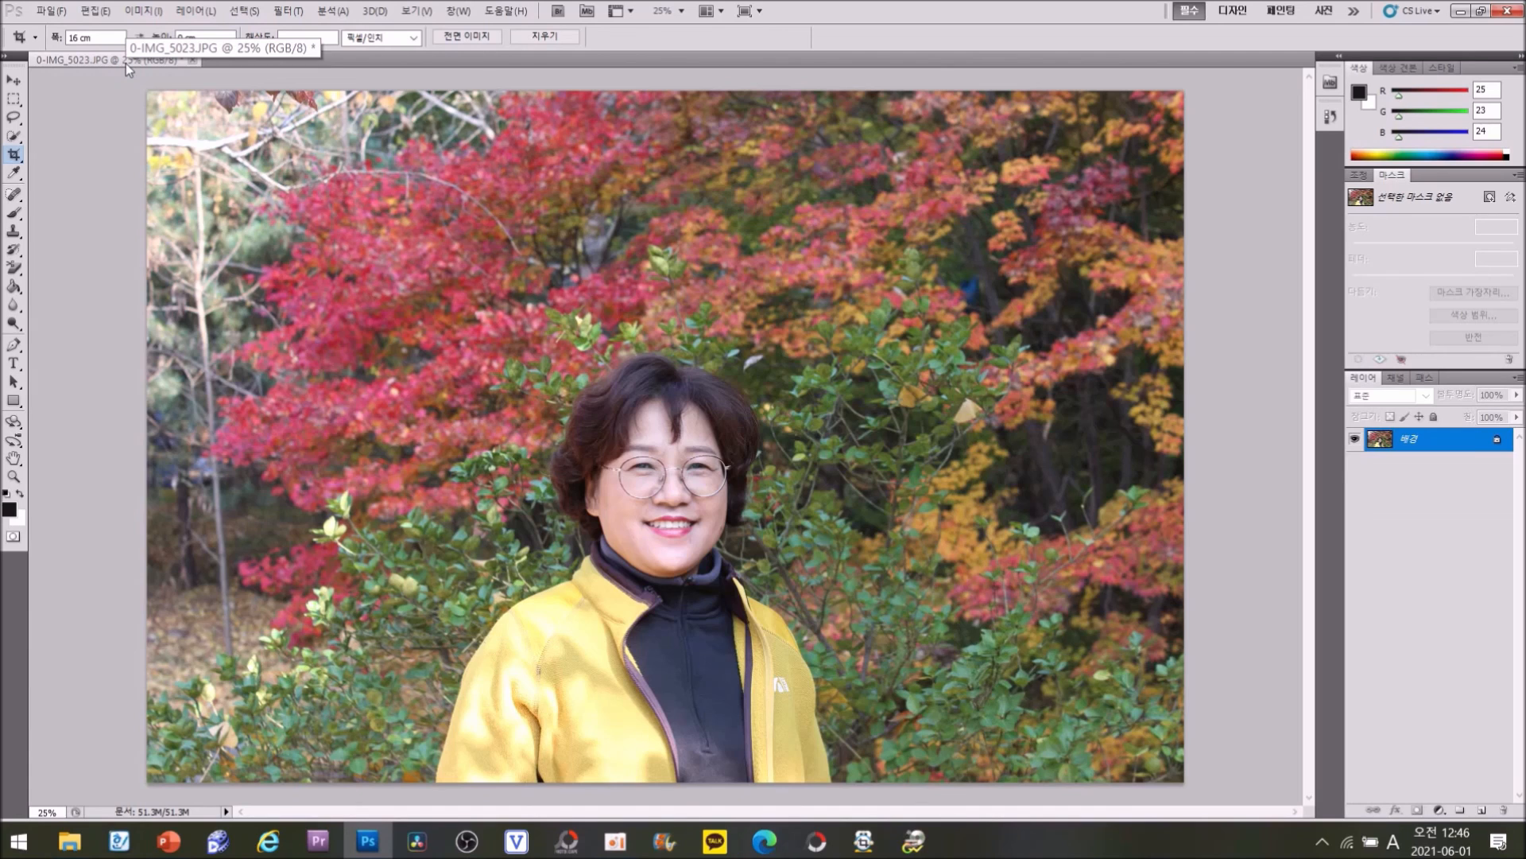
left_click(145, 11)
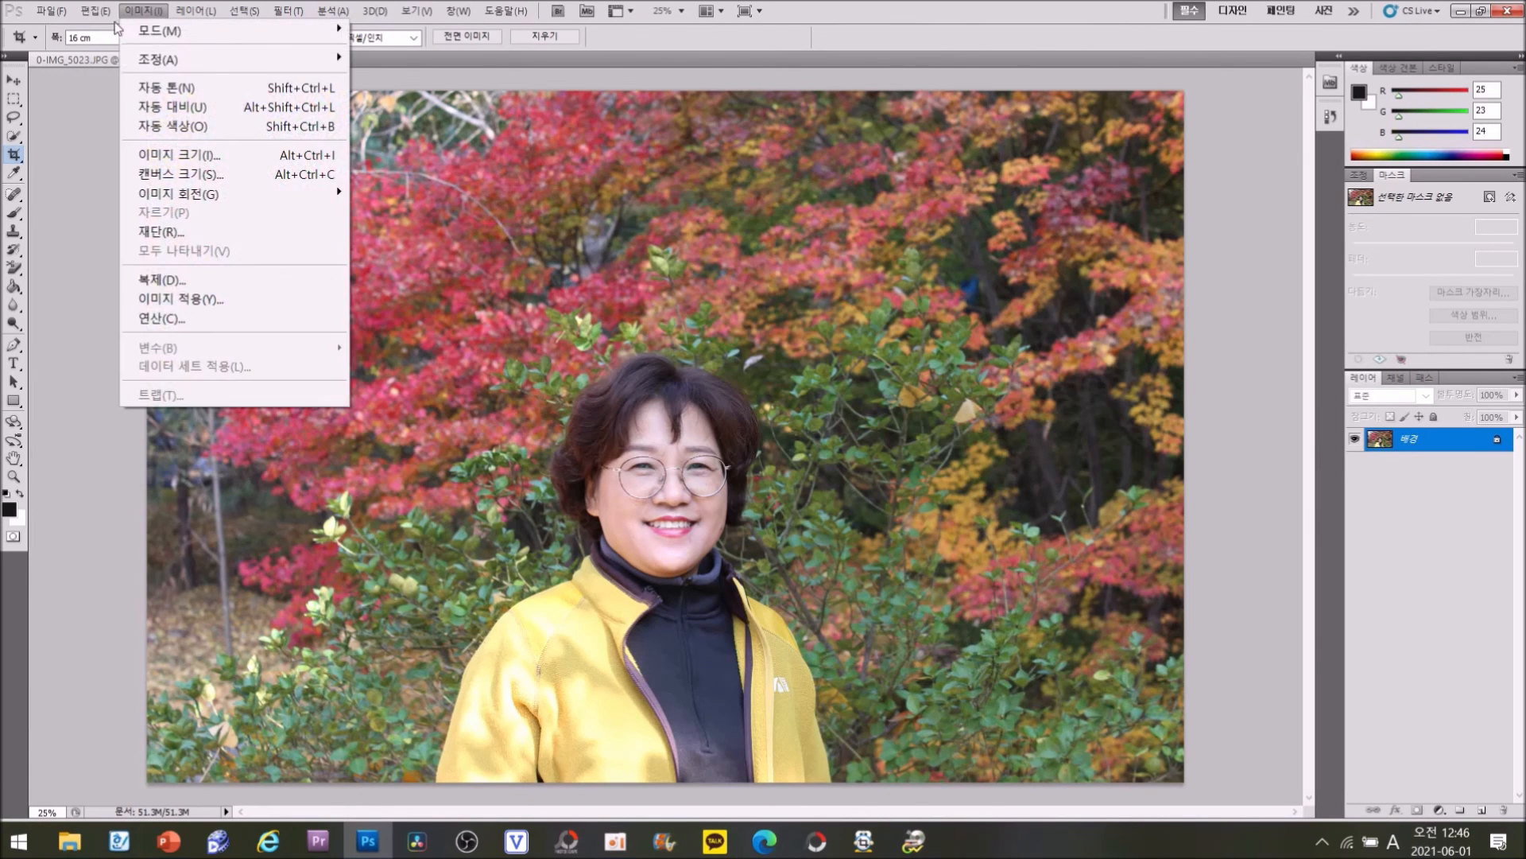
mouse_move(95, 11)
left_click(131, 49)
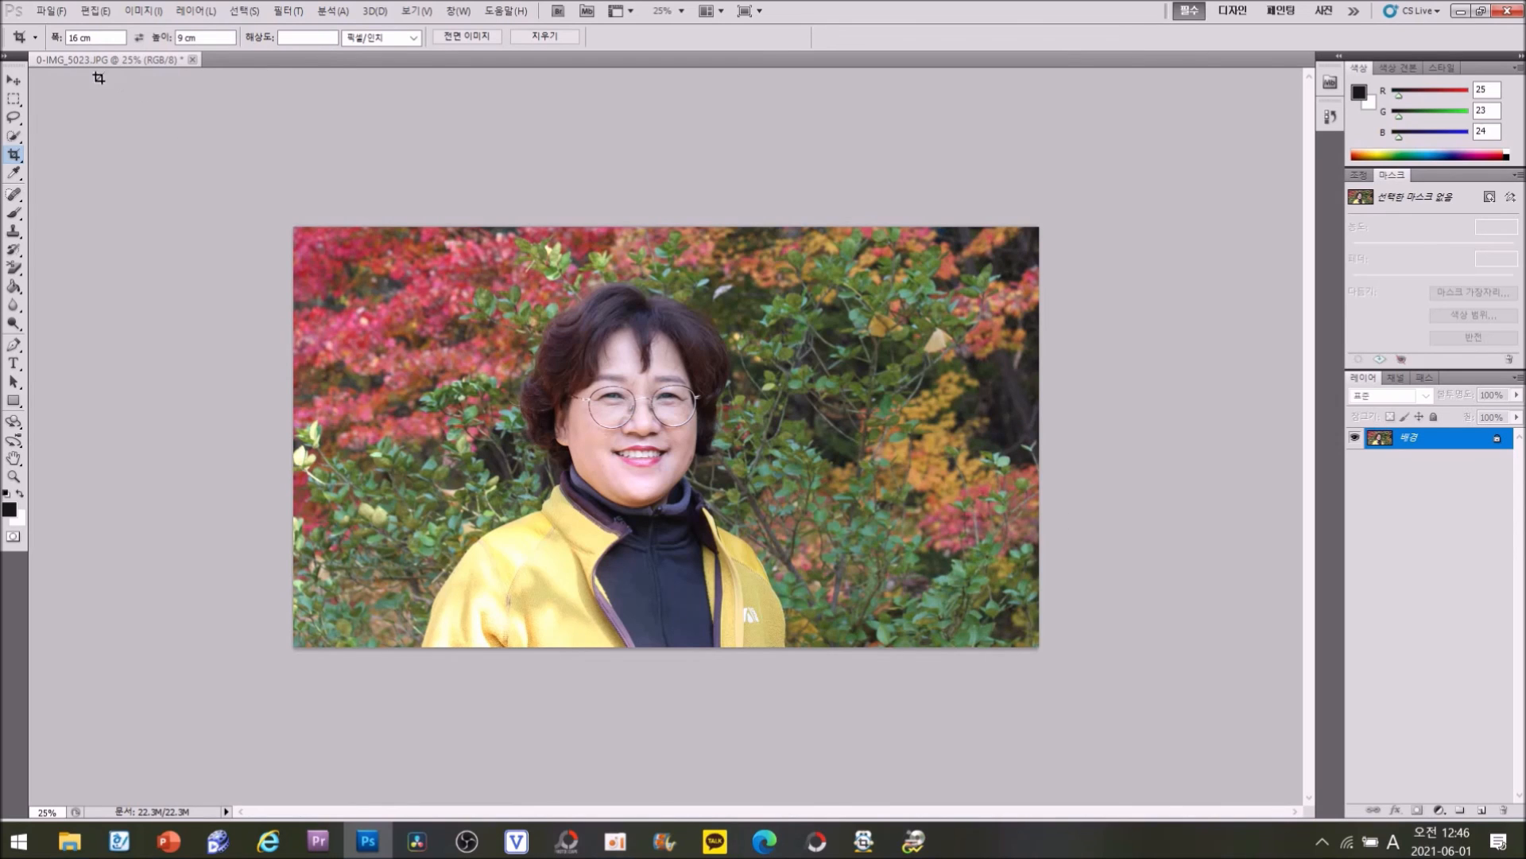
Step: Save the cropped photo as a separate JPEG named 0-IMG_5023-1.jpg in the same folder
left_click(60, 11)
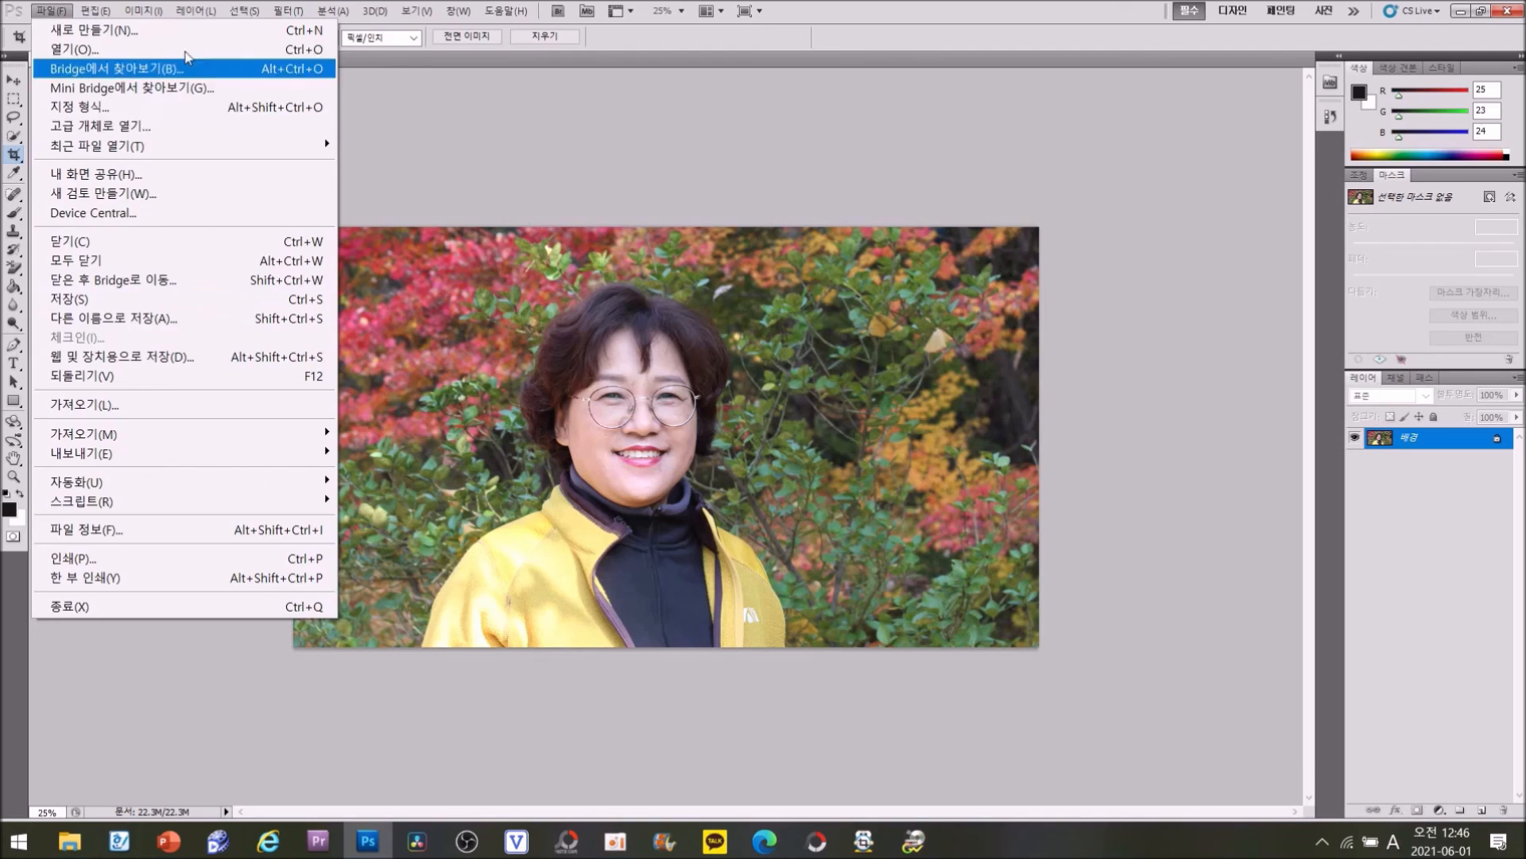
mouse_move(183, 16)
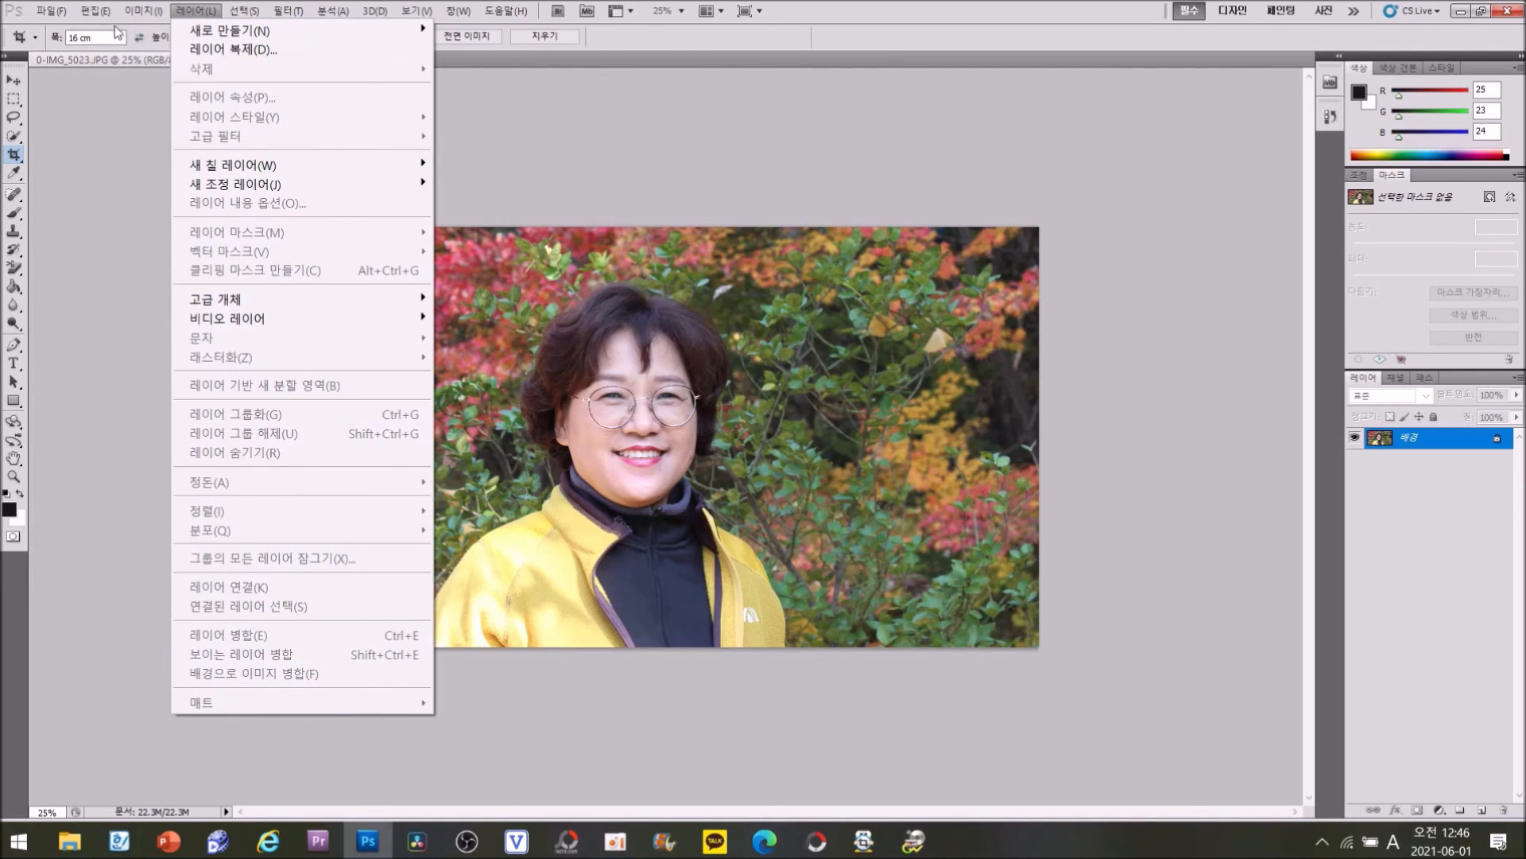
mouse_move(88, 16)
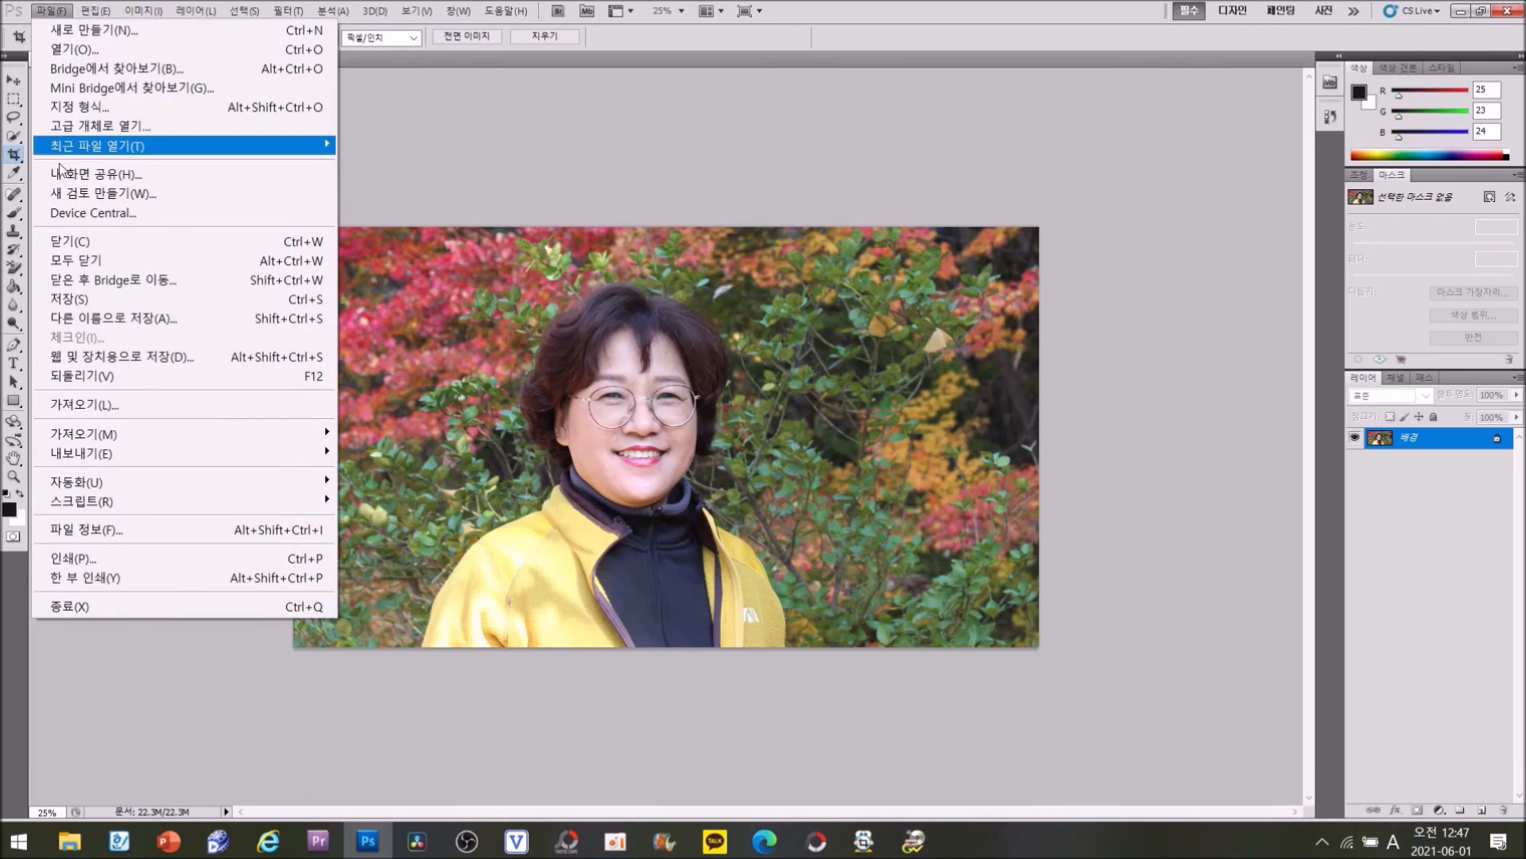
left_click(131, 319)
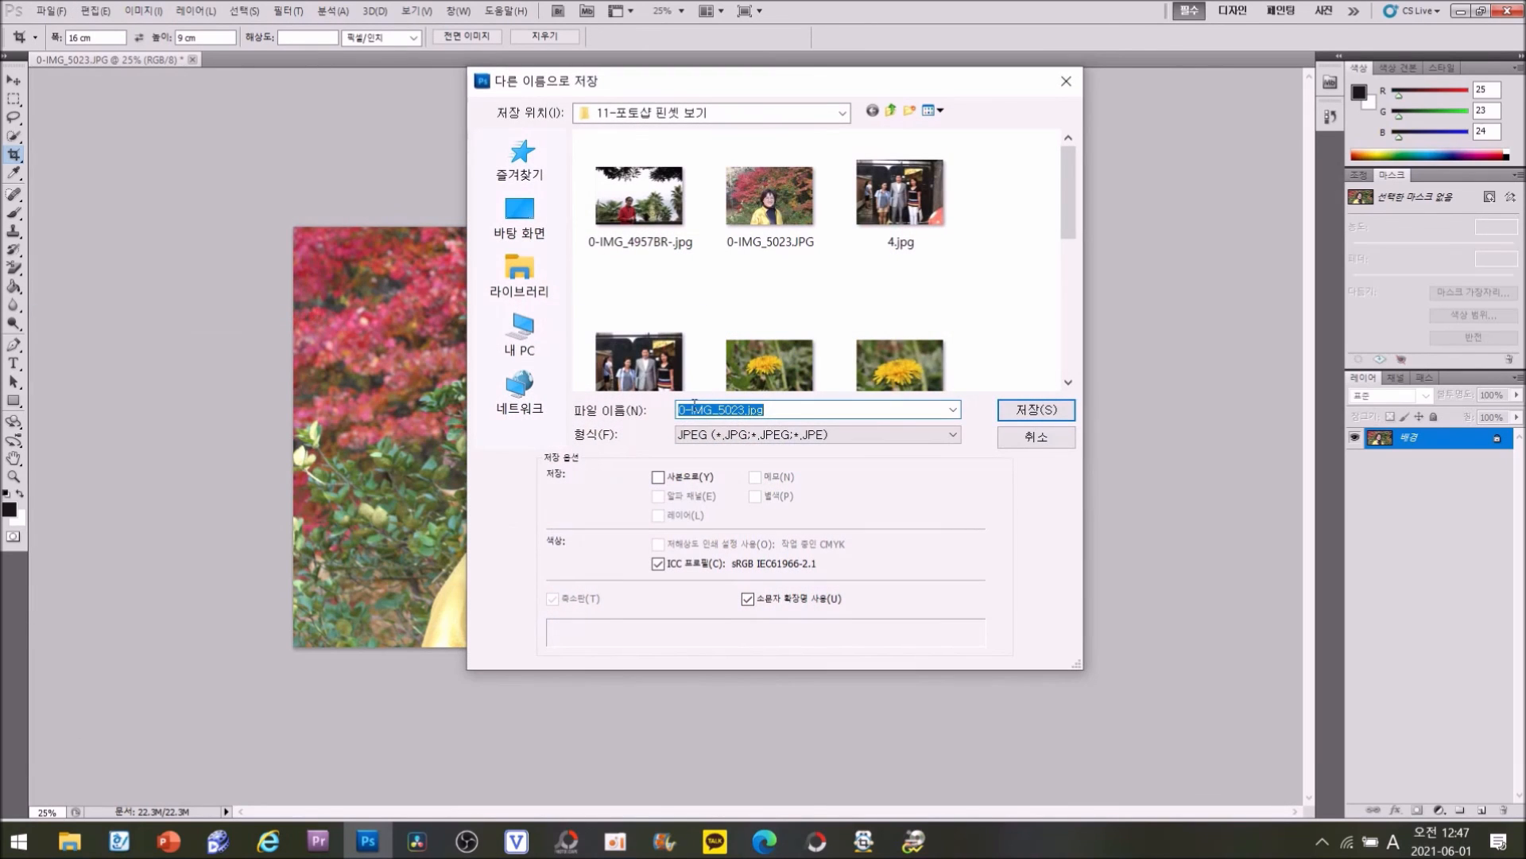
left_click(744, 410)
type("-1")
key("Return")
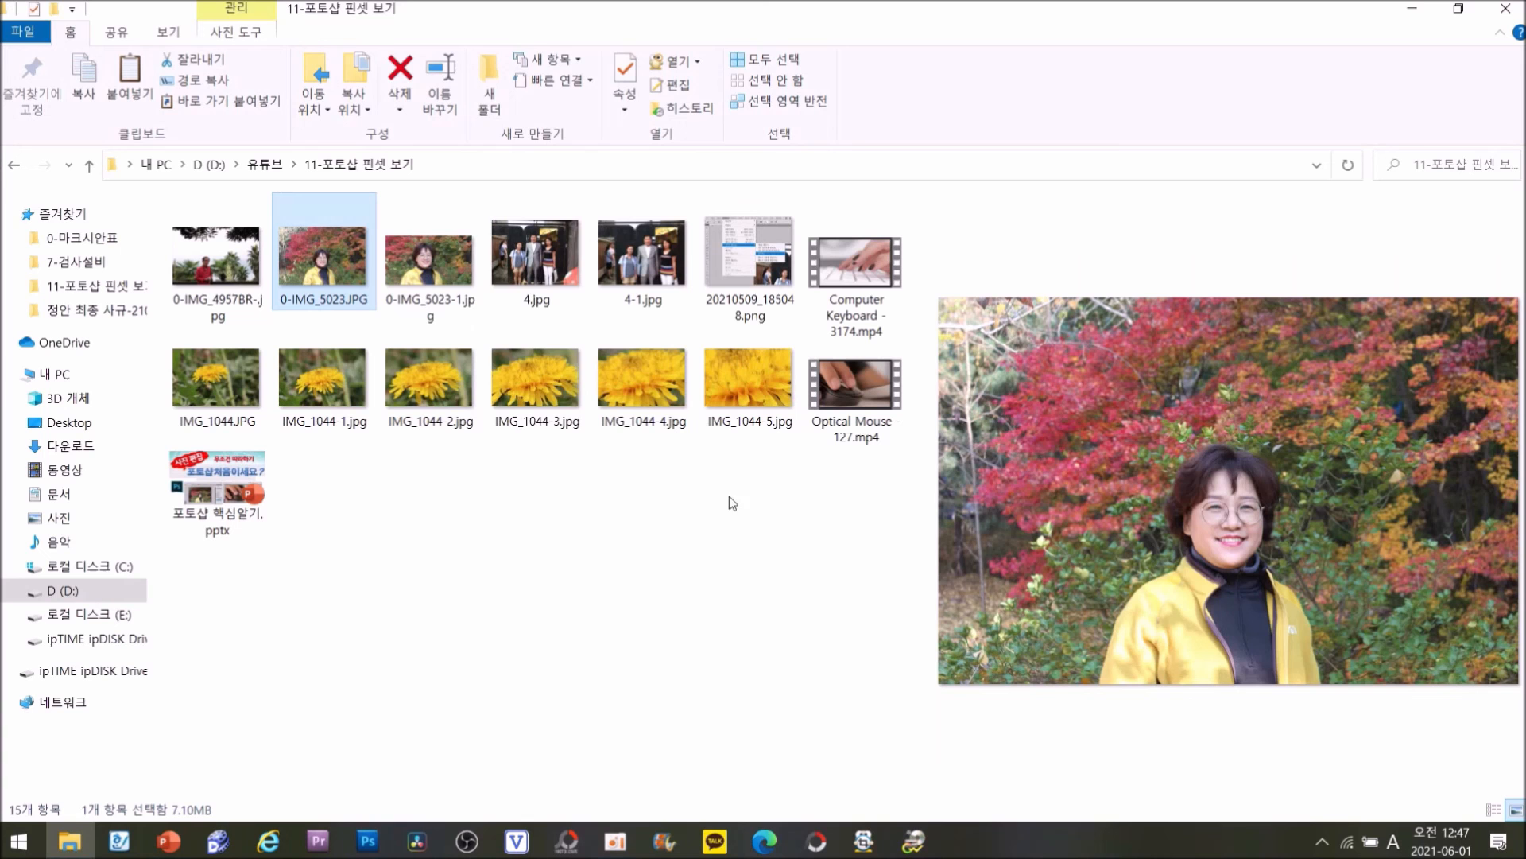
Step: In File Explorer, preview the saved results 0-IMG_5023-1.jpg and 4-1.jpg
left_click(441, 265)
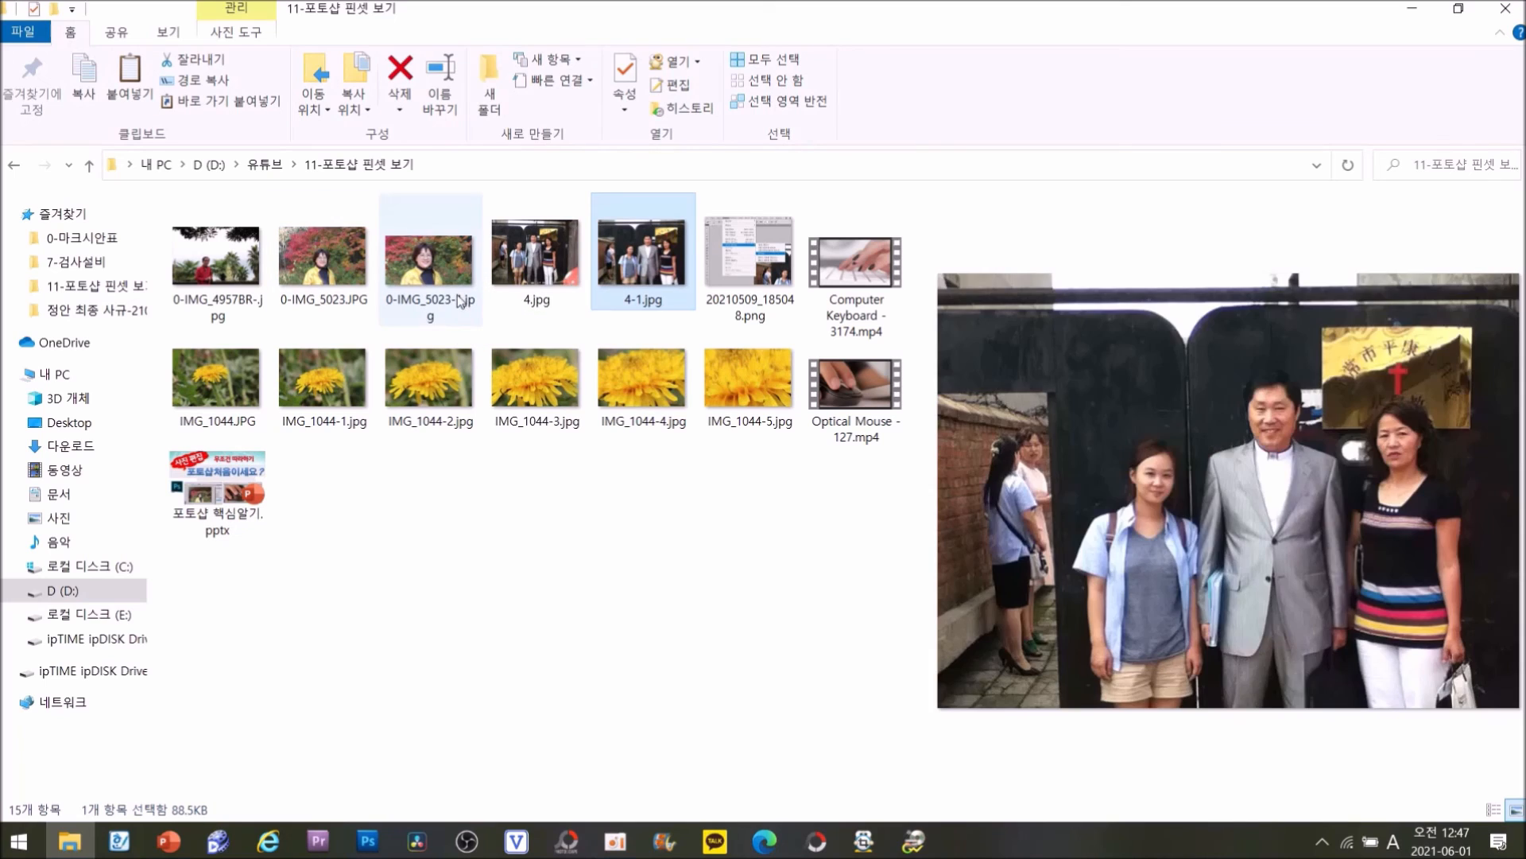
left_click(445, 264)
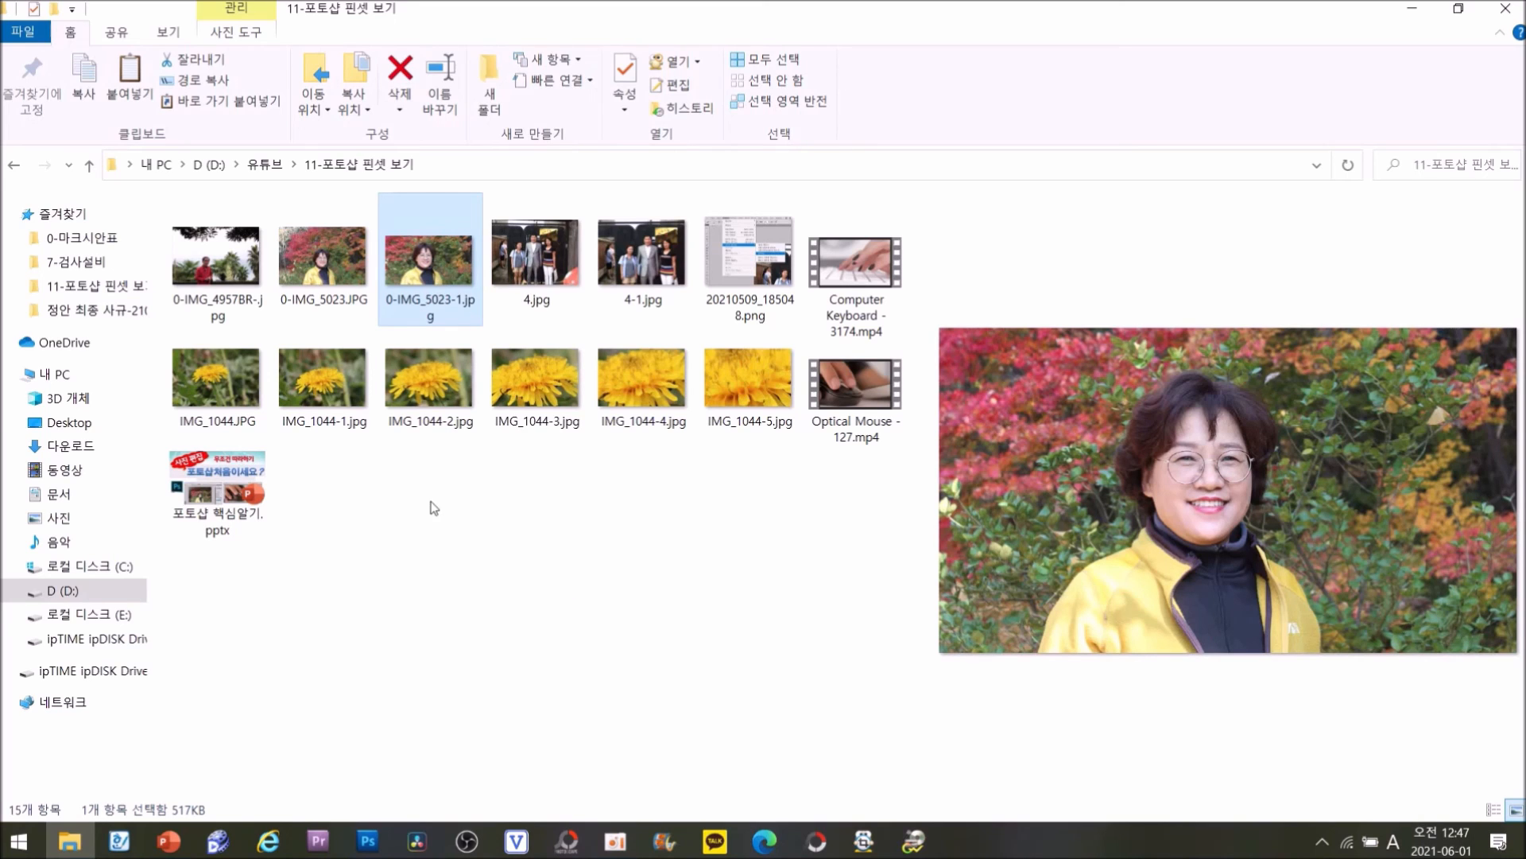
left_click(648, 256)
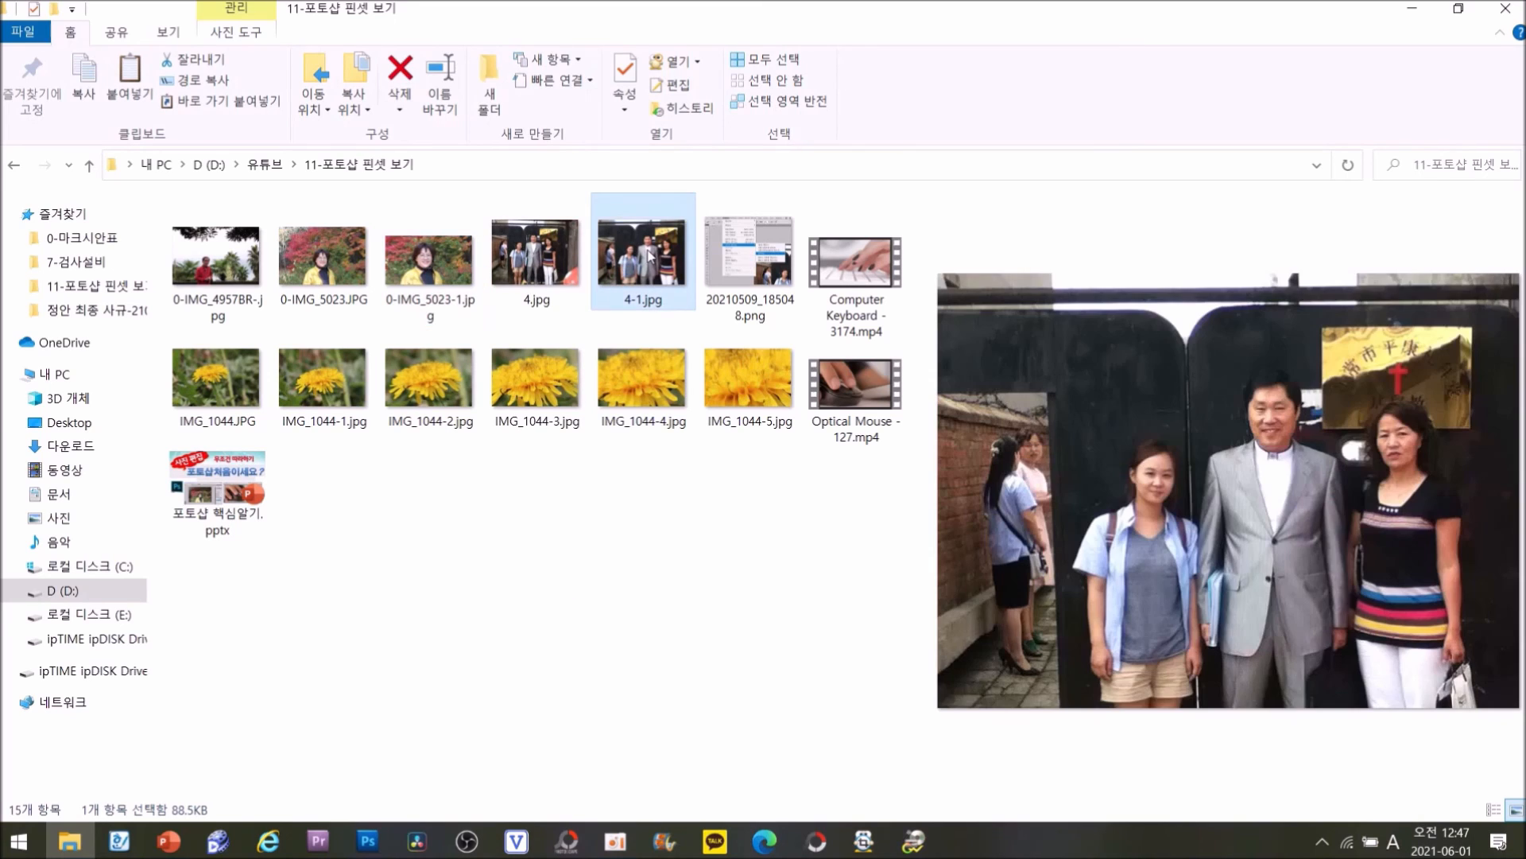
left_click(436, 280)
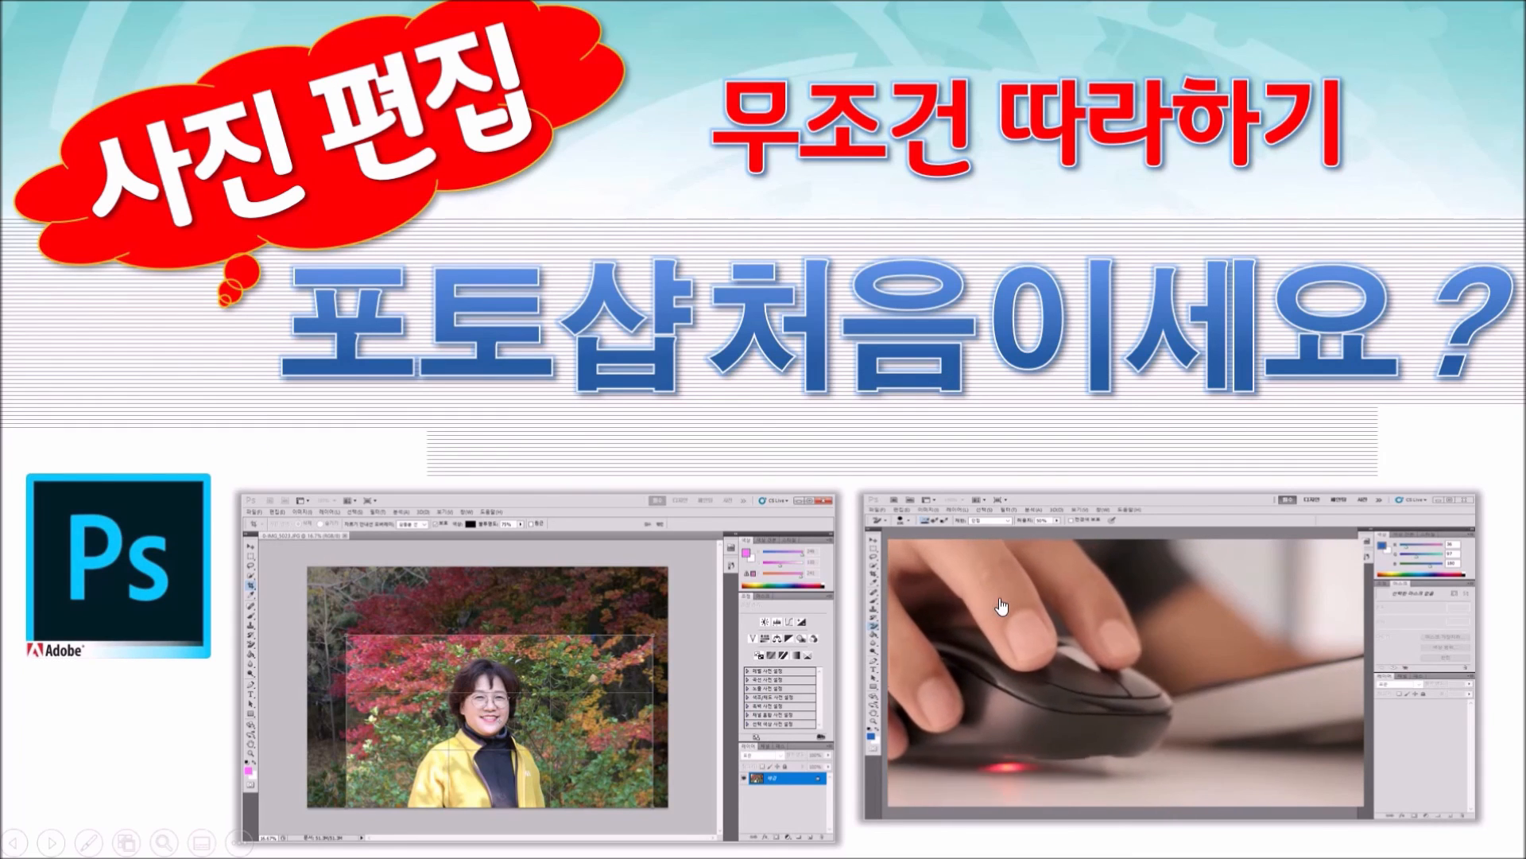